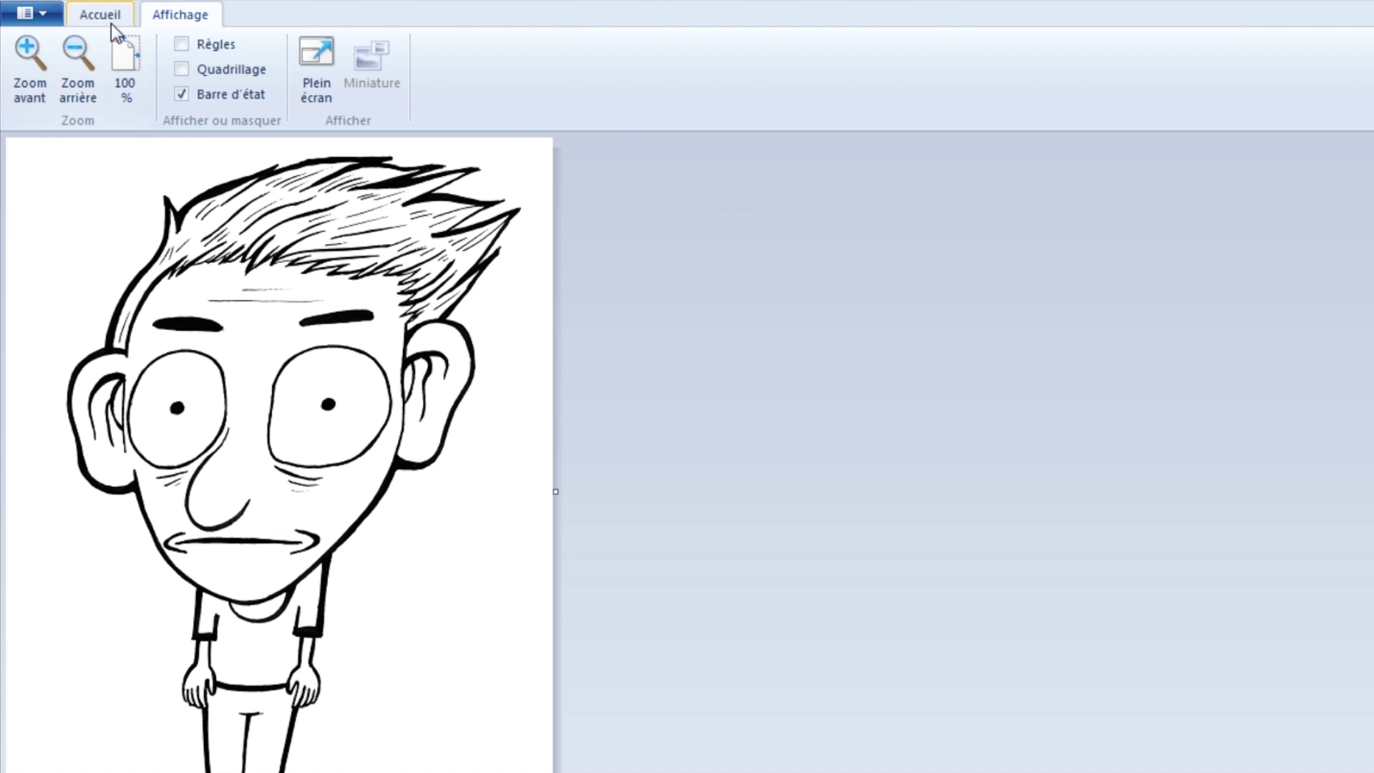
Fill the character's face with beige using the paint bucket
{"action": "left_click", "coordinate": [112, 22]}
{"action": "left_click", "coordinate": [395, 53]}
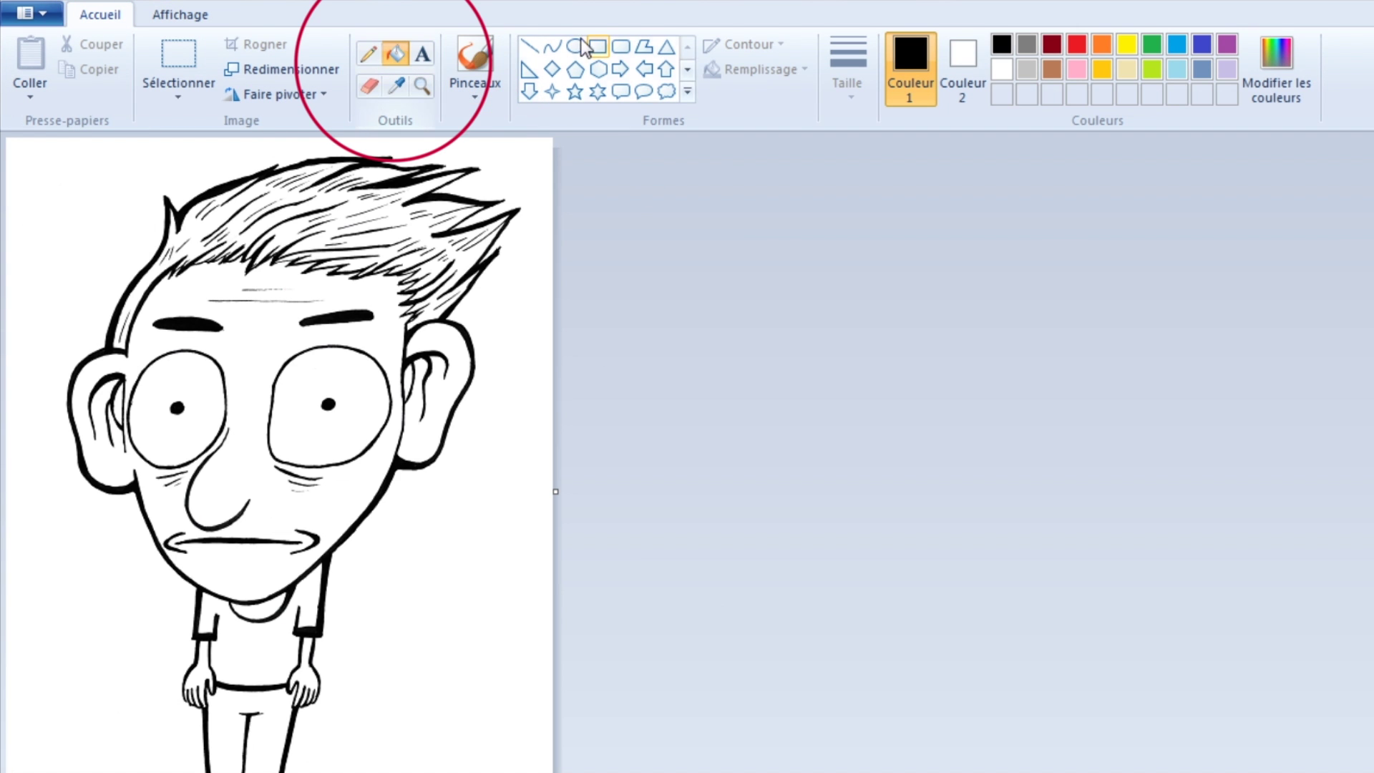
{"action": "left_click", "coordinate": [1127, 70]}
{"action": "left_click", "coordinate": [226, 339]}
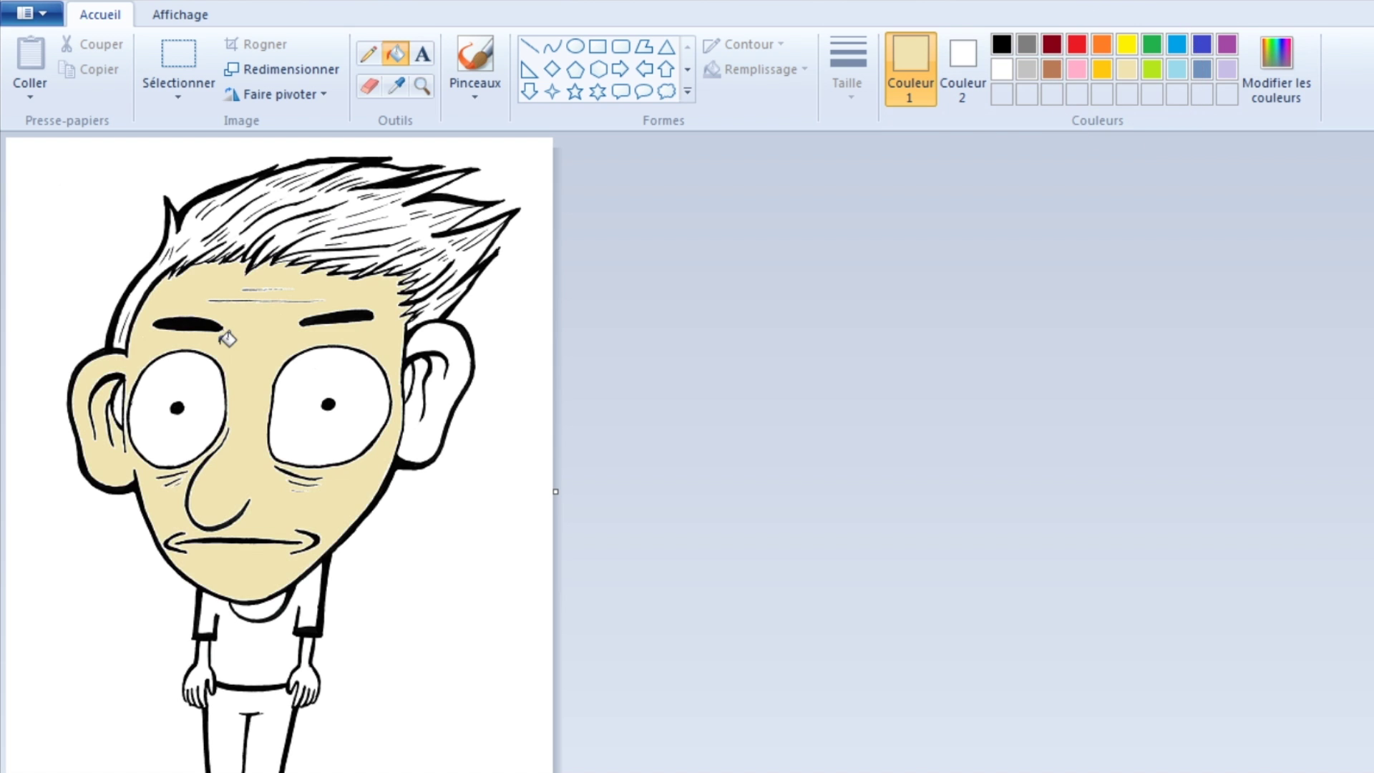
Magnify the drawing to inspect the top edge of the beige face fill
{"action": "left_click", "coordinate": [422, 86]}
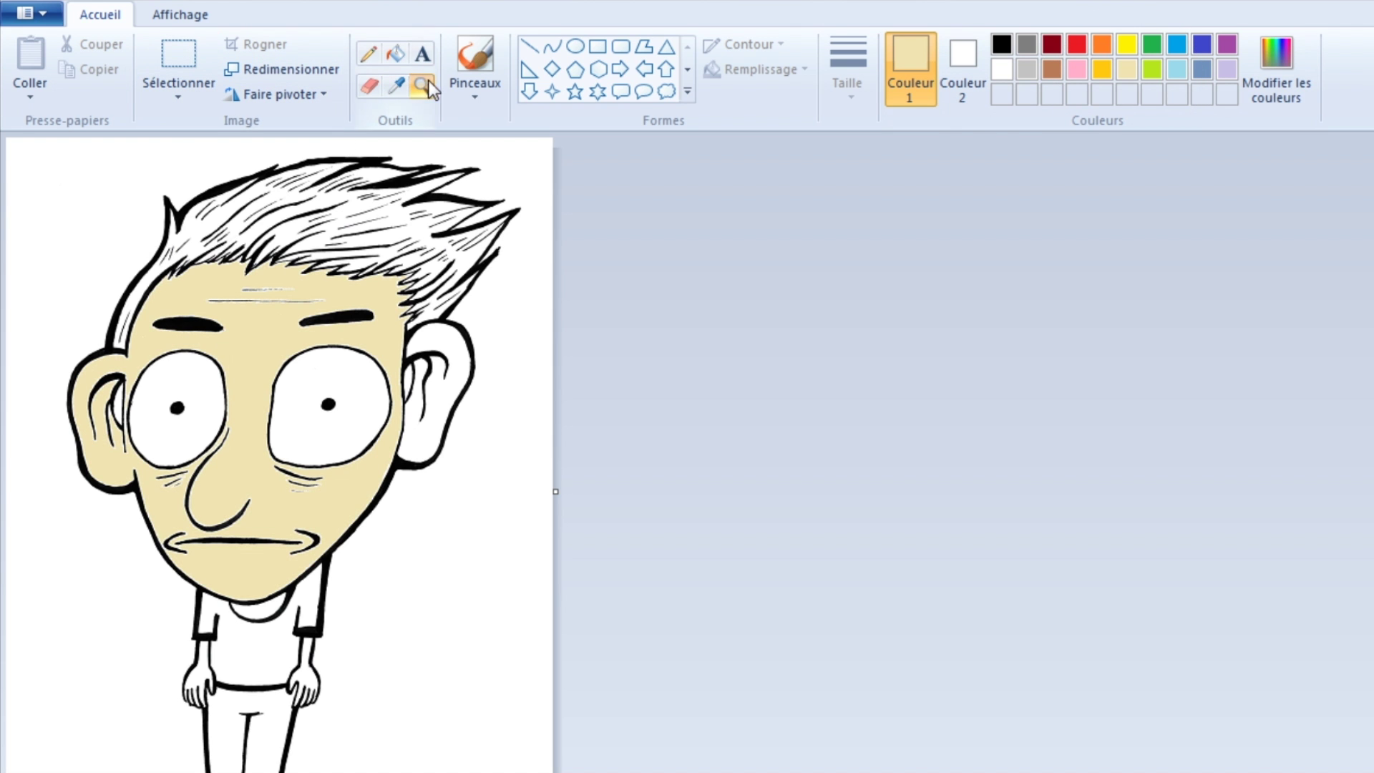
{"action": "left_click", "coordinate": [215, 331]}
{"action": "left_click", "coordinate": [752, 475]}
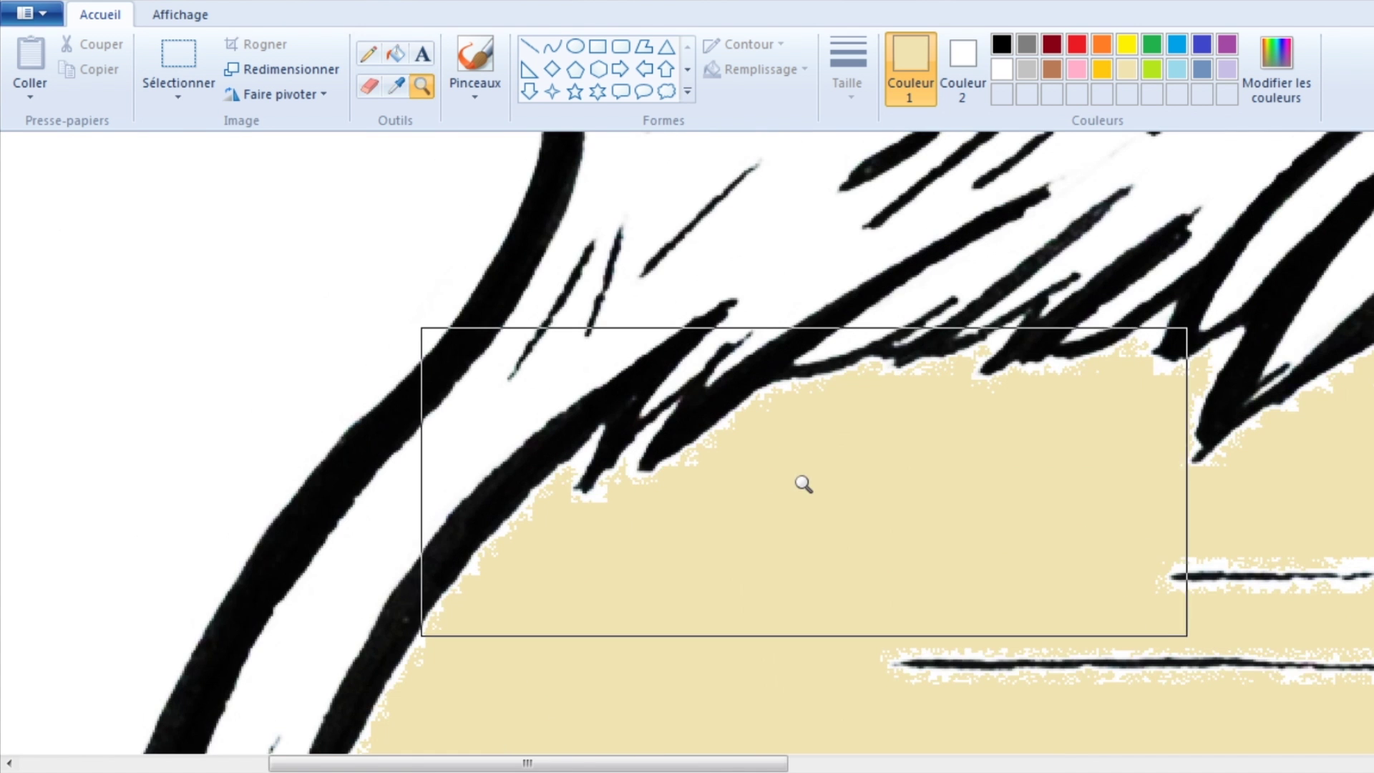
{"action": "left_click", "coordinate": [807, 482]}
{"action": "left_click", "coordinate": [729, 328]}
{"action": "left_click", "coordinate": [728, 264]}
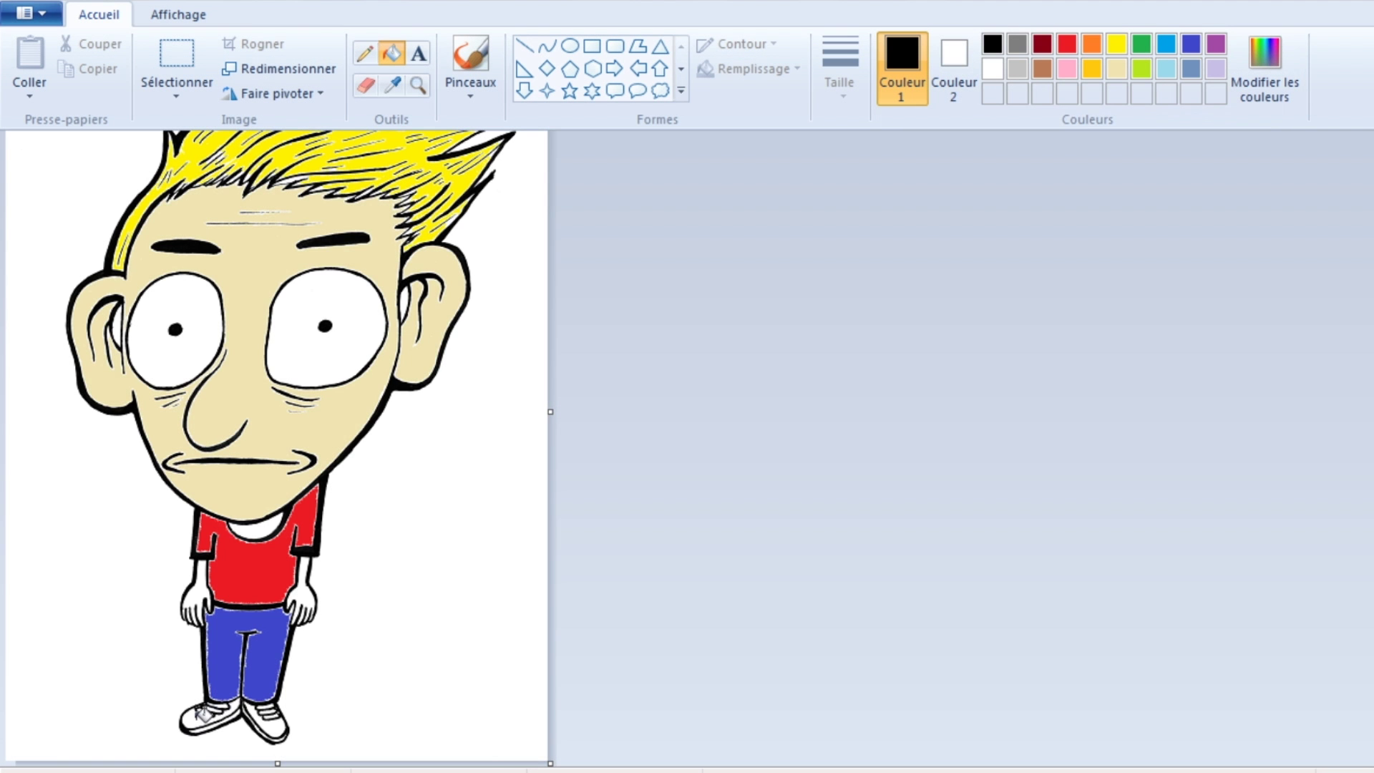
Fill the right shoe black and zoom in on the red shirt's neckline
{"action": "left_click", "coordinate": [276, 729]}
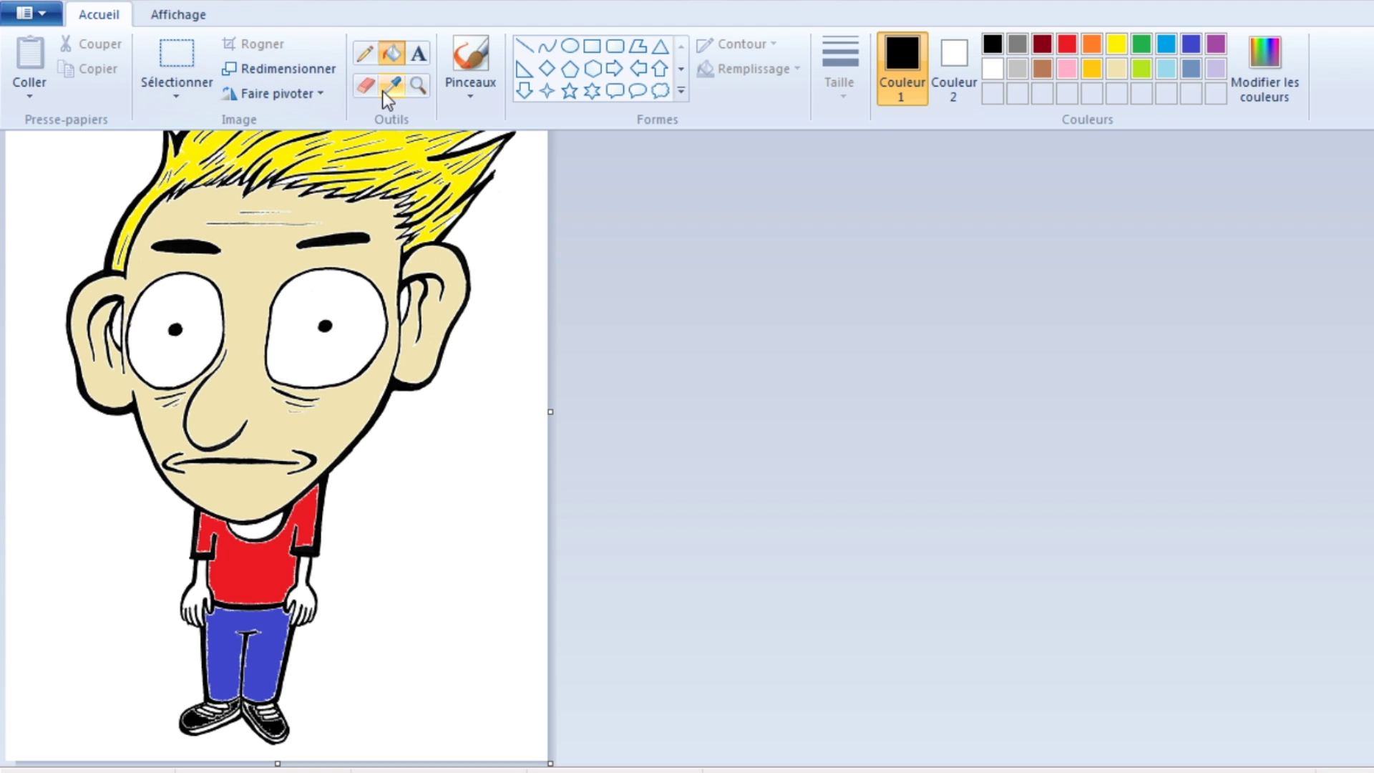
{"action": "left_click", "coordinate": [419, 86]}
{"action": "left_click", "coordinate": [158, 562]}
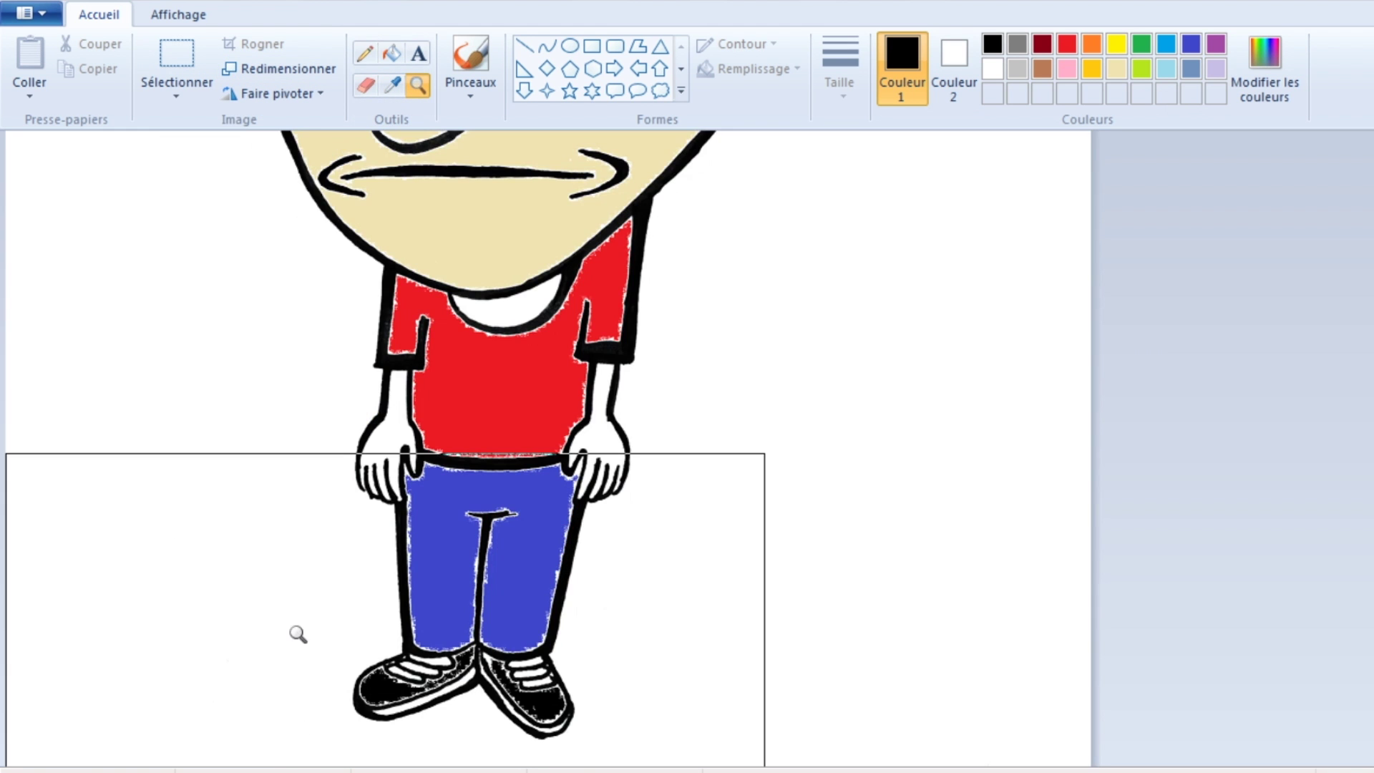
{"action": "left_click", "coordinate": [564, 369]}
{"action": "left_click", "coordinate": [755, 308]}
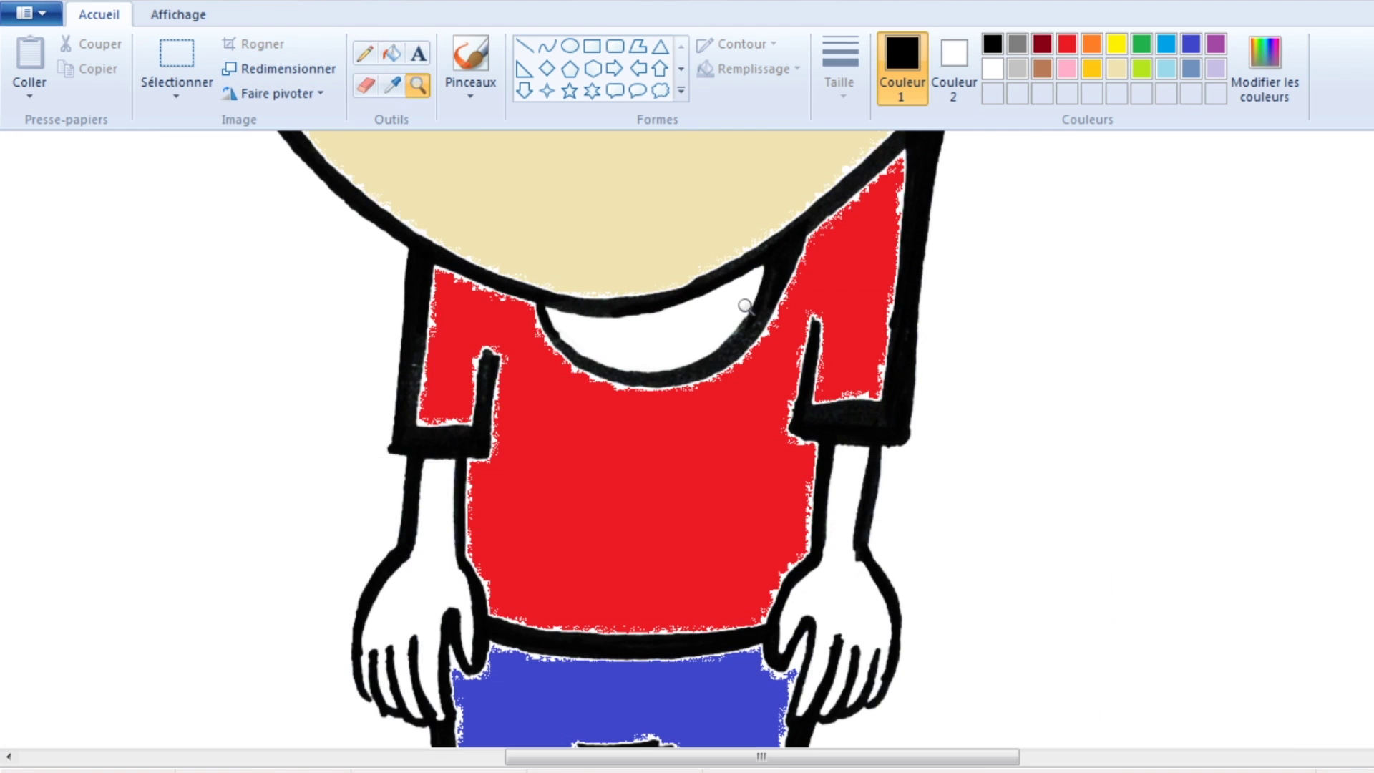
Scroll through the drawing and raise the fill threshold to about 69
{"action": "scroll", "coordinate": [752, 361], "scroll_direction": "down", "scroll_amount": 3}
{"action": "scroll", "coordinate": [748, 362], "scroll_direction": "down", "scroll_amount": 3}
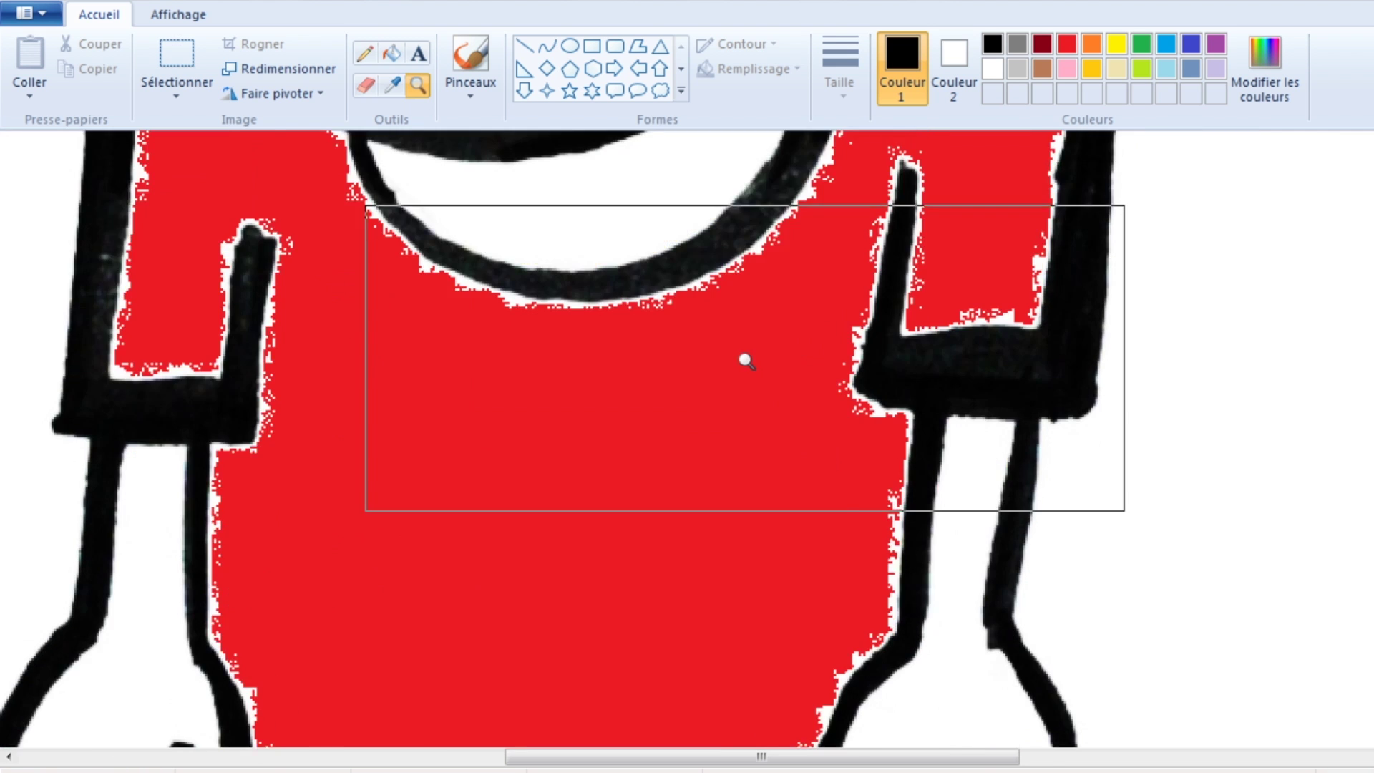
{"action": "scroll", "coordinate": [746, 362], "scroll_direction": "down", "scroll_amount": 3}
{"action": "scroll", "coordinate": [745, 361], "scroll_direction": "down", "scroll_amount": 3}
{"action": "scroll", "coordinate": [743, 360], "scroll_direction": "down", "scroll_amount": 5}
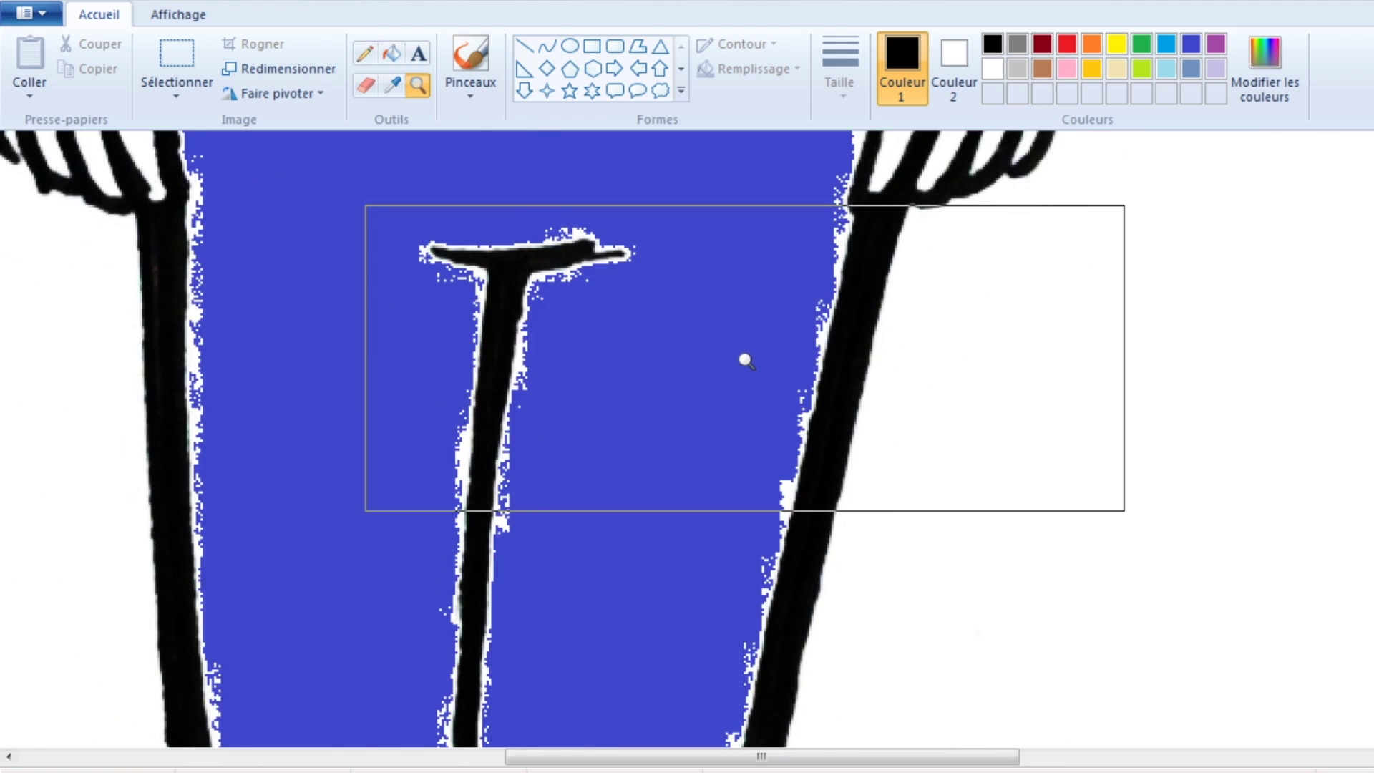
{"action": "scroll", "coordinate": [743, 359], "scroll_direction": "down", "scroll_amount": 5}
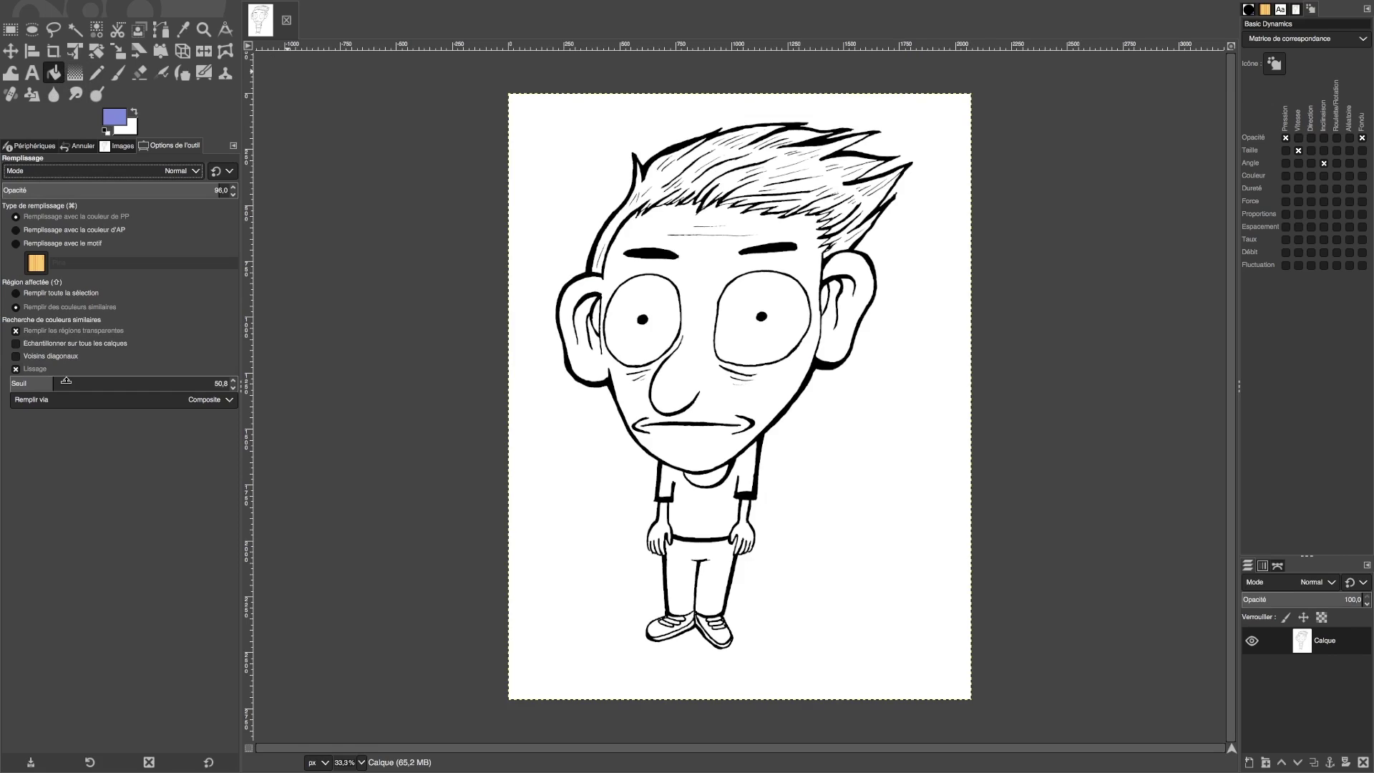
{"action": "left_click_drag", "start_coordinate": [45, 380], "coordinate": [61, 380]}
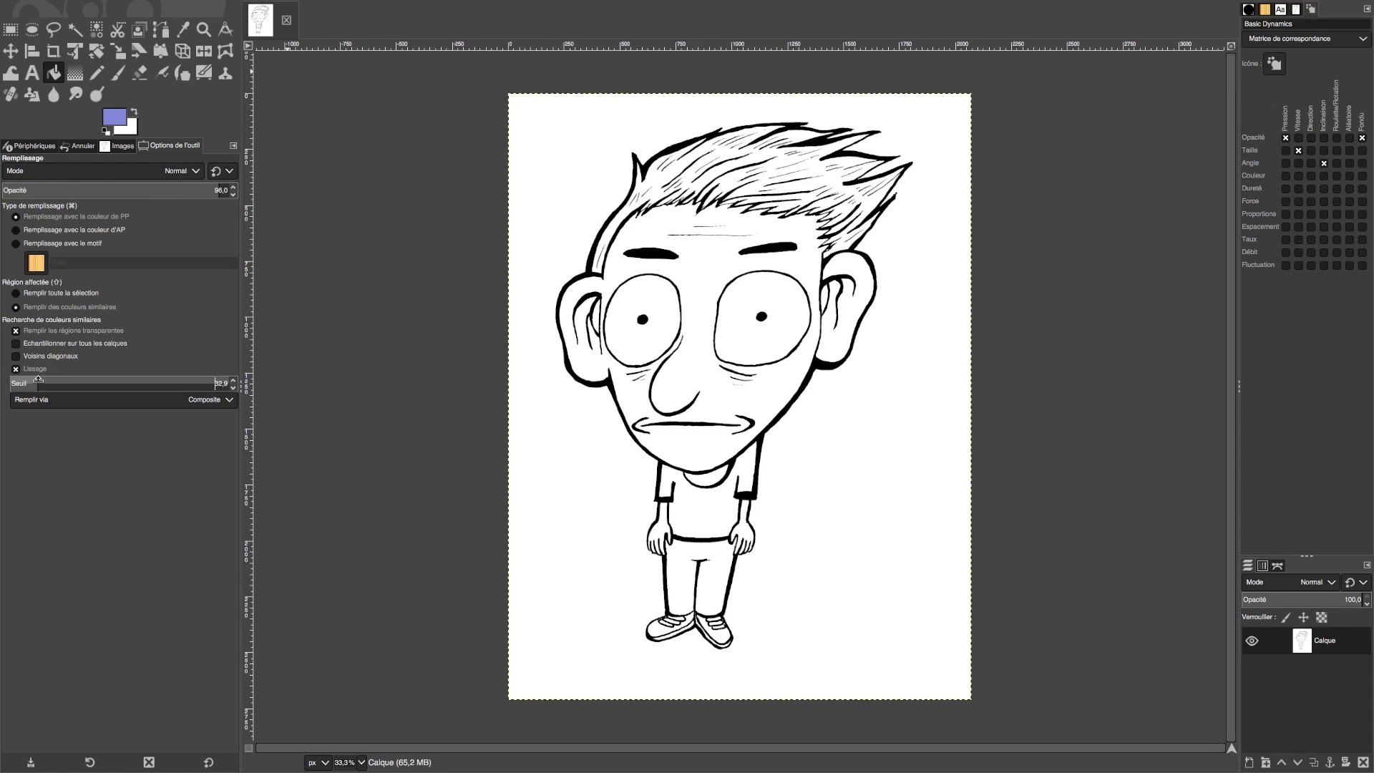
Set the foreground to pale beige f2dab3 and bucket-fill the face with it
{"action": "left_click", "coordinate": [112, 116]}
{"action": "left_click", "coordinate": [121, 159]}
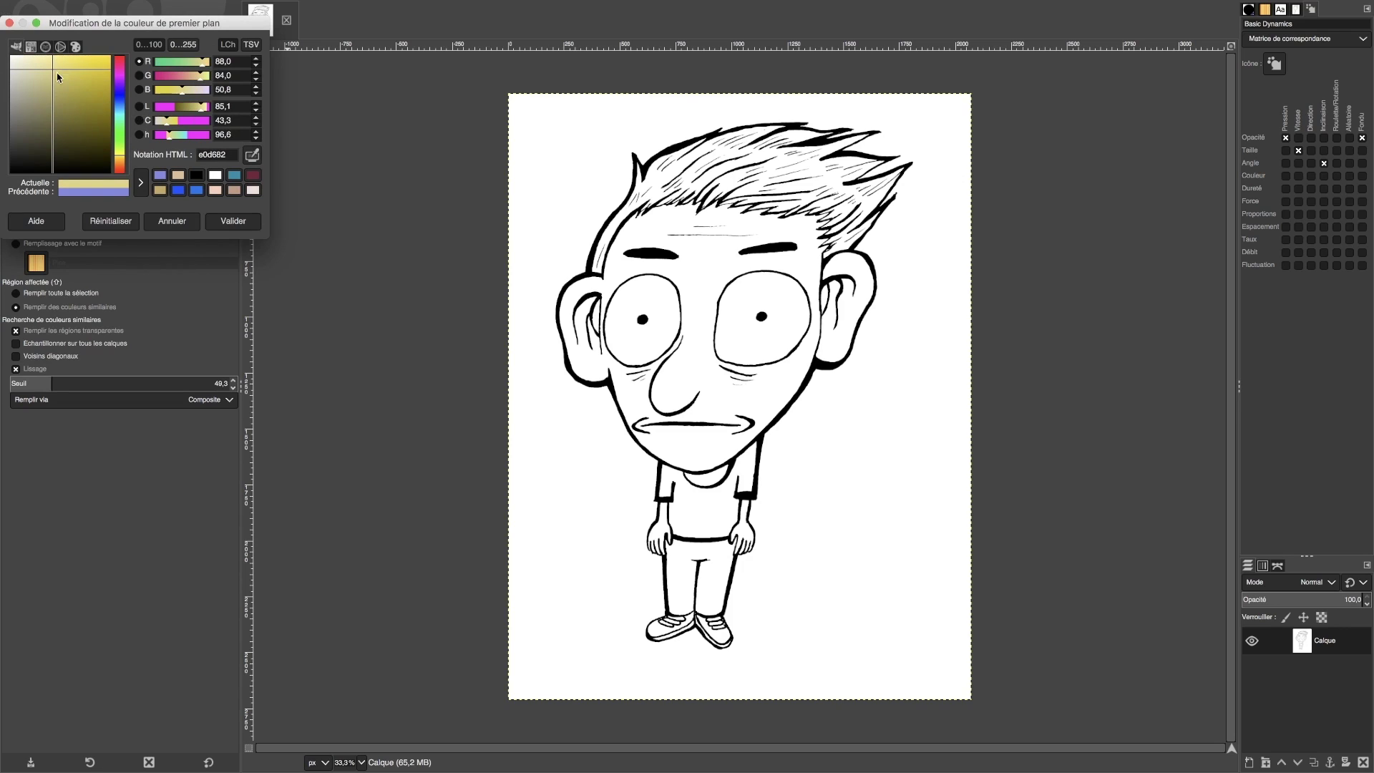
{"action": "left_click", "coordinate": [121, 164]}
{"action": "left_click_drag", "start_coordinate": [42, 61], "coordinate": [37, 61]}
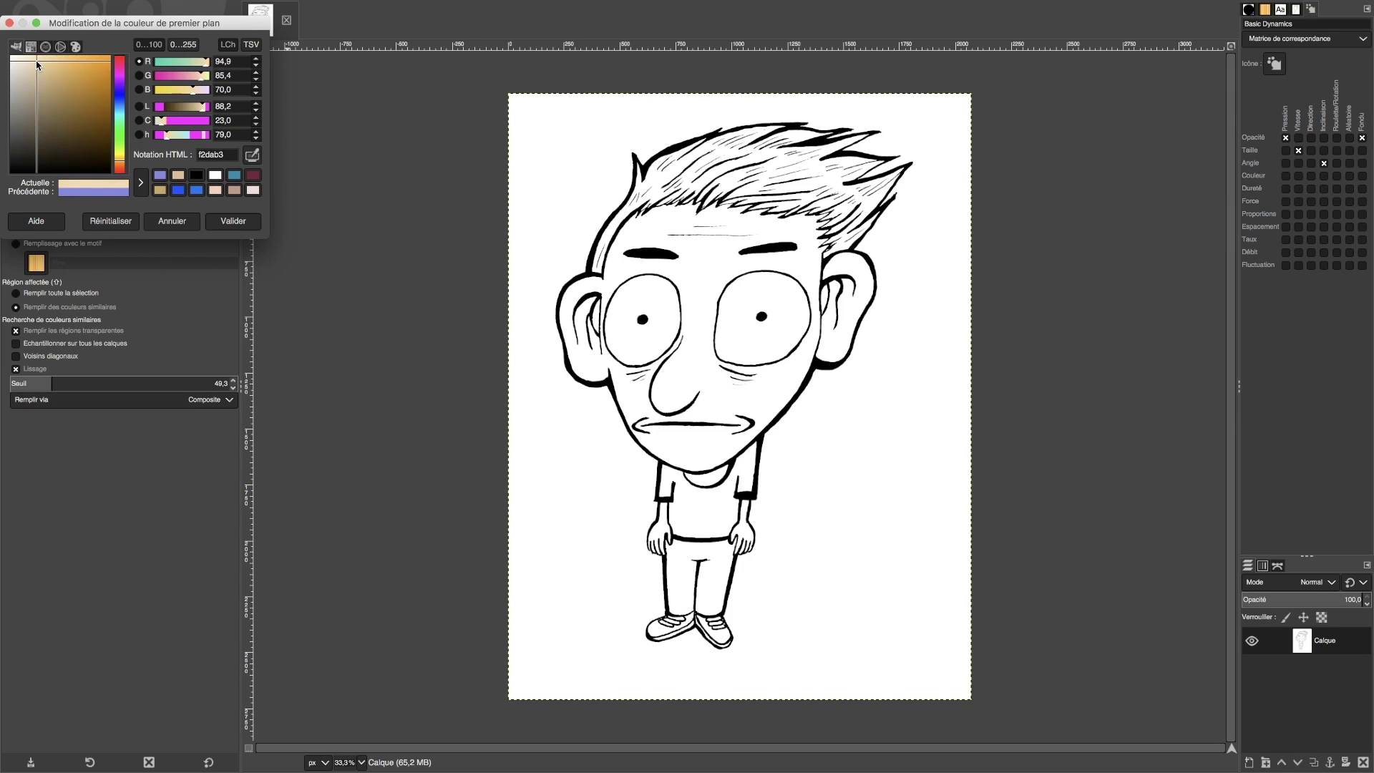
{"action": "left_click", "coordinate": [229, 221]}
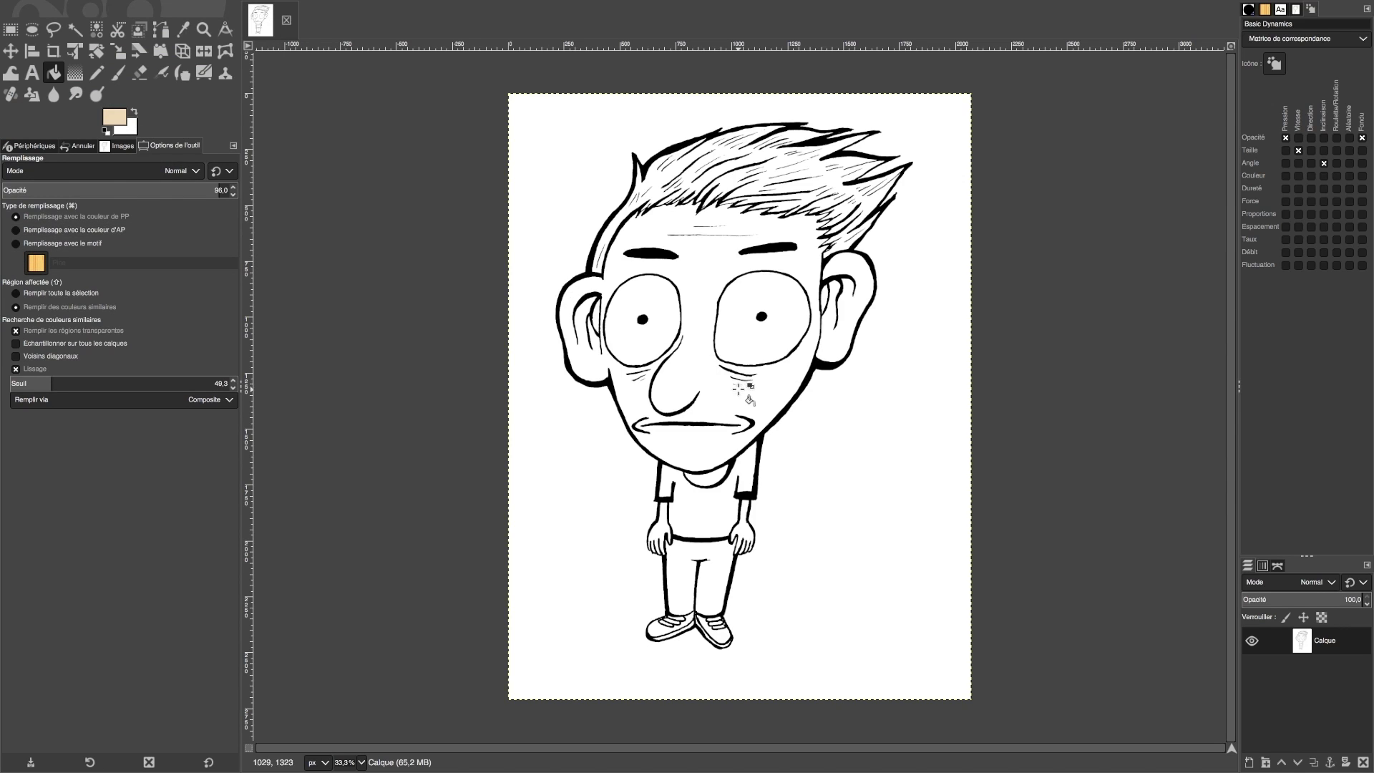
{"action": "left_click", "coordinate": [747, 395]}
{"action": "key", "text": "ctrl"}
{"action": "scroll", "coordinate": [814, 430], "scroll_direction": "down", "scroll_amount": 3}
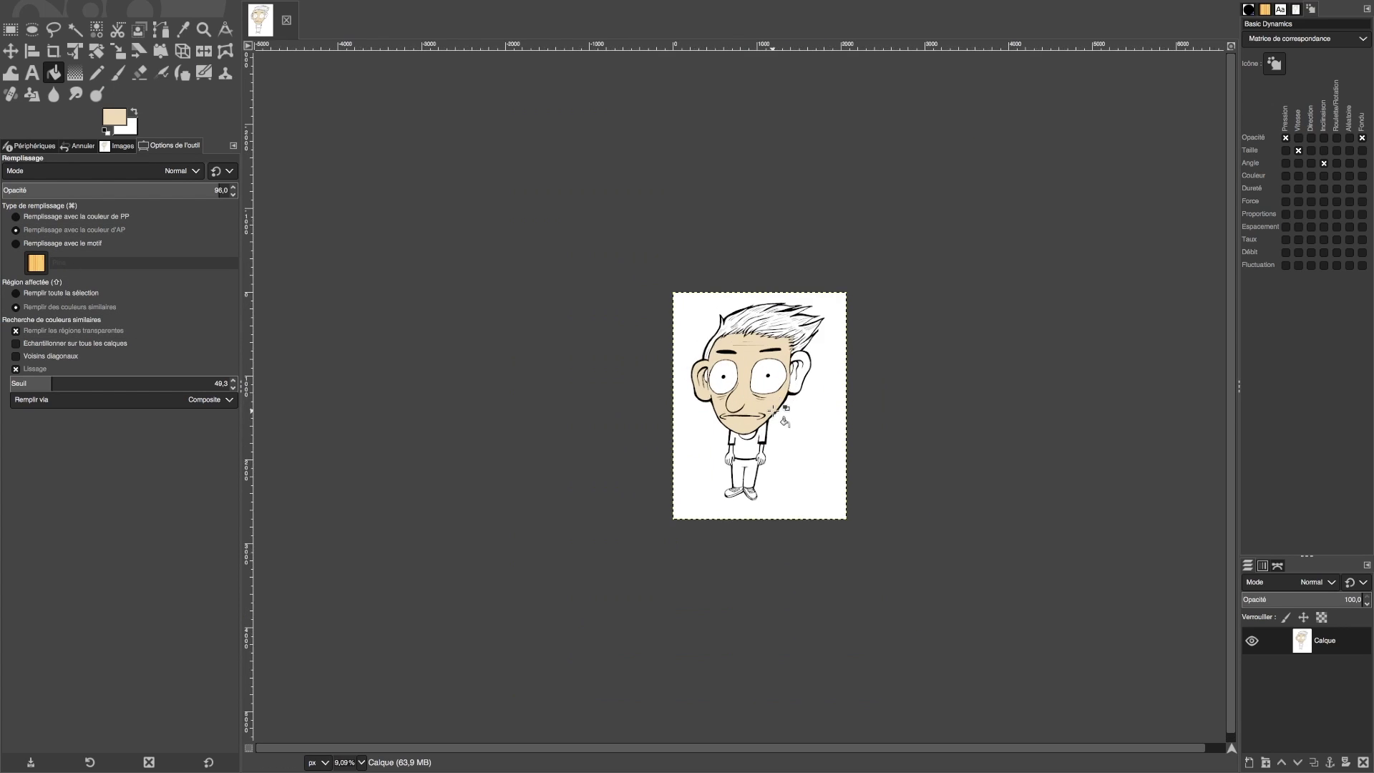
{"action": "scroll", "coordinate": [775, 410], "scroll_direction": "up", "scroll_amount": 3}
{"action": "scroll", "coordinate": [774, 410], "scroll_direction": "up", "scroll_amount": 4}
{"action": "scroll", "coordinate": [775, 410], "scroll_direction": "up", "scroll_amount": 3}
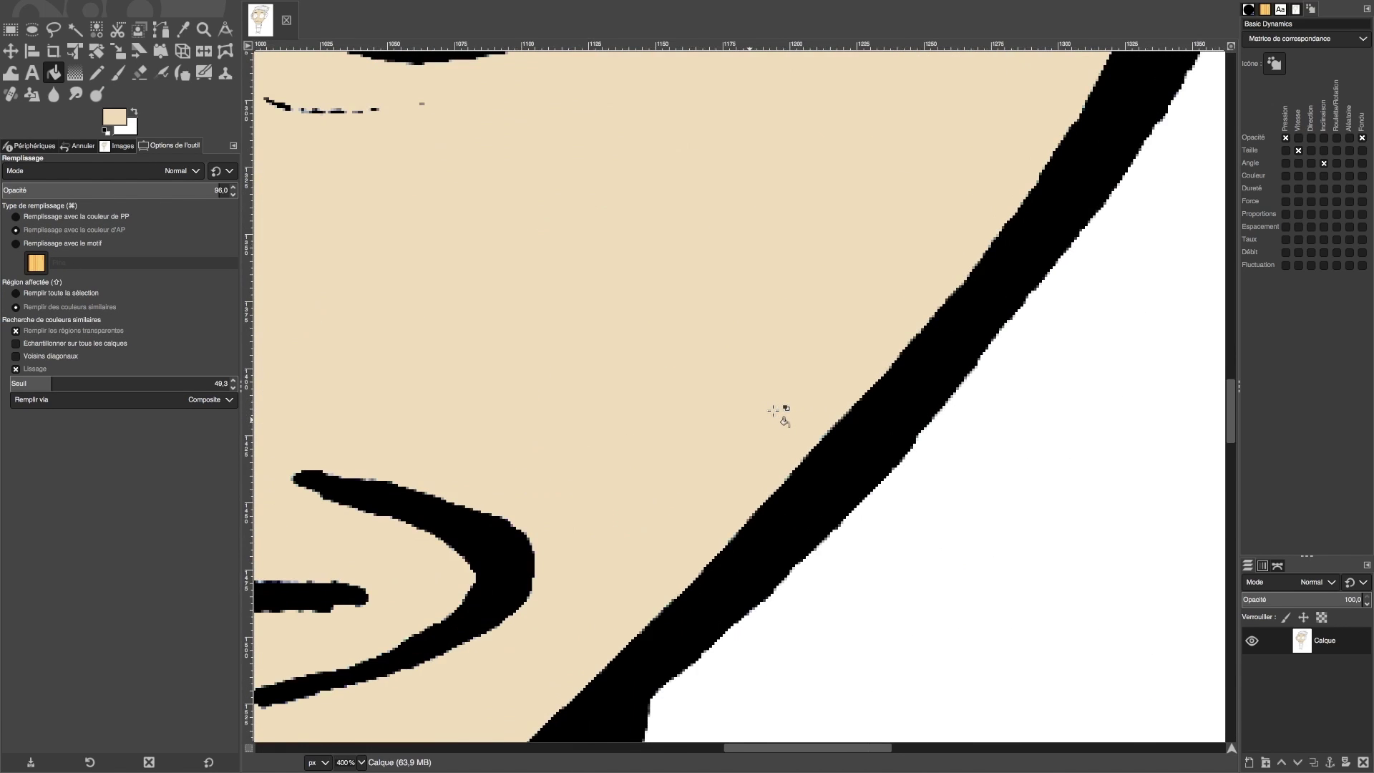
{"action": "scroll", "coordinate": [775, 410], "scroll_direction": "up", "scroll_amount": 1}
{"action": "scroll", "coordinate": [775, 410], "scroll_direction": "up", "scroll_amount": 1}
{"action": "scroll", "coordinate": [775, 411], "scroll_direction": "up", "scroll_amount": 1}
{"action": "scroll", "coordinate": [774, 410], "scroll_direction": "up", "scroll_amount": 1}
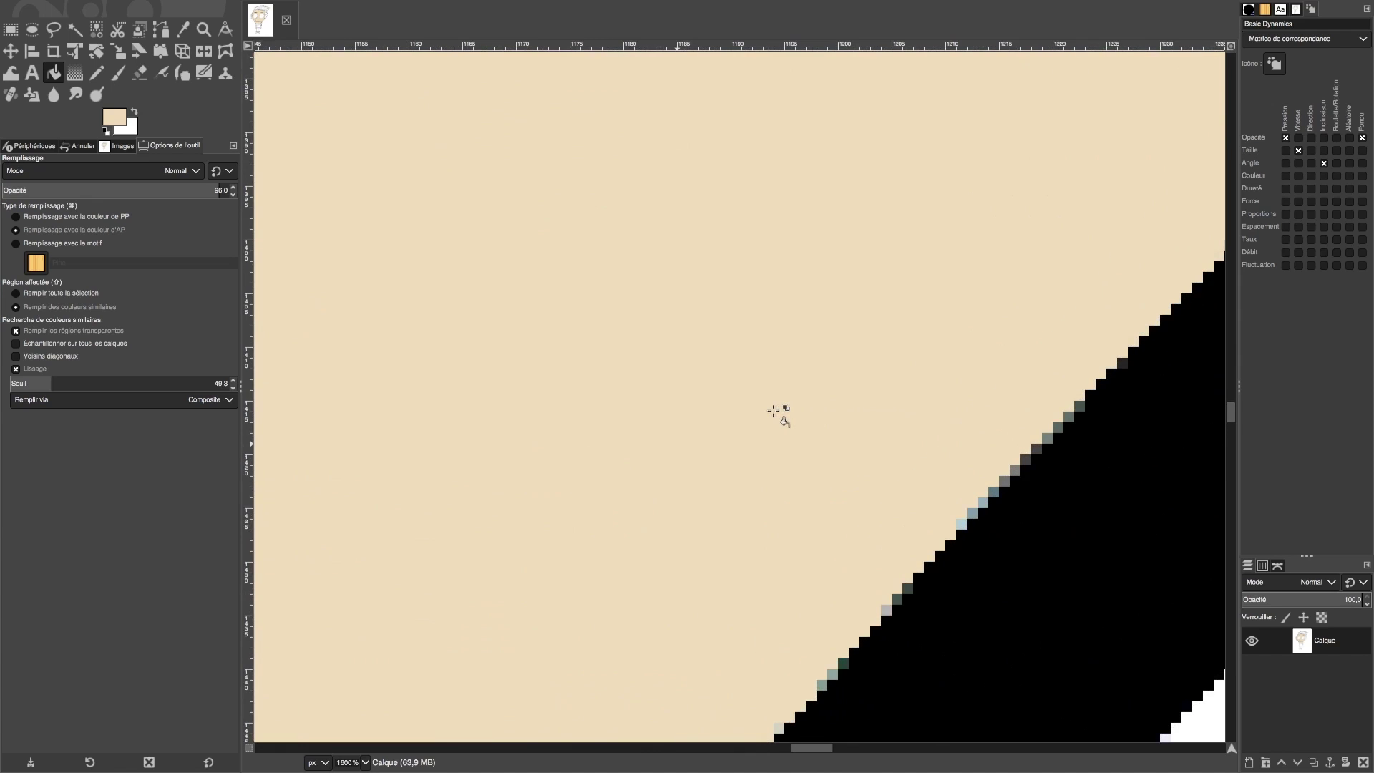
{"action": "scroll", "coordinate": [874, 484], "scroll_direction": "down", "scroll_amount": 2}
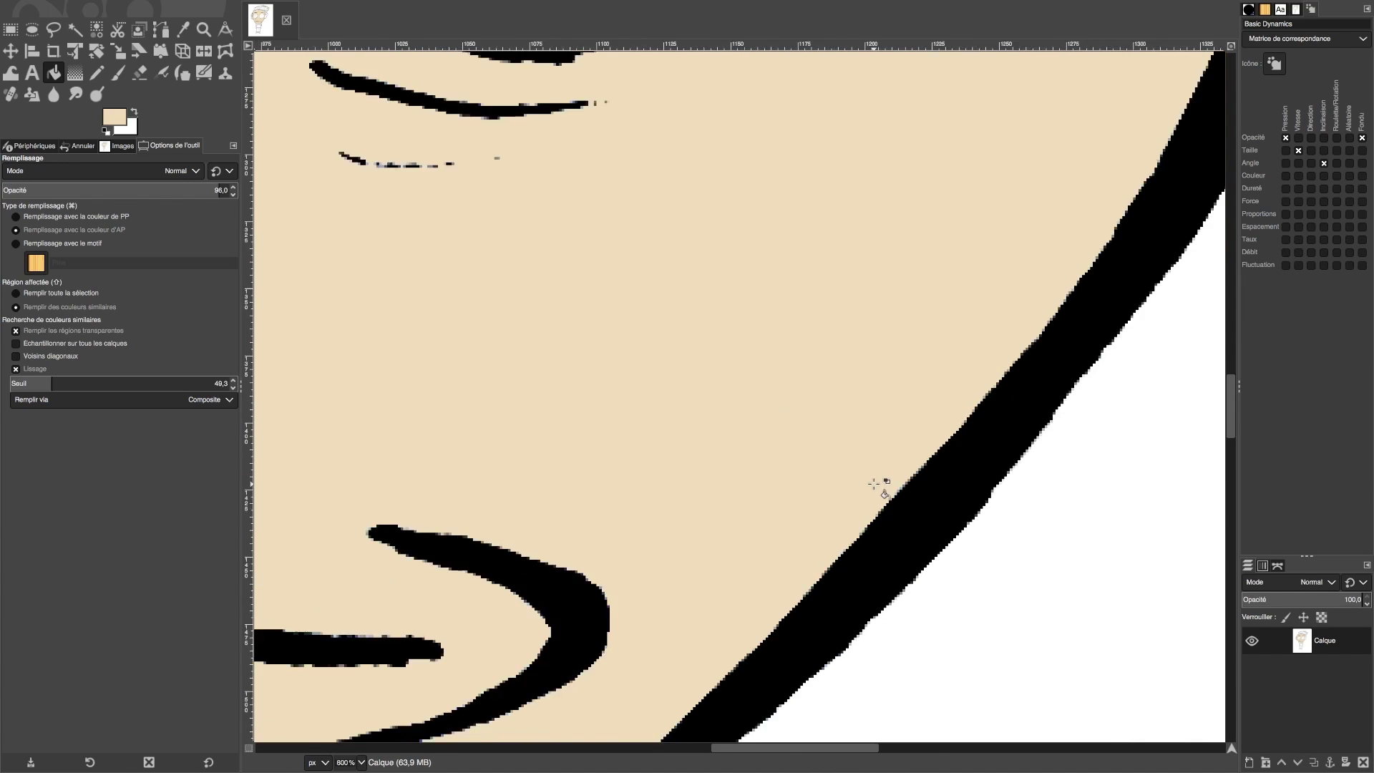
{"action": "scroll", "coordinate": [877, 479], "scroll_direction": "down", "scroll_amount": 2}
{"action": "scroll", "coordinate": [884, 466], "scroll_direction": "down", "scroll_amount": 2}
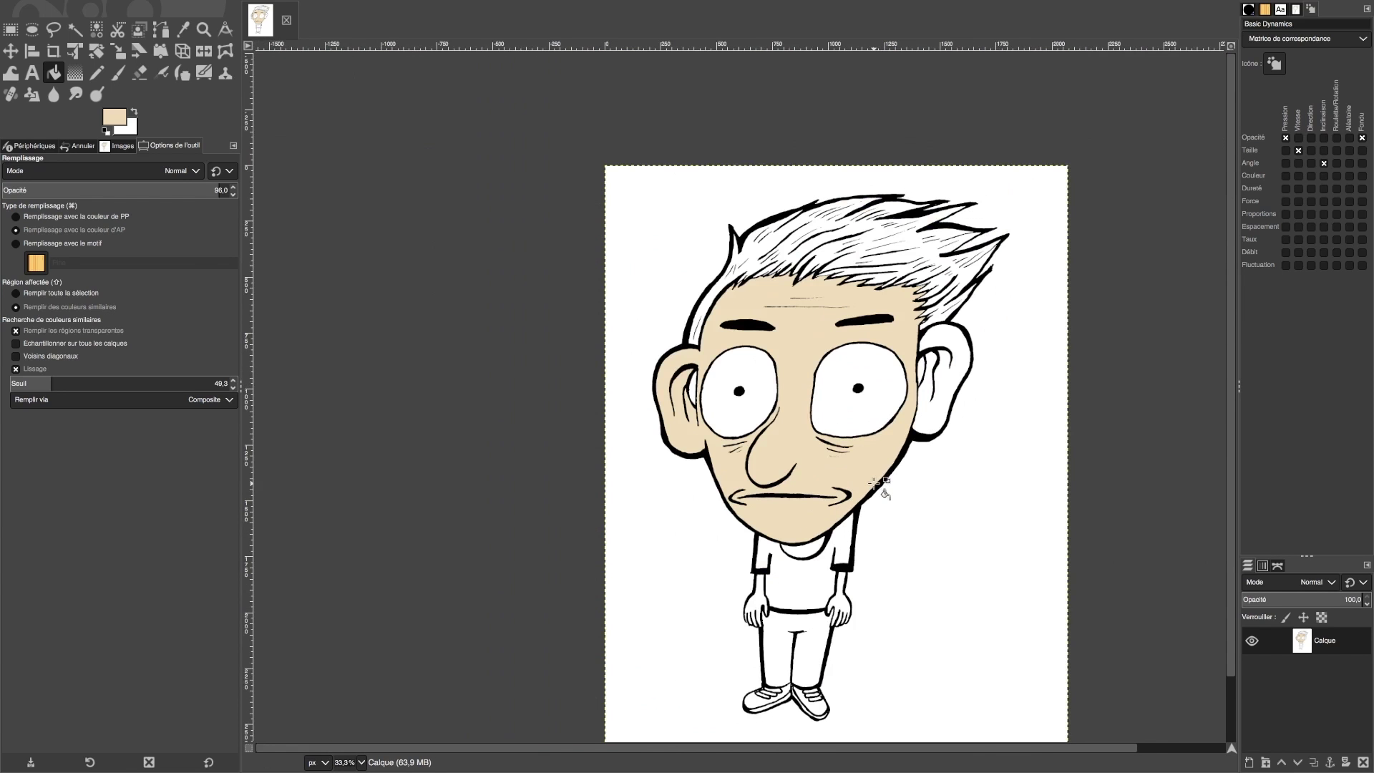
Fill the right ear with skin colour, raise the threshold to 197.9, and choose light blue
{"action": "left_click", "coordinate": [929, 410]}
{"action": "left_click_drag", "start_coordinate": [149, 378], "coordinate": [181, 378]}
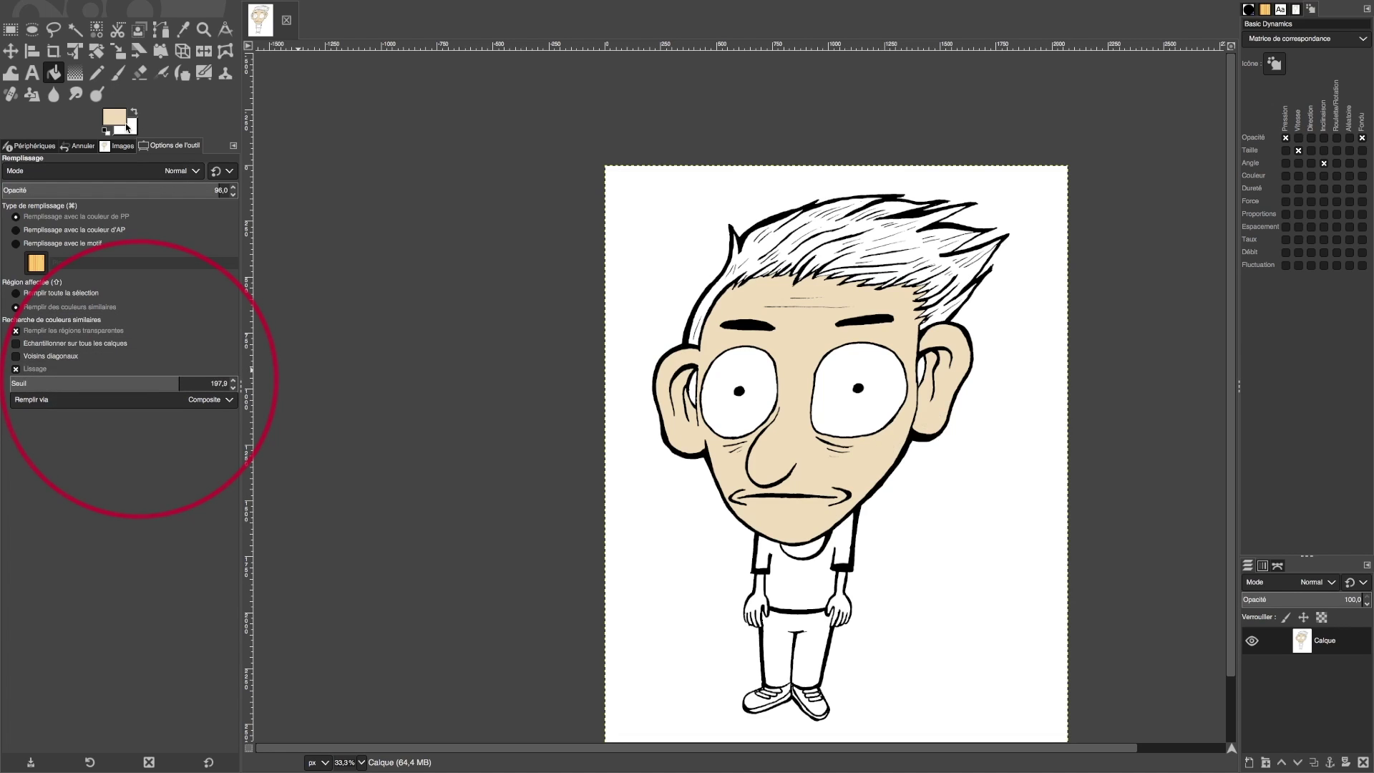
{"action": "left_click", "coordinate": [124, 123]}
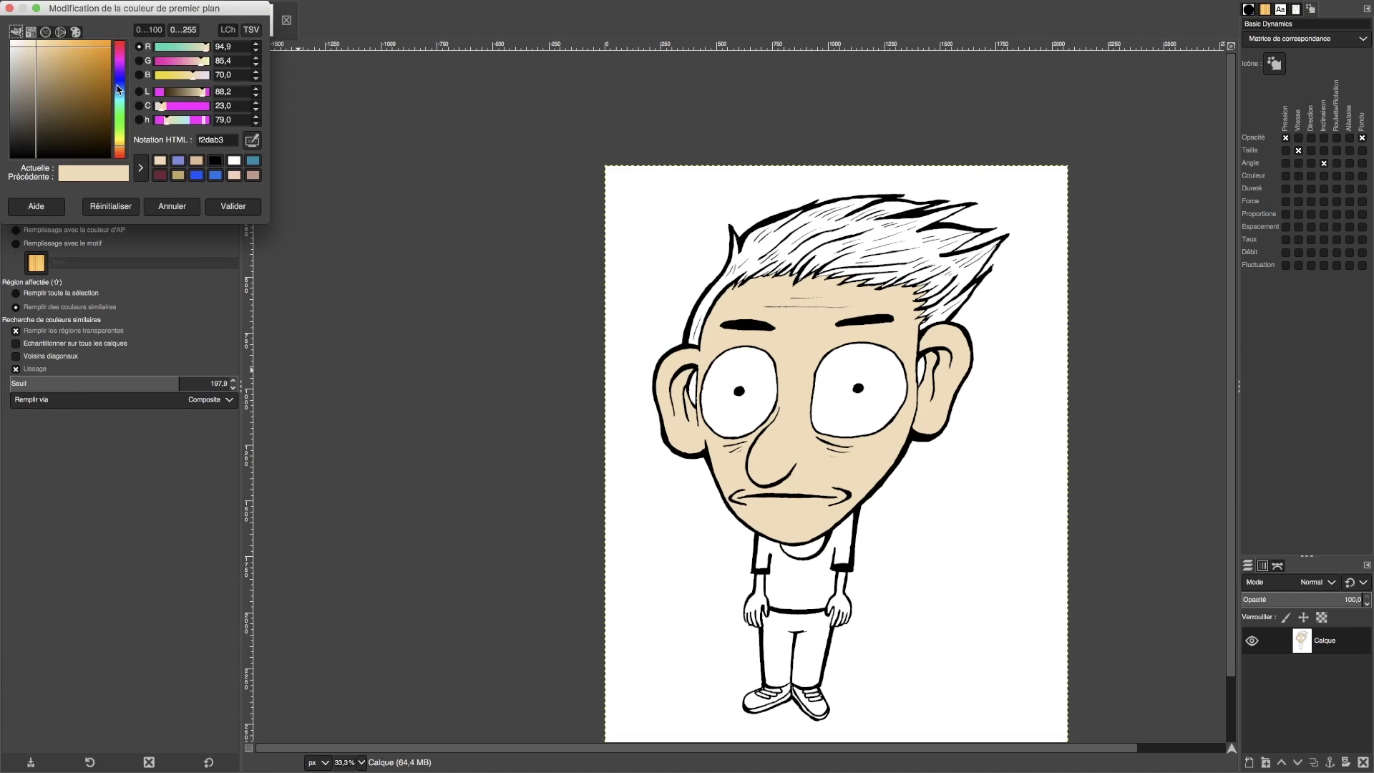
{"action": "left_click", "coordinate": [119, 89]}
{"action": "left_click", "coordinate": [57, 50]}
{"action": "left_click", "coordinate": [225, 207]}
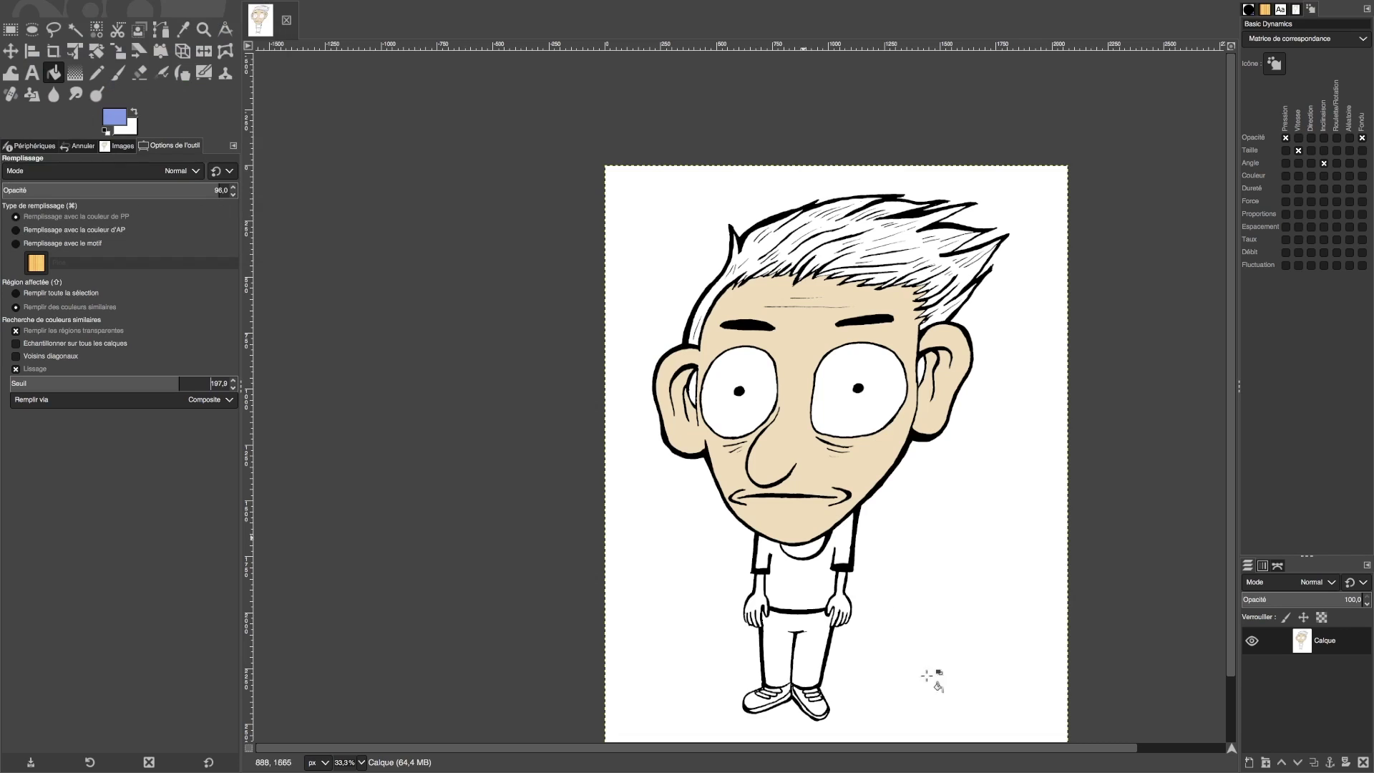
Test-fill the shirt blue, undo the flooded fill, and lower the threshold
{"action": "left_click", "coordinate": [794, 599]}
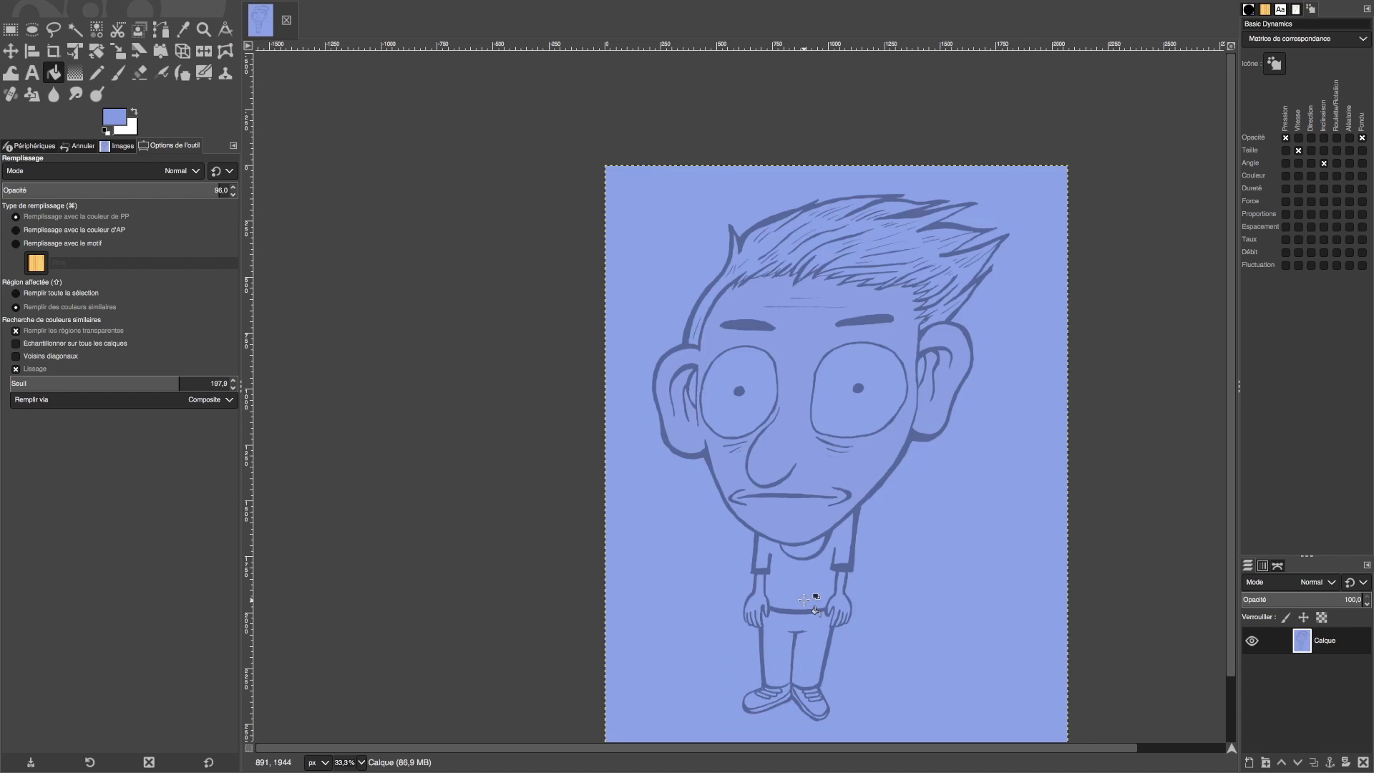
{"action": "key", "text": "ctrl+z"}
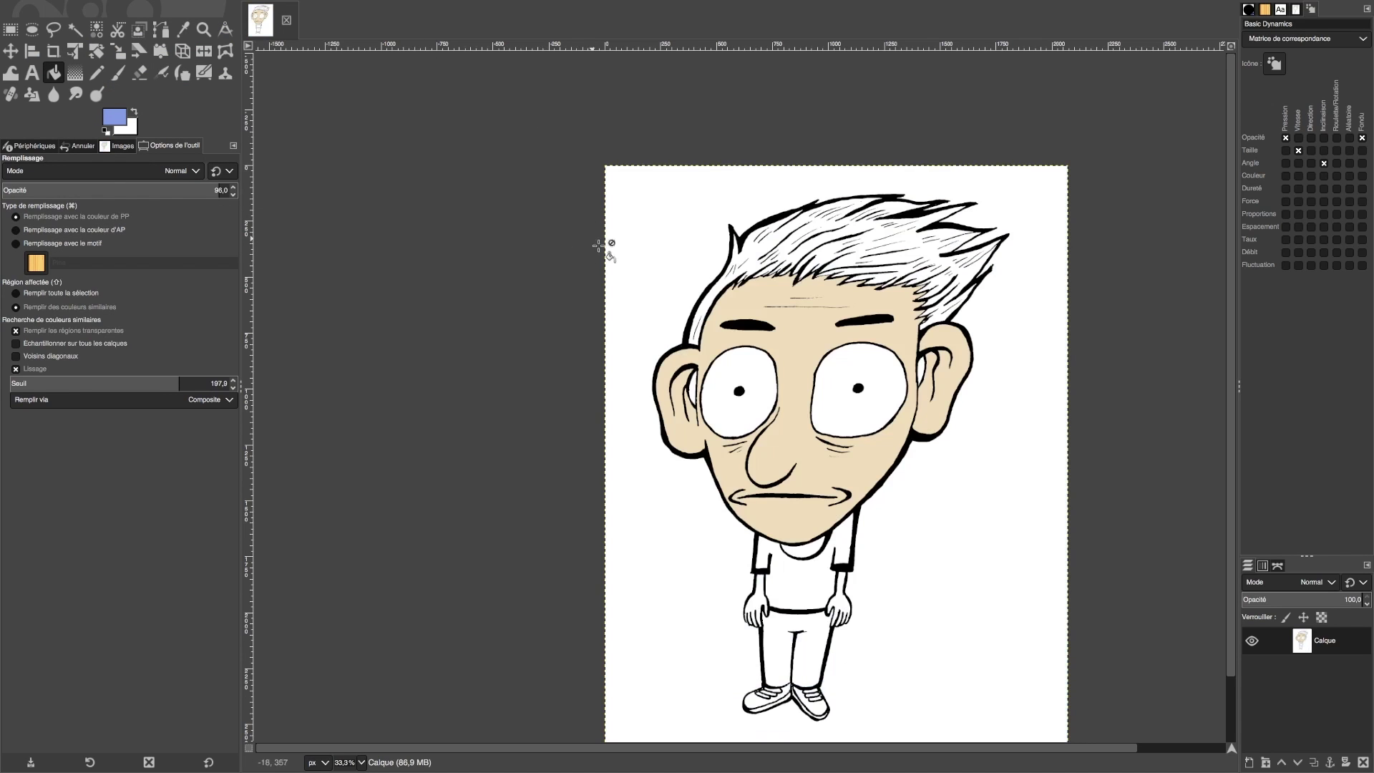
{"action": "left_click", "coordinate": [48, 378]}
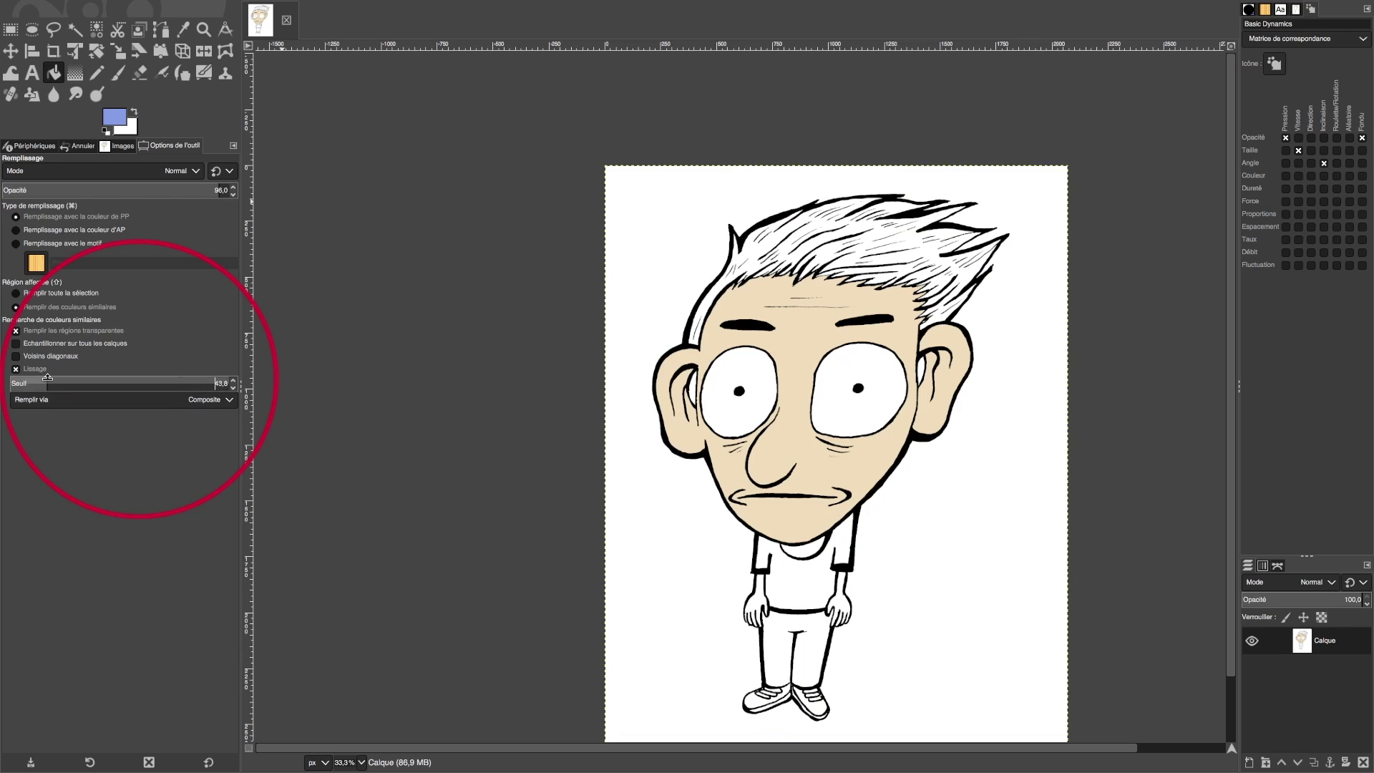
At threshold 82.9, fill the T-shirt blue and the trousers grey-blue
{"action": "left_click_drag", "start_coordinate": [47, 378], "coordinate": [80, 383]}
{"action": "left_click", "coordinate": [803, 583]}
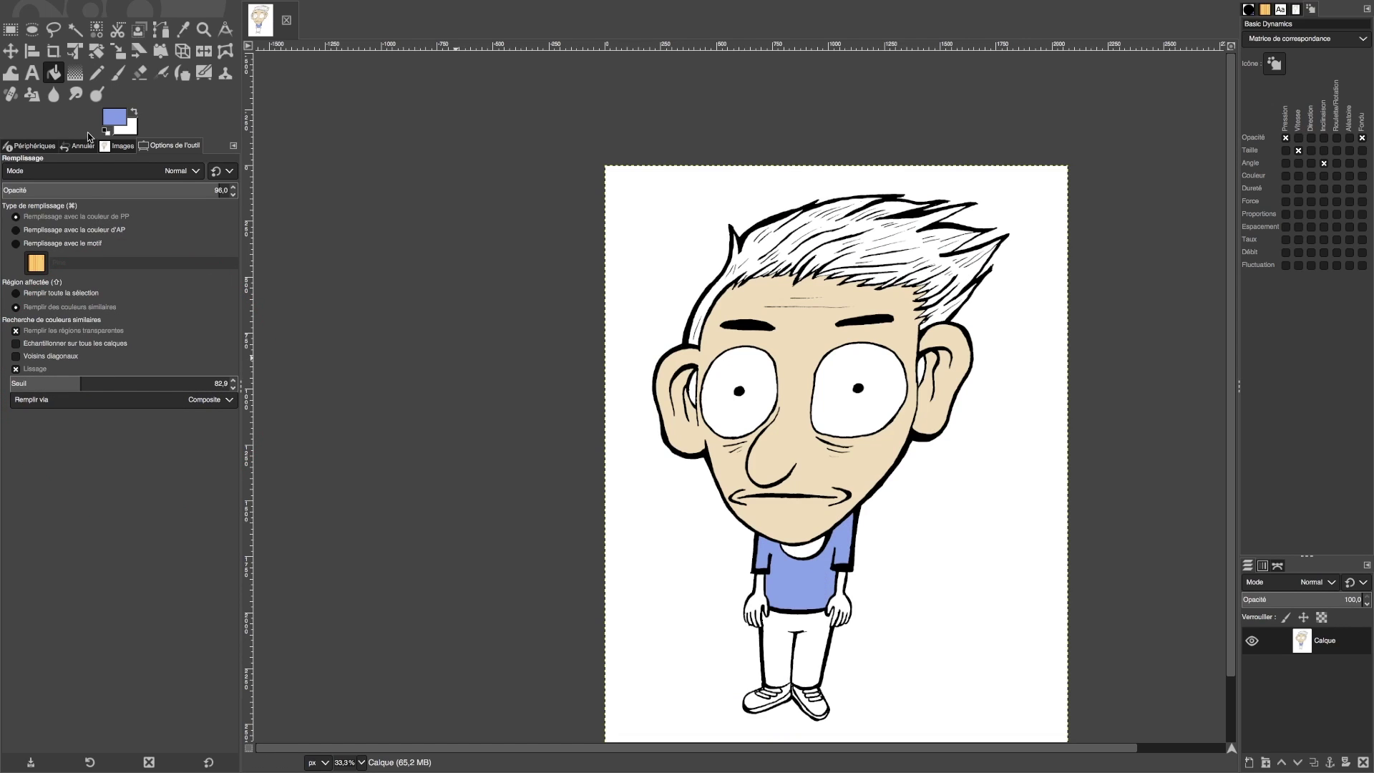
{"action": "left_click", "coordinate": [122, 117]}
{"action": "left_click_drag", "start_coordinate": [77, 112], "coordinate": [30, 82]}
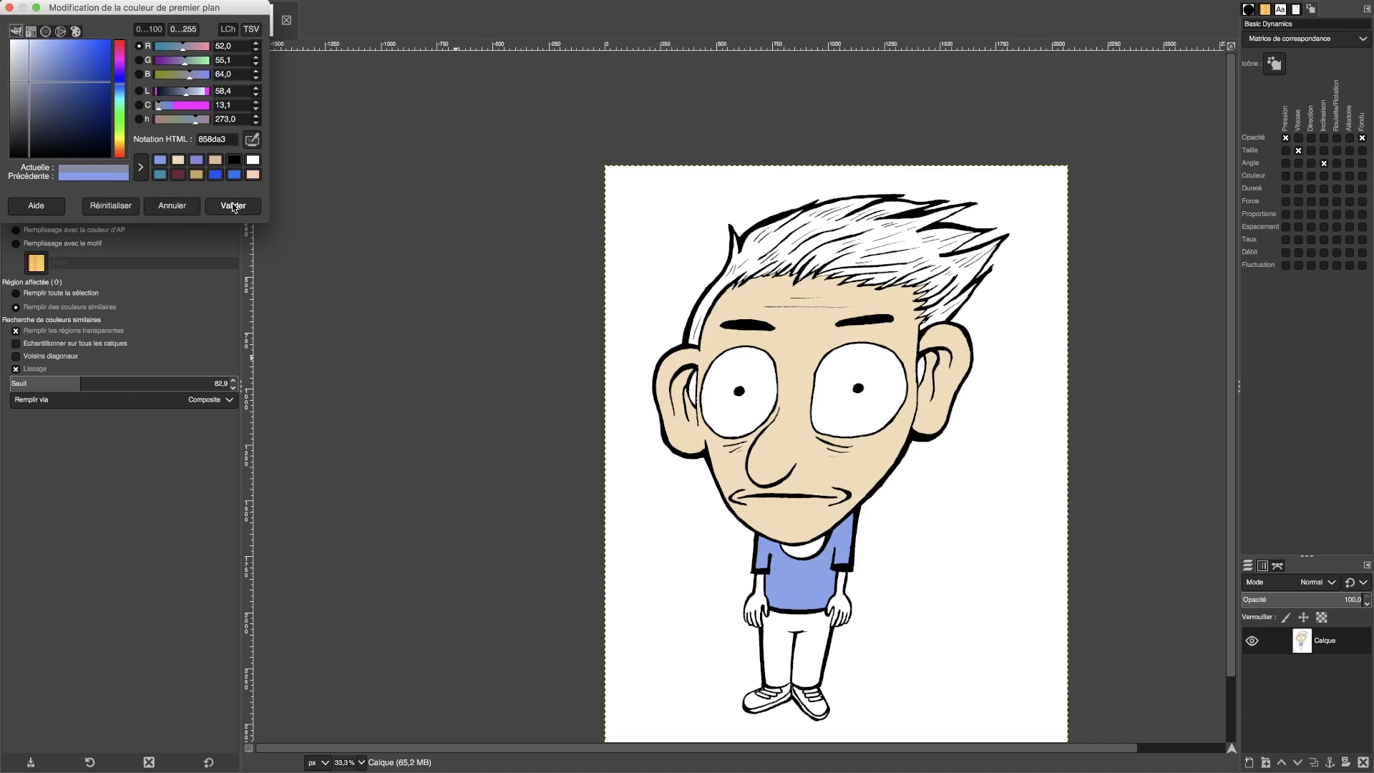
{"action": "left_click", "coordinate": [816, 654]}
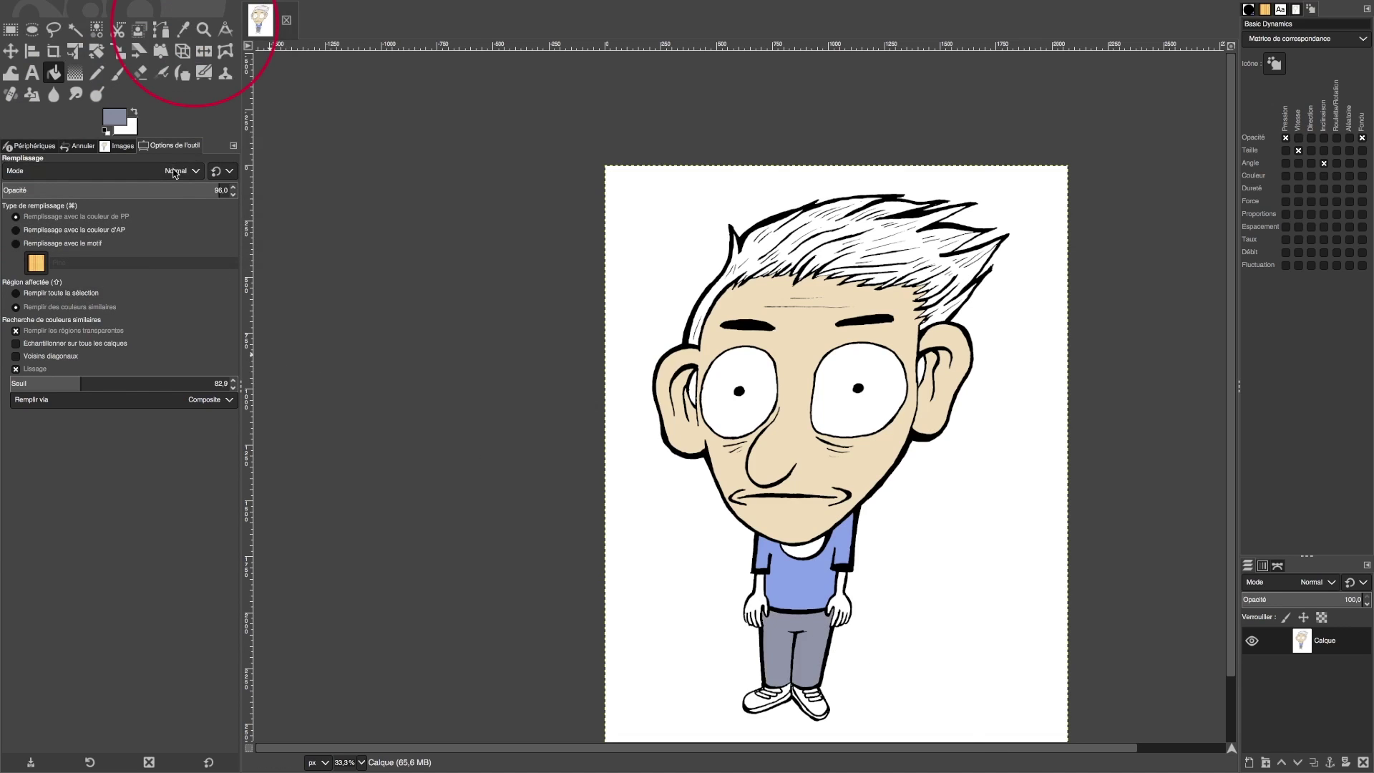
Sample the face's skin tone and fill the neck and left arm and hand with it
{"action": "left_click", "coordinate": [185, 33]}
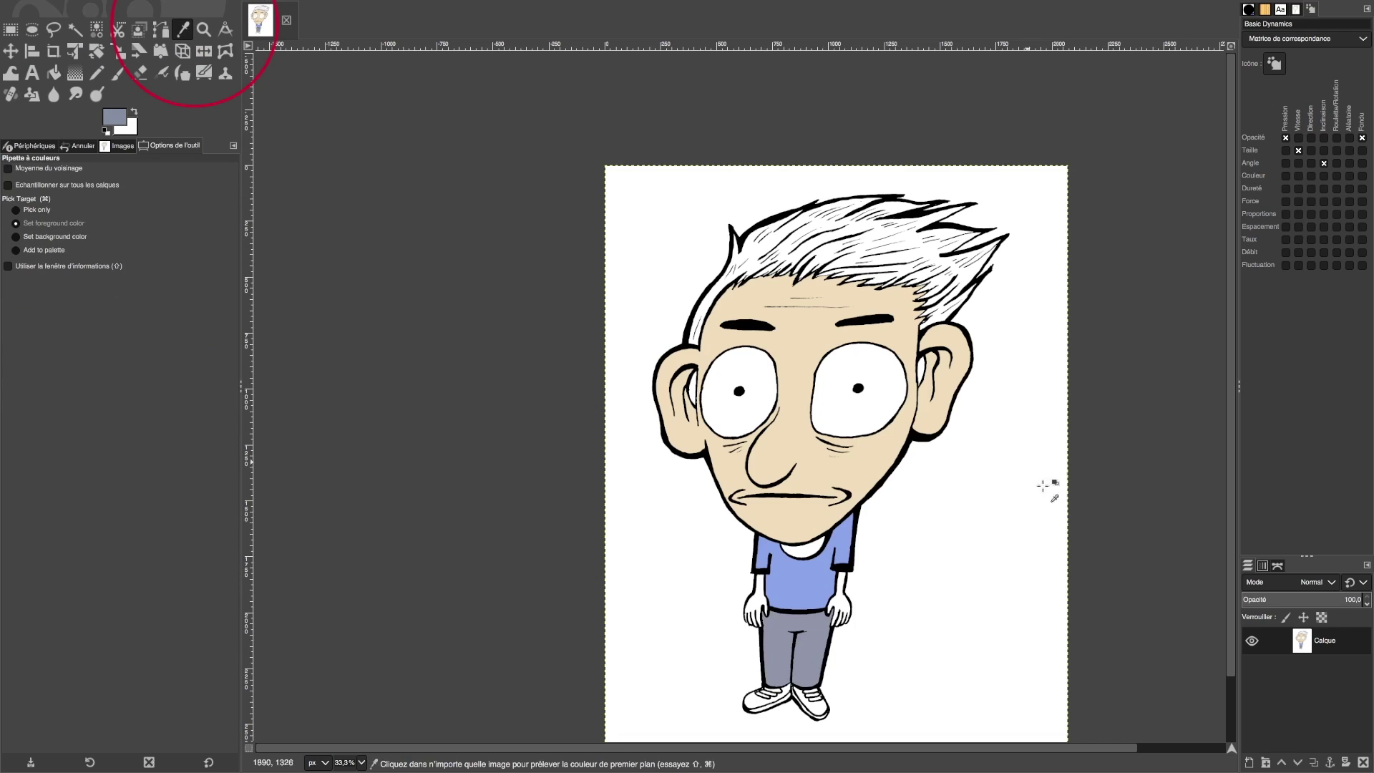
{"action": "left_click", "coordinate": [931, 430]}
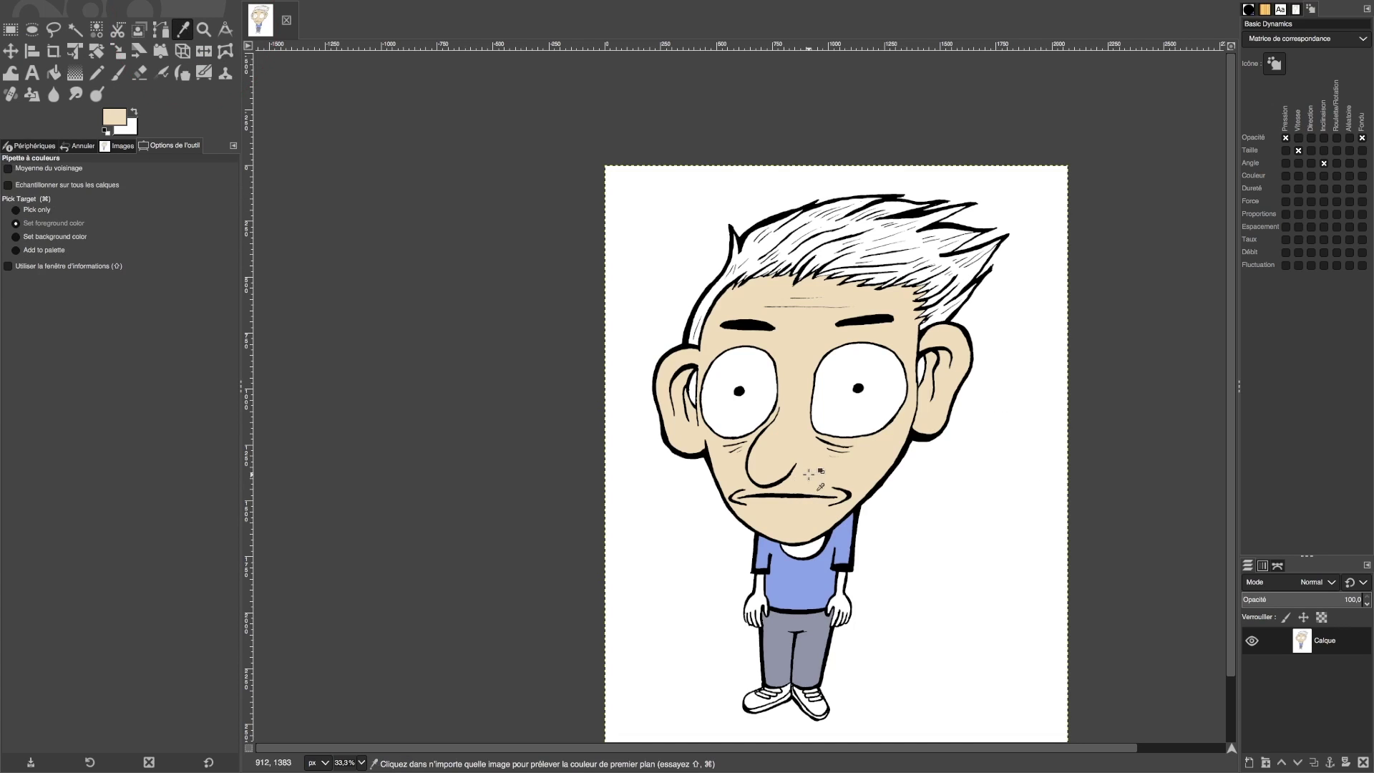
{"action": "left_click", "coordinate": [54, 75]}
{"action": "left_click", "coordinate": [803, 551]}
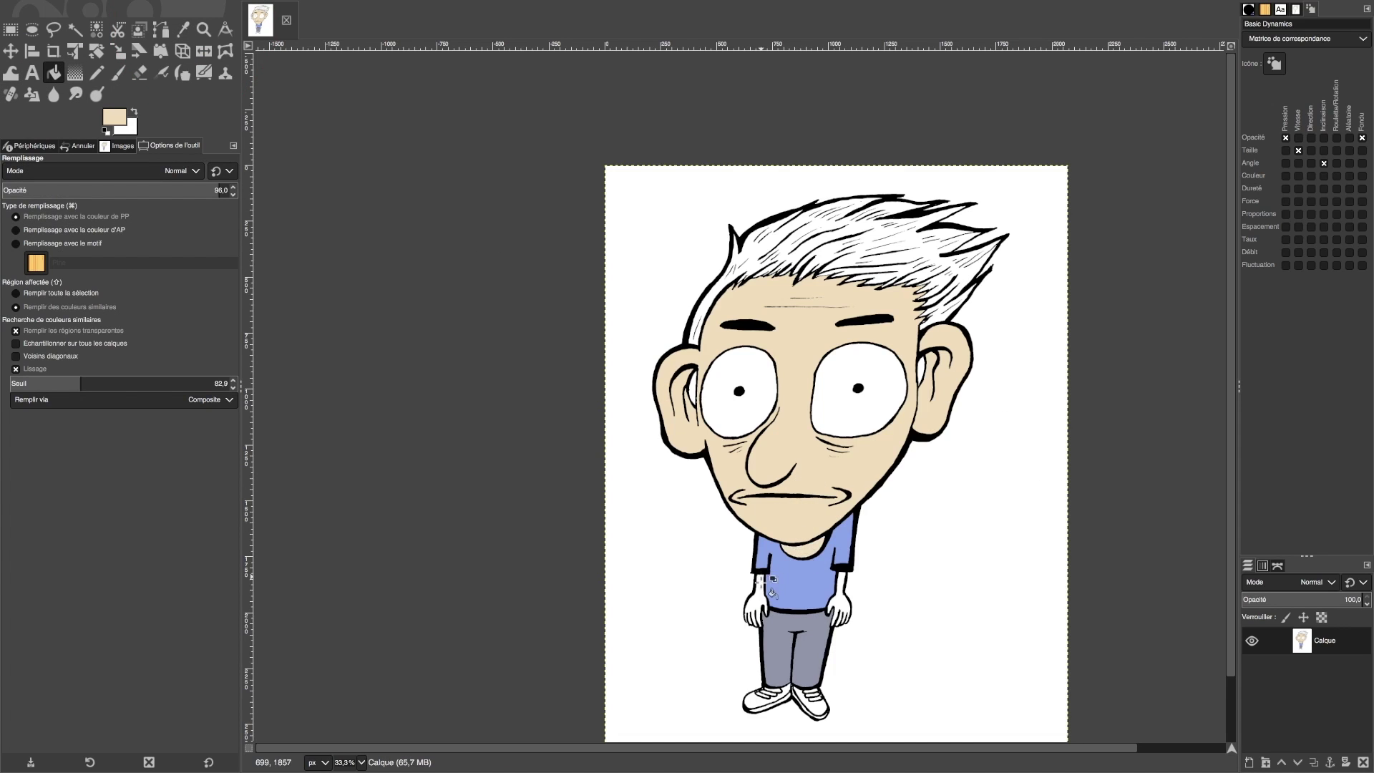
{"action": "left_click", "coordinate": [762, 591]}
Fill the right hand with skin colour and the hair with bright yellow
{"action": "left_click", "coordinate": [842, 610]}
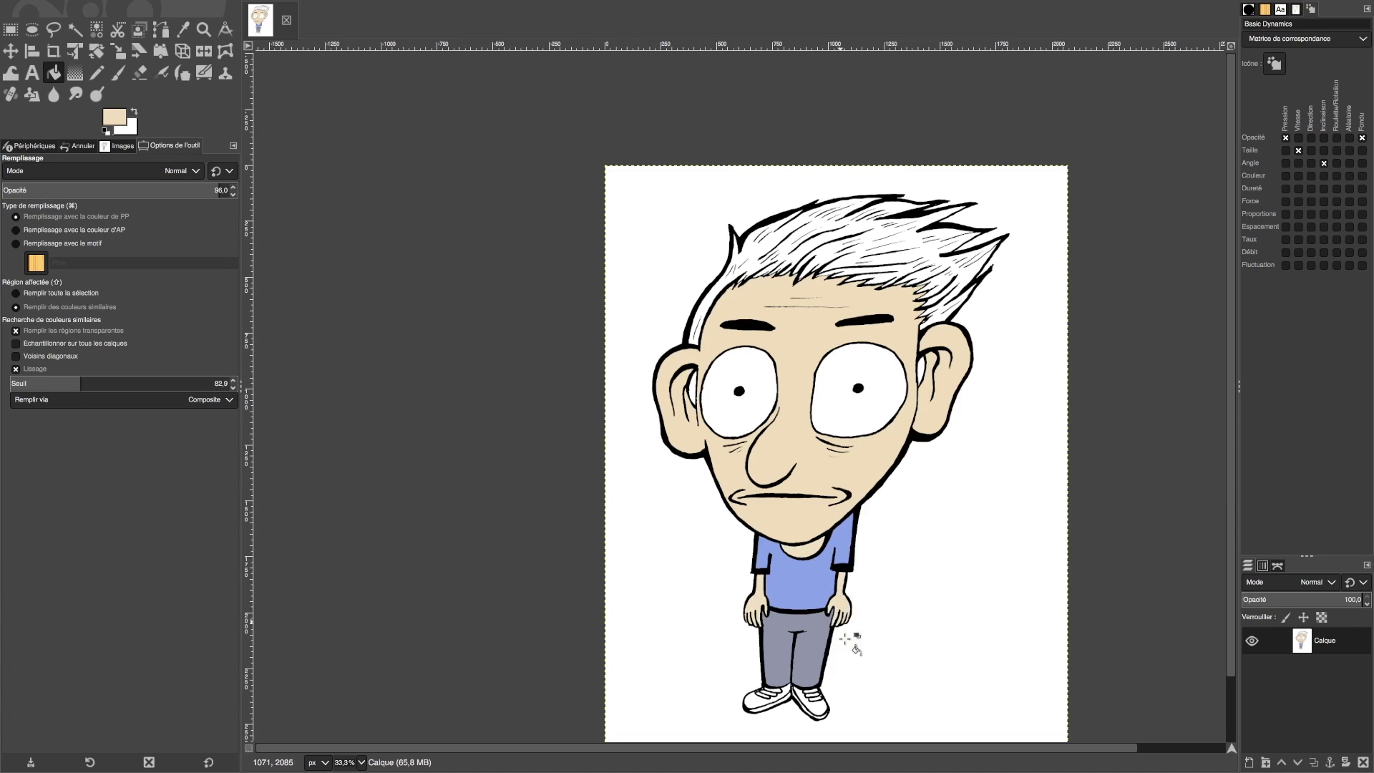
{"action": "left_click", "coordinate": [111, 122]}
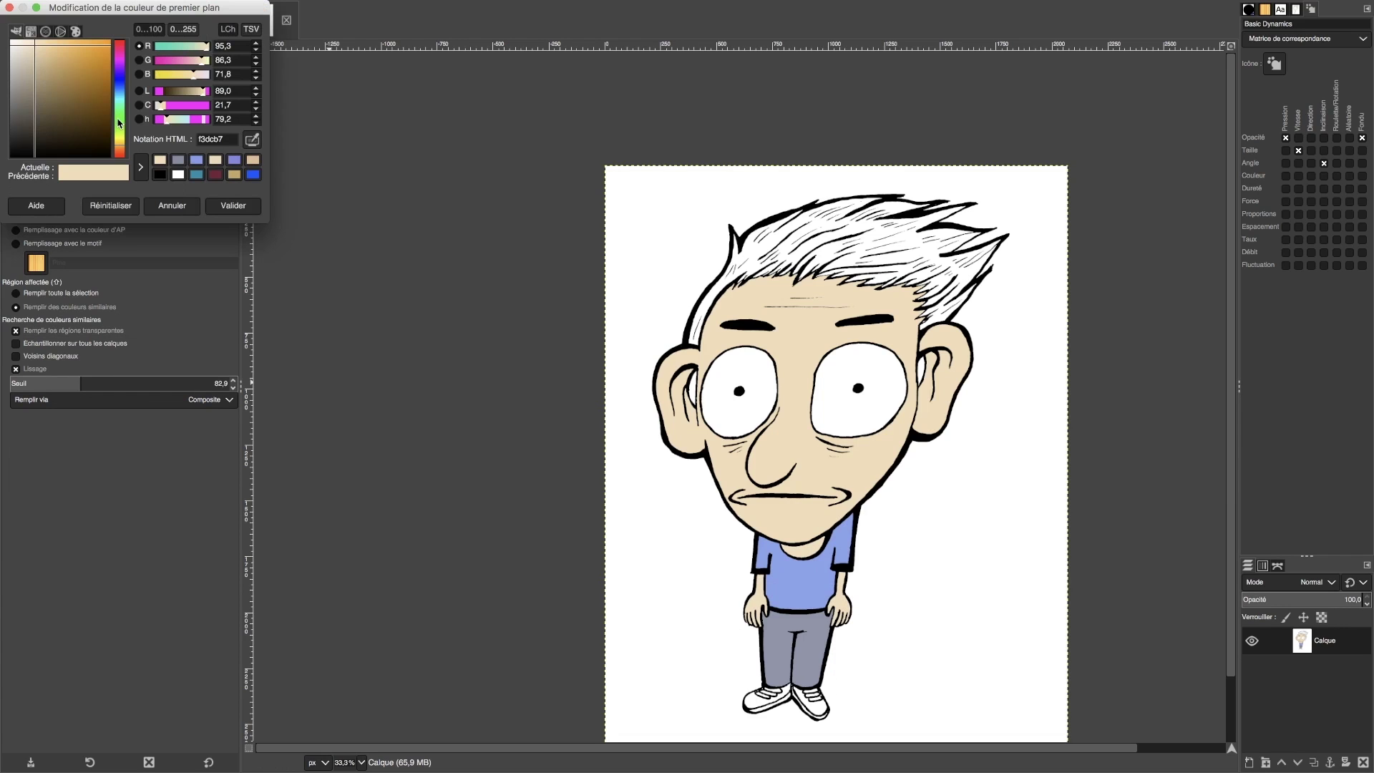
{"action": "left_click_drag", "start_coordinate": [120, 141], "coordinate": [120, 136]}
{"action": "left_click_drag", "start_coordinate": [107, 79], "coordinate": [82, 45]}
{"action": "left_click", "coordinate": [233, 206]}
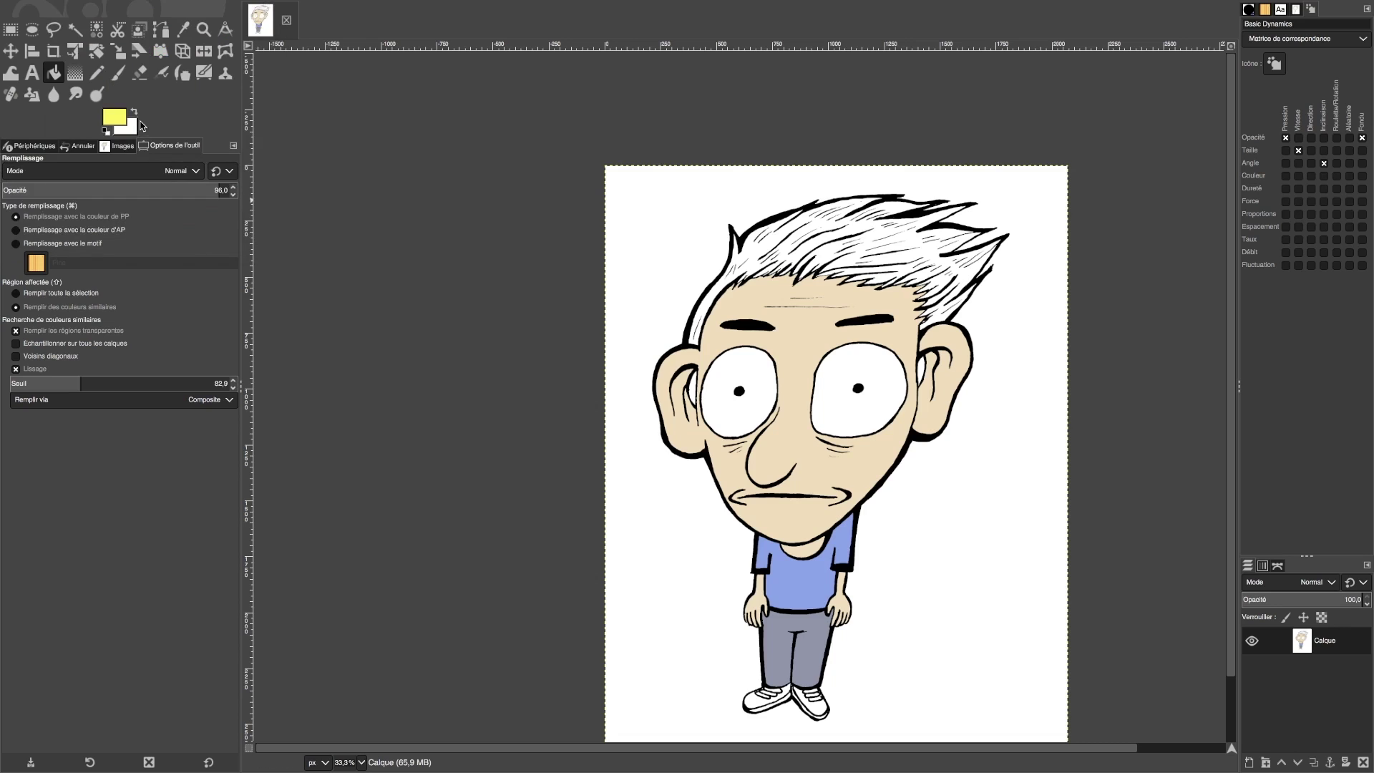
{"action": "left_click", "coordinate": [855, 237]}
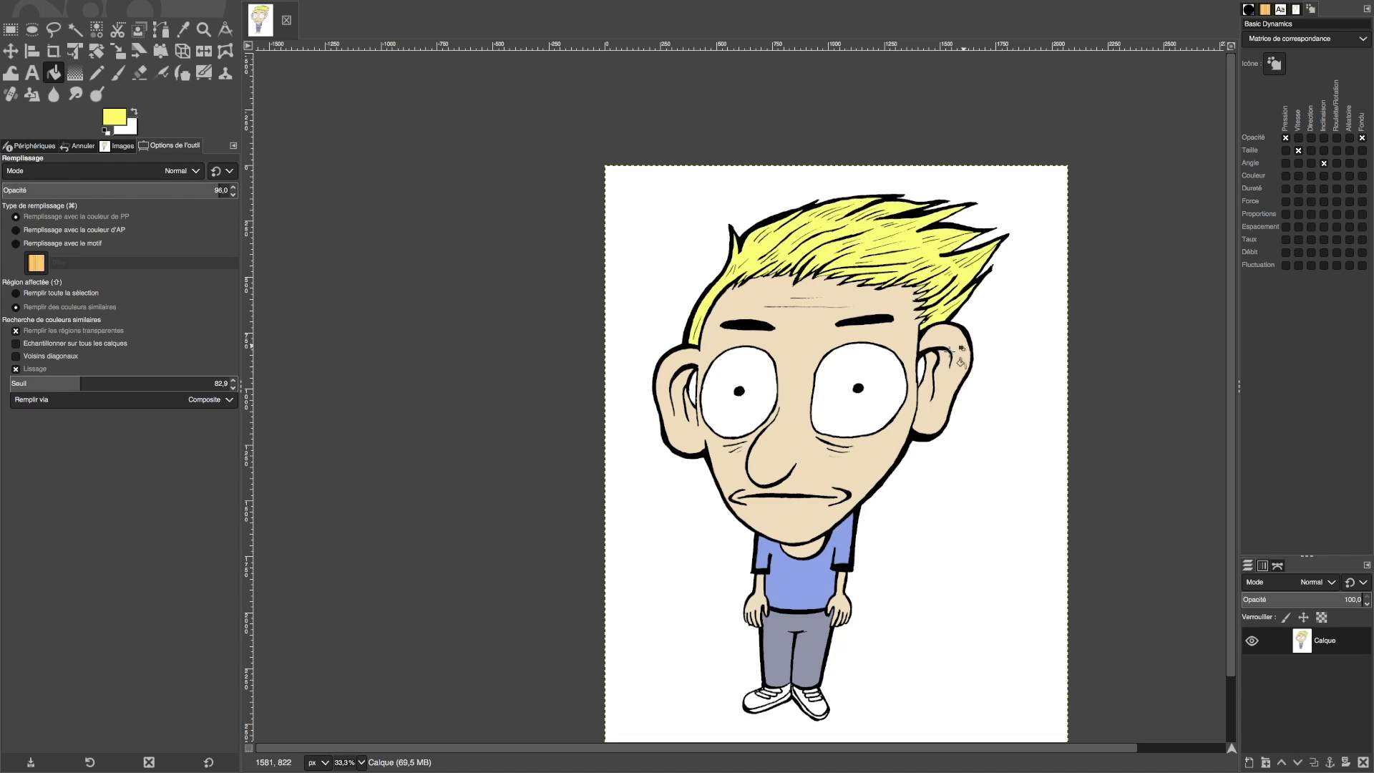
Sample the face beige, grey it slightly, and fill both inner ears
{"action": "left_click", "coordinate": [182, 30]}
{"action": "left_click", "coordinate": [815, 361]}
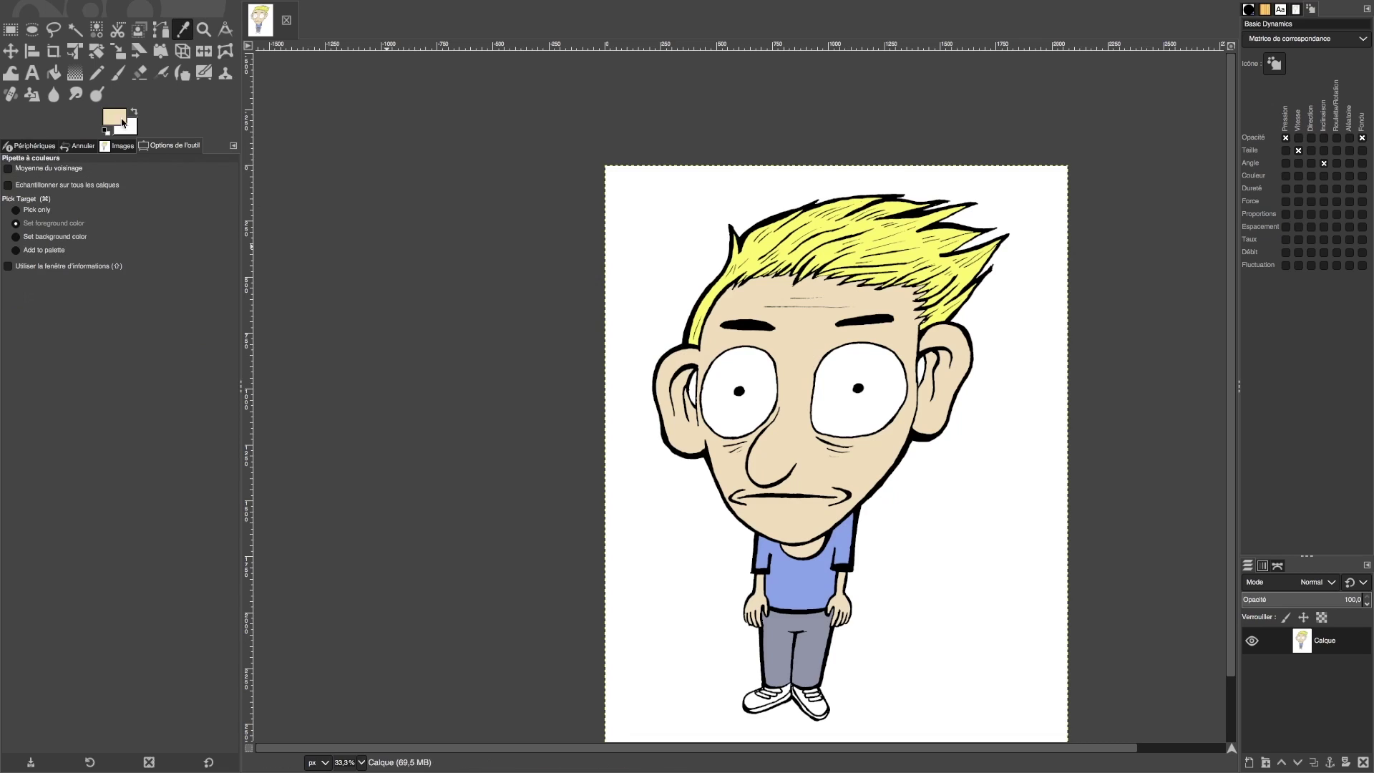
{"action": "left_click", "coordinate": [122, 123]}
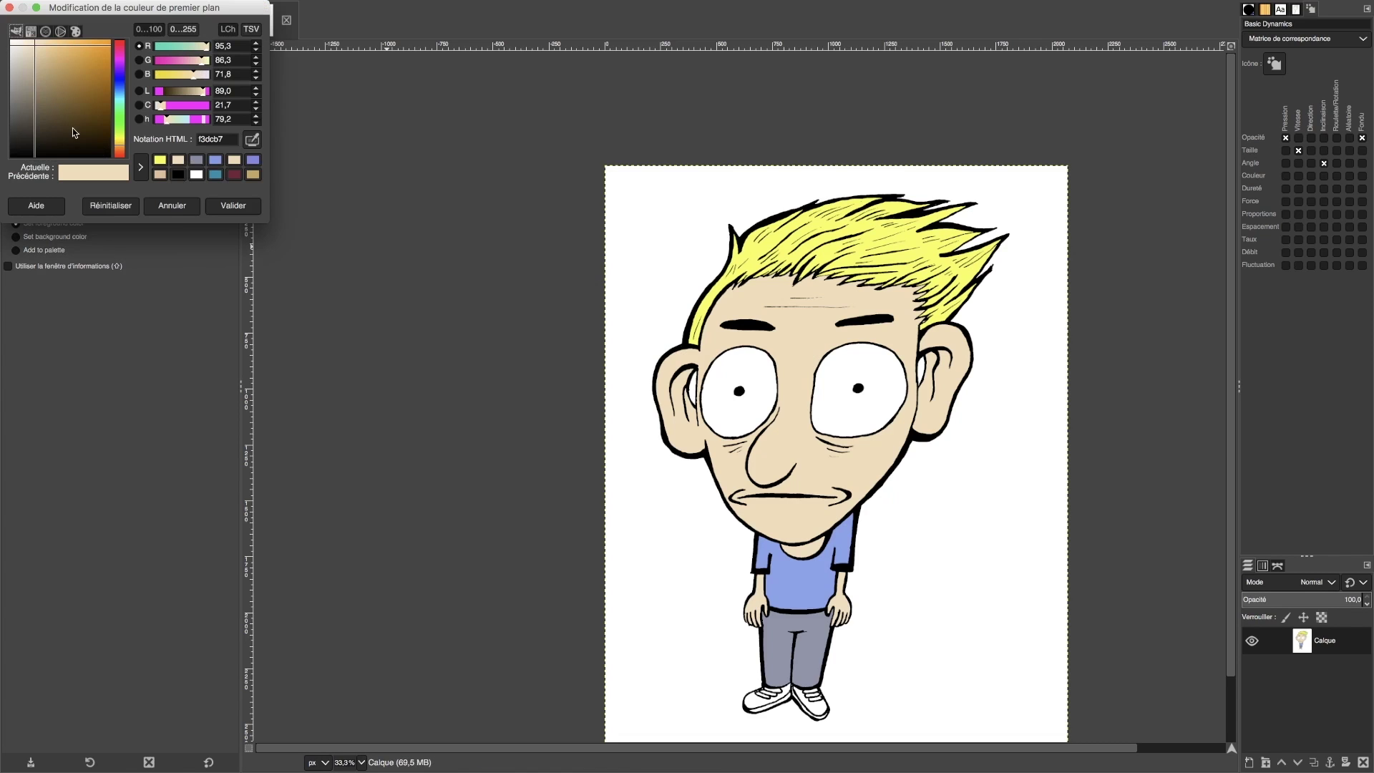
{"action": "left_click", "coordinate": [29, 76]}
{"action": "left_click", "coordinate": [240, 207]}
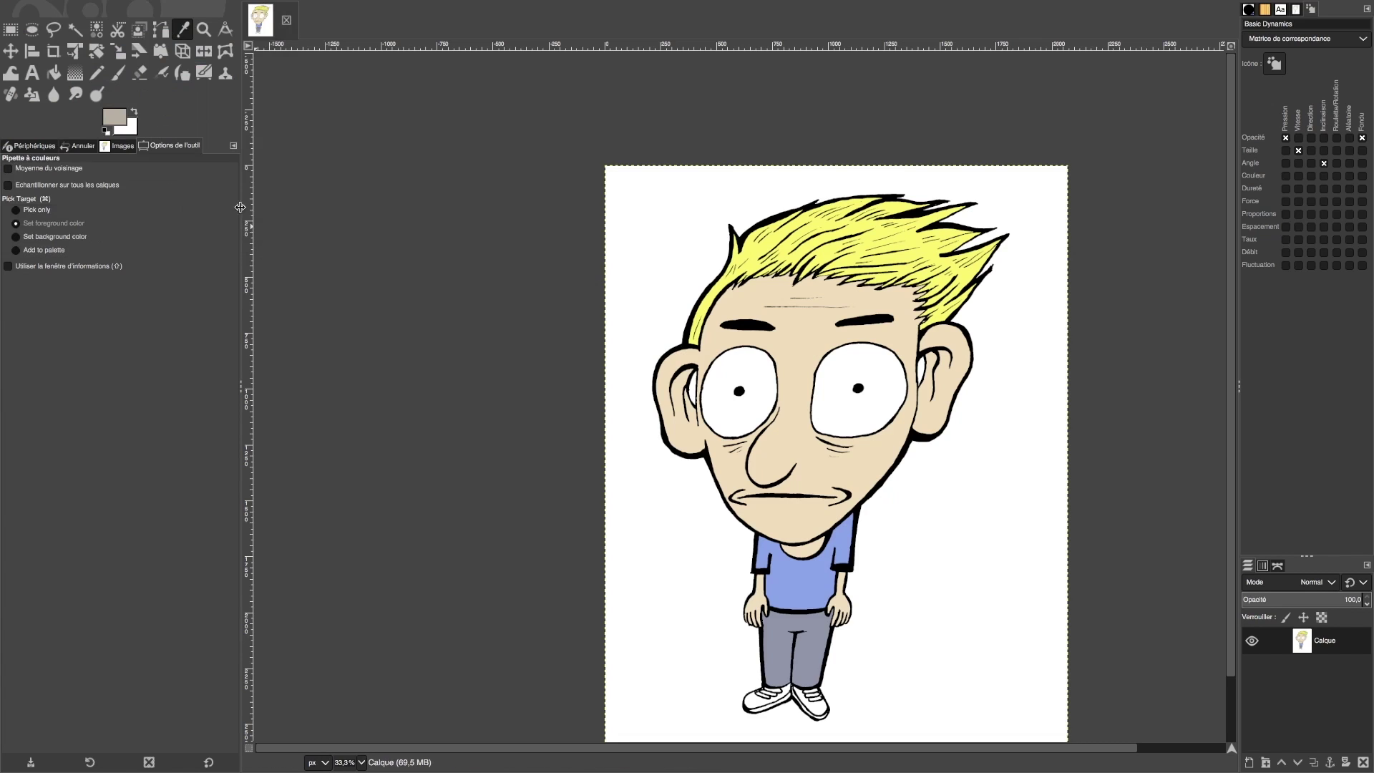
{"action": "left_click", "coordinate": [53, 75]}
{"action": "left_click", "coordinate": [693, 392]}
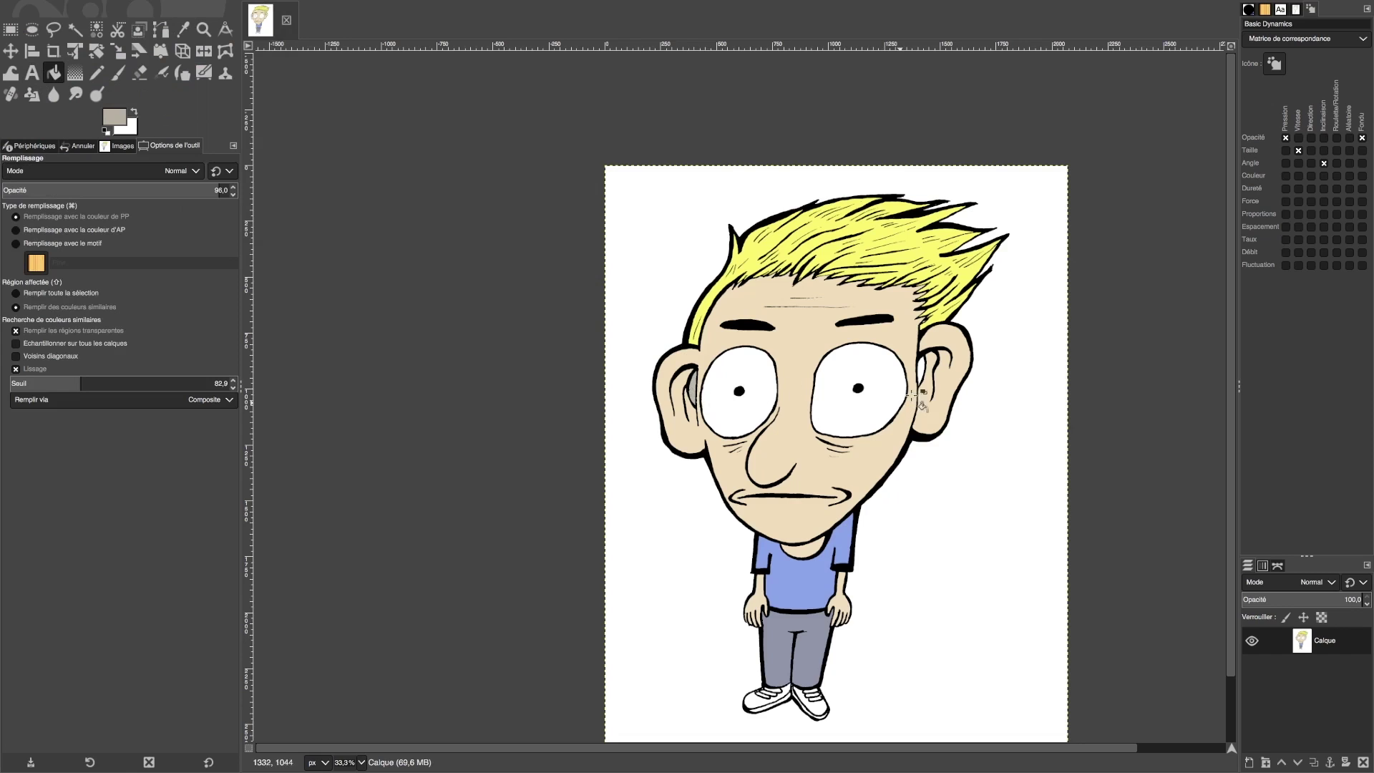
{"action": "left_click", "coordinate": [922, 372]}
Mix a dark brown foreground colour and fill both shoes with it
{"action": "left_click", "coordinate": [117, 118]}
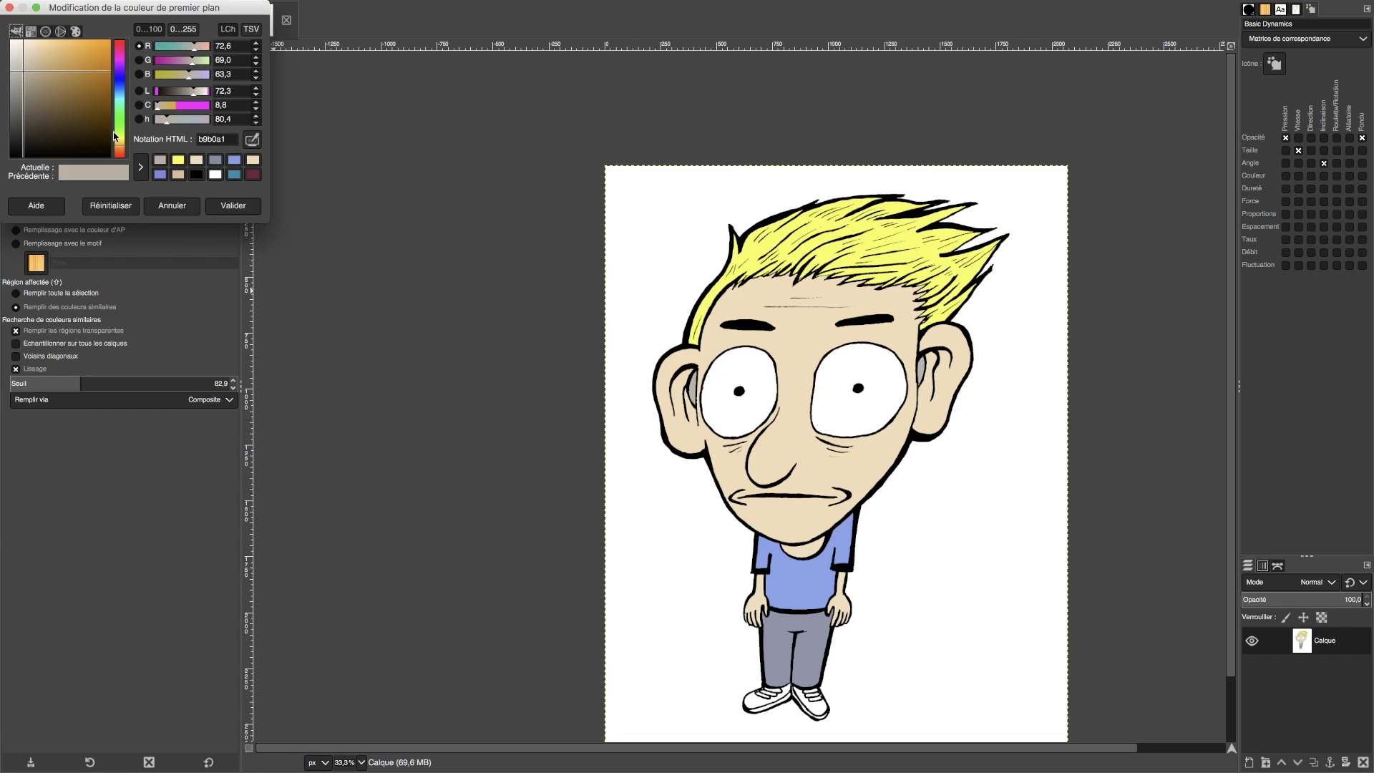
{"action": "left_click", "coordinate": [72, 61]}
{"action": "left_click_drag", "start_coordinate": [120, 137], "coordinate": [119, 161]}
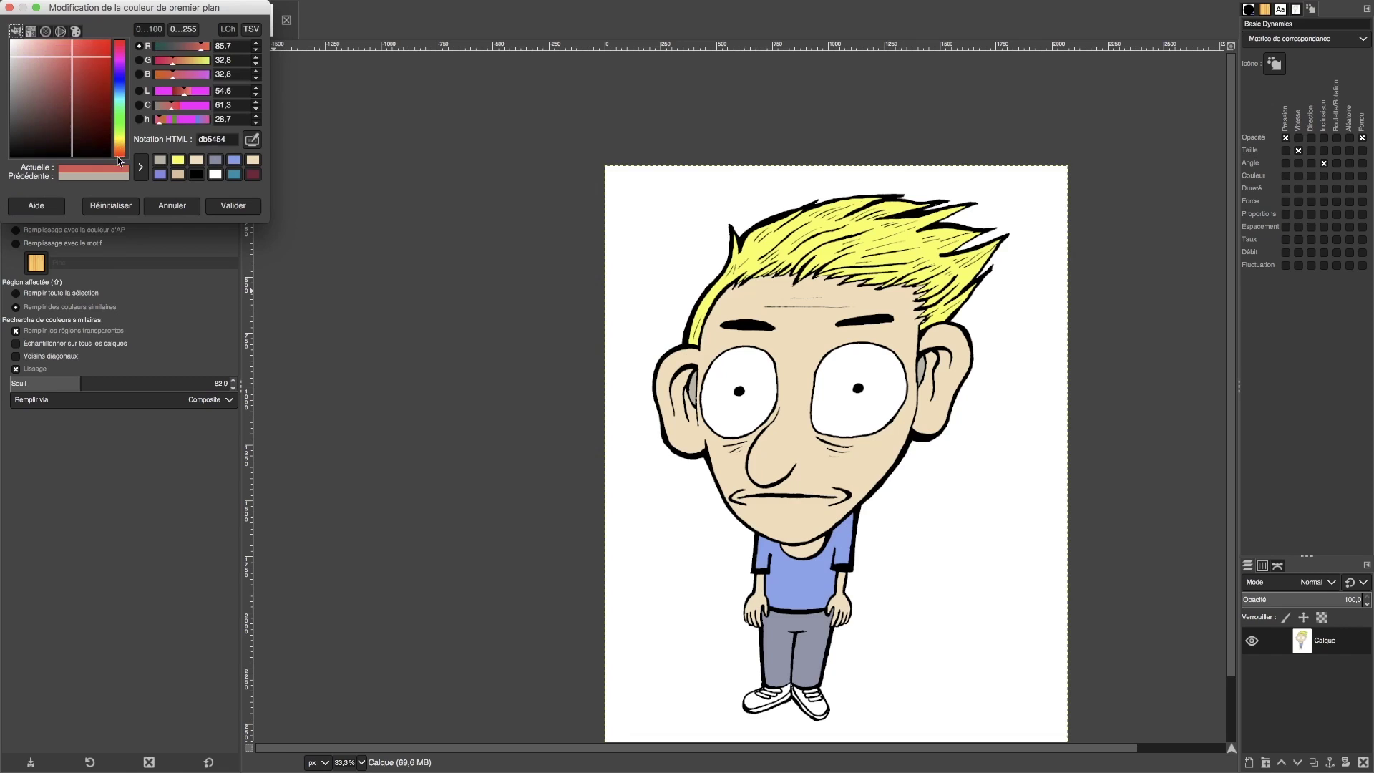
{"action": "left_click", "coordinate": [72, 100]}
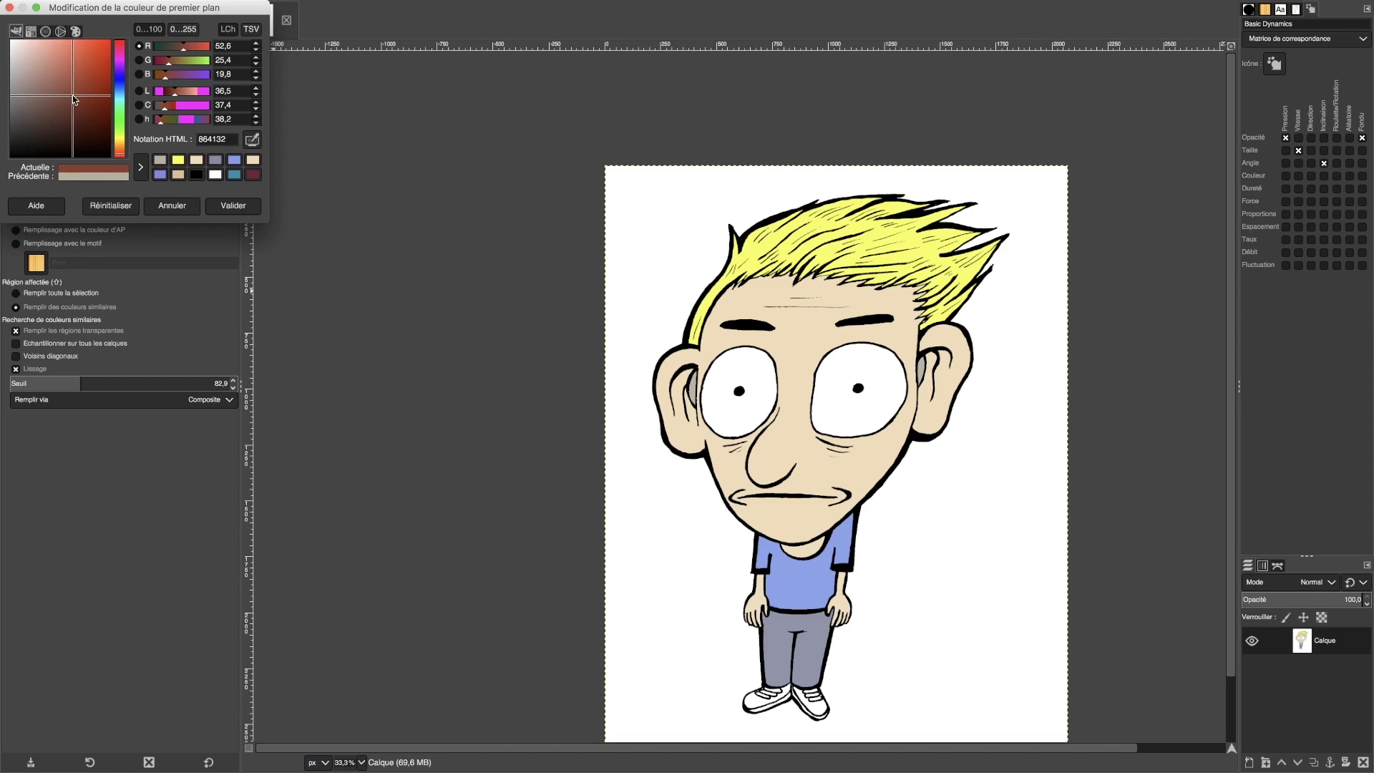
{"action": "left_click", "coordinate": [234, 205]}
{"action": "left_click", "coordinate": [758, 699]}
{"action": "left_click", "coordinate": [819, 713]}
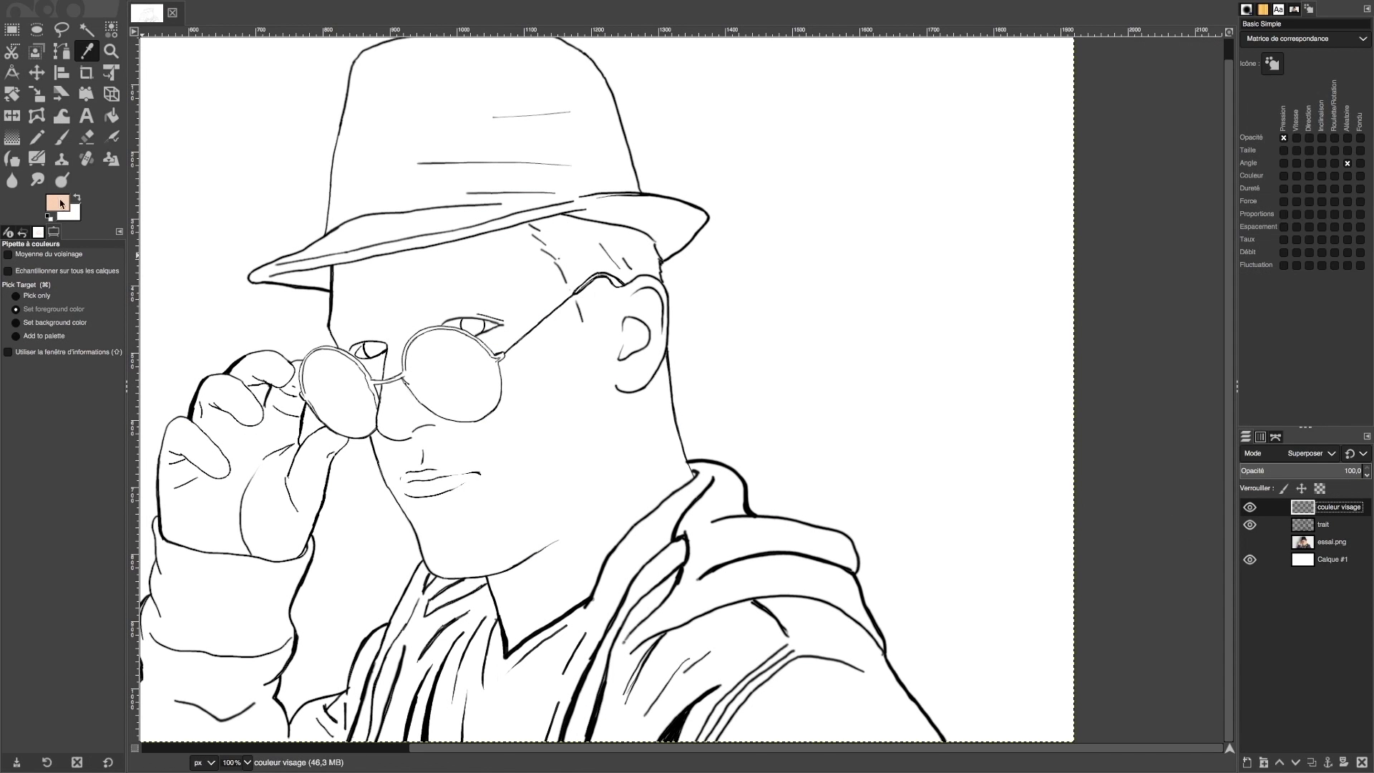
Brush skin tone over the eye and cheek, with the couleur visage layer in Multiply mode
{"action": "left_click", "coordinate": [62, 137]}
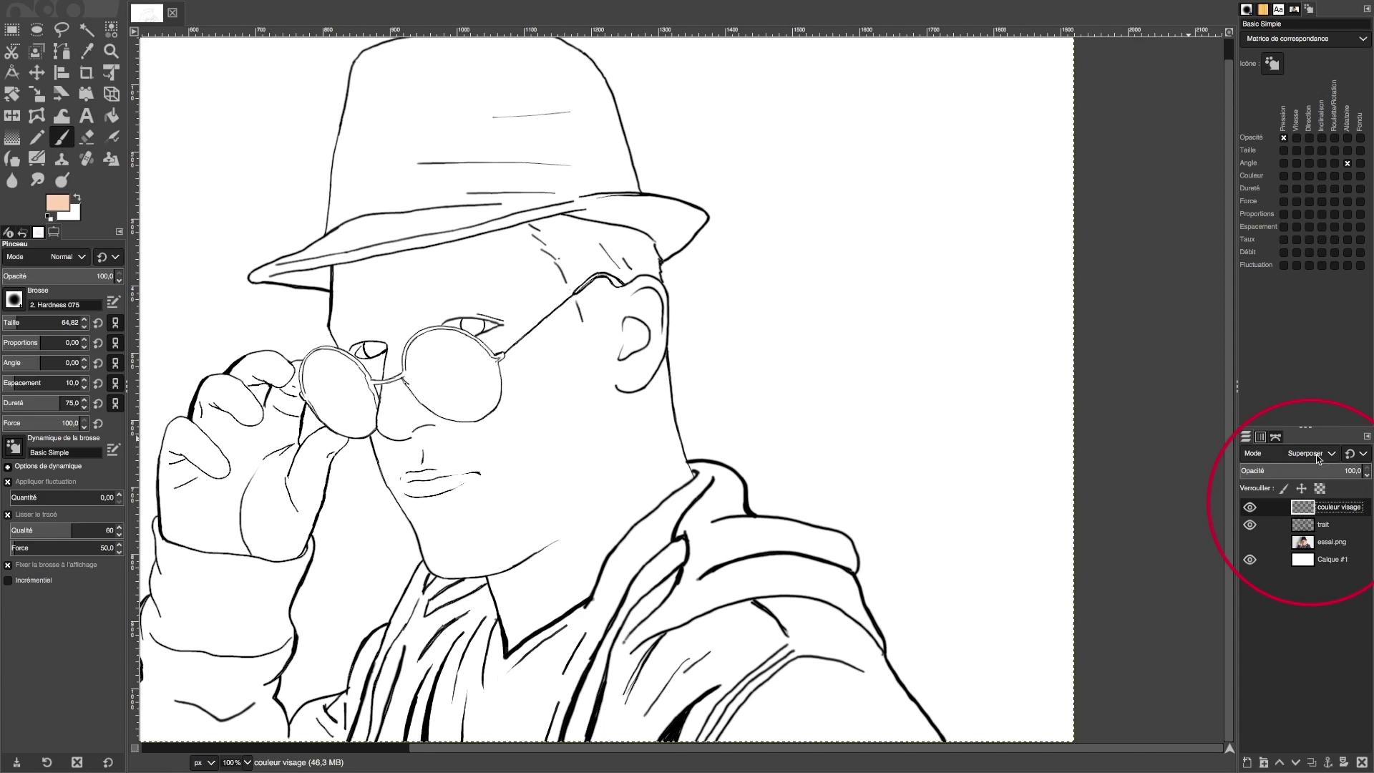
{"action": "left_click_drag", "start_coordinate": [458, 337], "coordinate": [501, 354]}
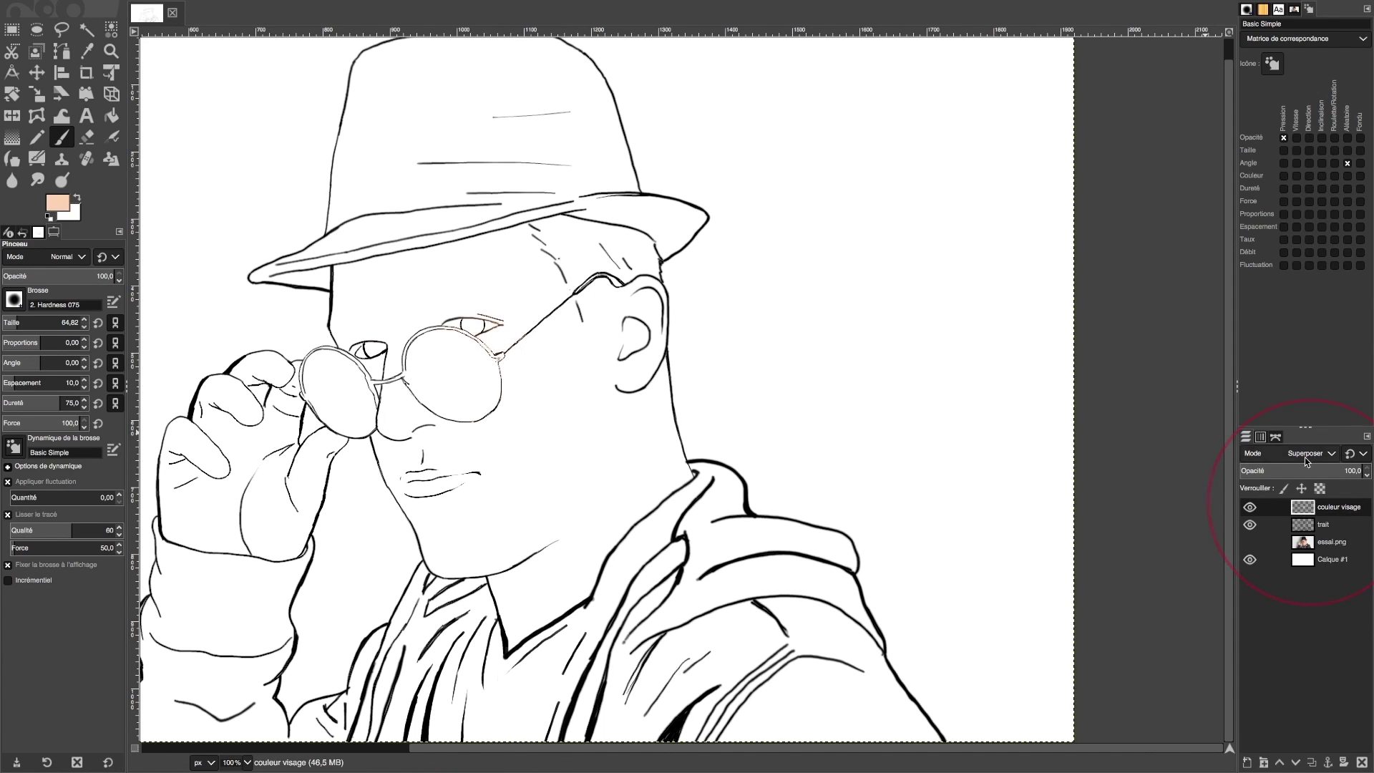
{"action": "left_click", "coordinate": [1307, 455]}
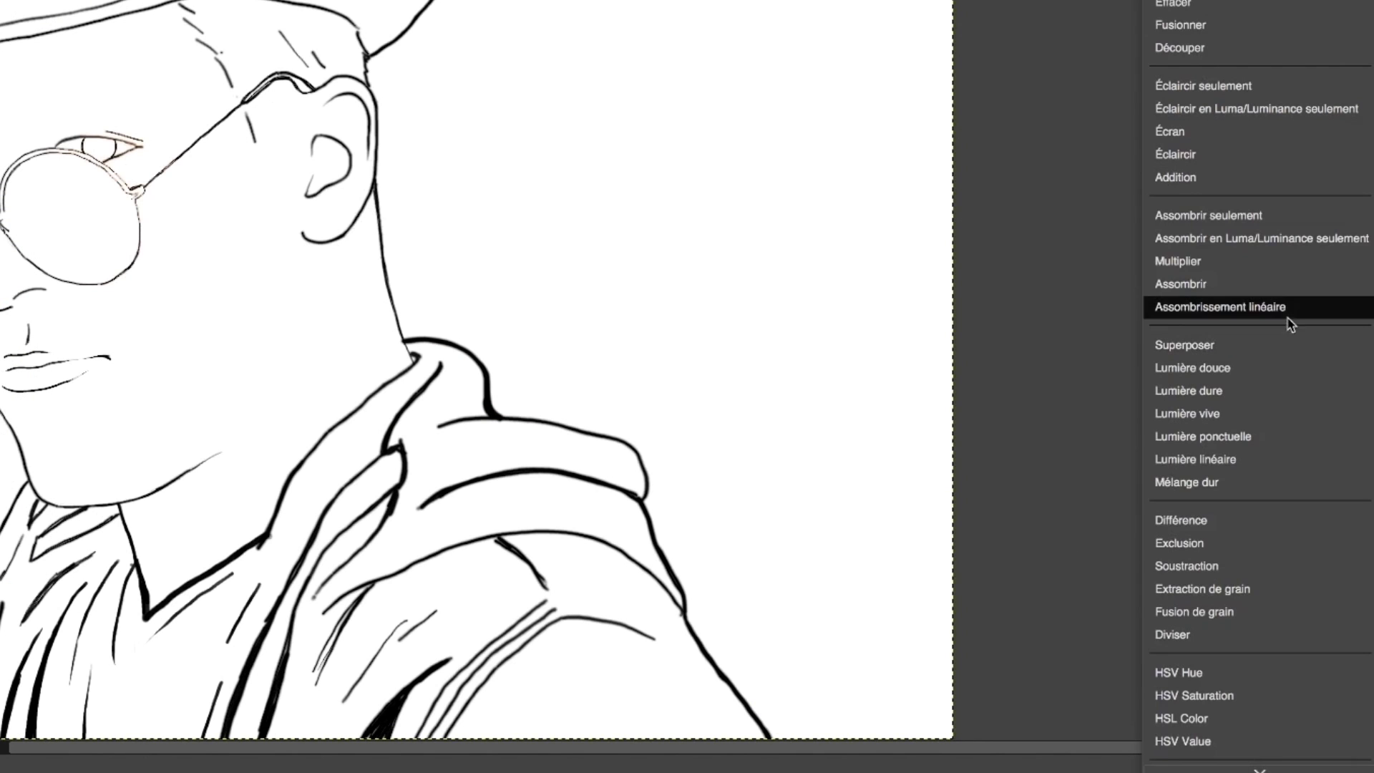
{"action": "left_click", "coordinate": [1235, 266]}
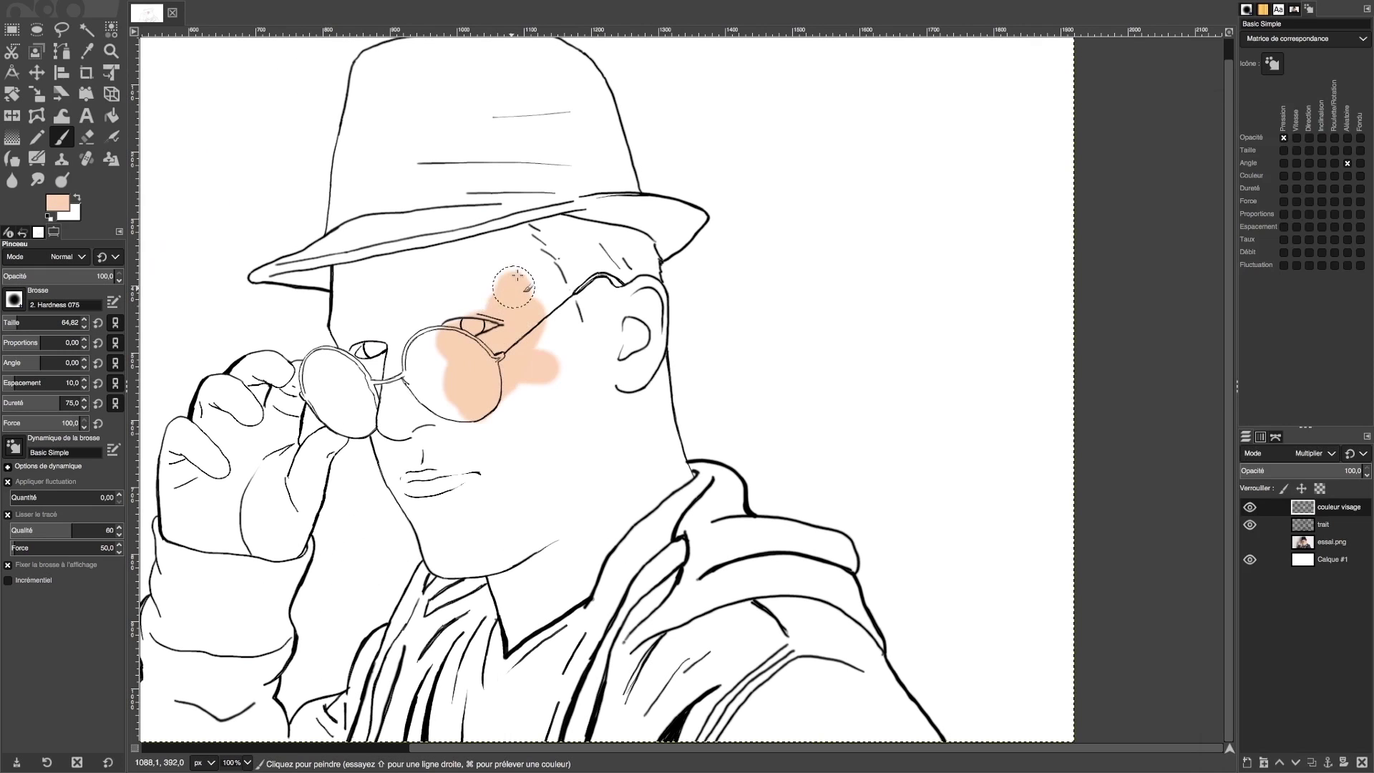
{"action": "mouse_move", "coordinate": [516, 275]}
{"action": "left_mouse_down"}
{"action": "mouse_move", "coordinate": [335, 293]}
{"action": "mouse_move", "coordinate": [491, 272]}
{"action": "mouse_move", "coordinate": [636, 314]}
{"action": "mouse_move", "coordinate": [499, 562]}
{"action": "mouse_move", "coordinate": [422, 510]}
{"action": "mouse_move", "coordinate": [585, 418]}
{"action": "left_mouse_up"}
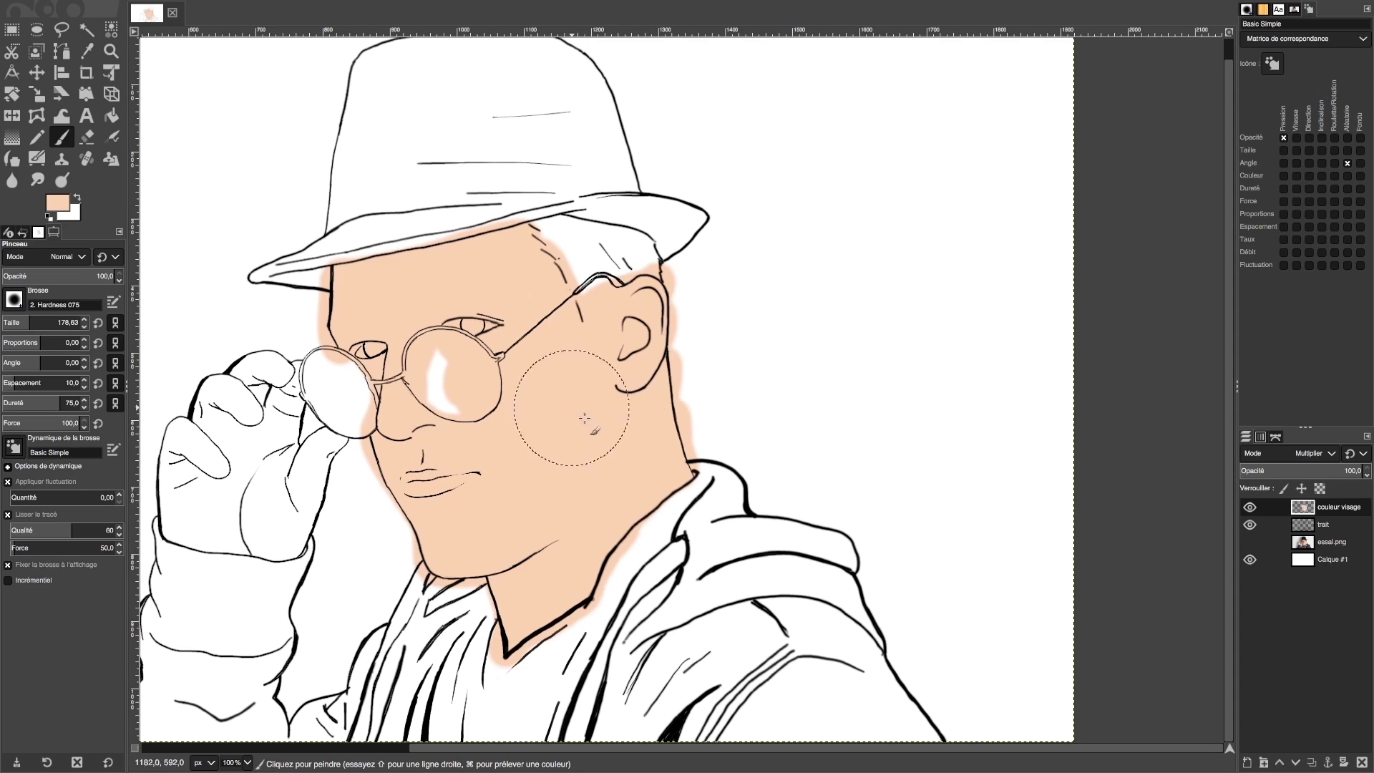
Erase stray skin colour along the right jaw and beside the neck with an enlarged eraser
{"action": "scroll", "coordinate": [504, 421], "scroll_direction": "down", "scroll_amount": 3}
{"action": "scroll", "coordinate": [504, 421], "scroll_direction": "up", "scroll_amount": 3}
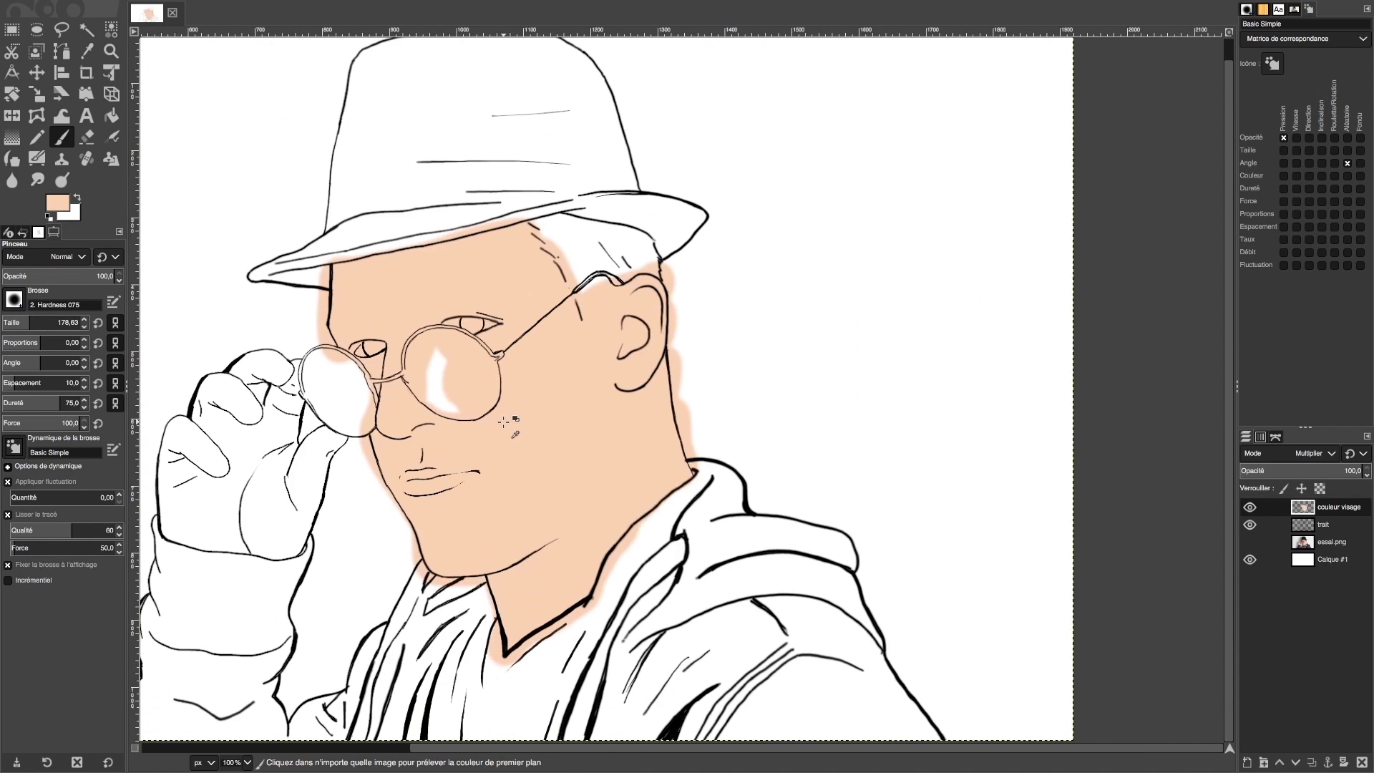
{"action": "scroll", "coordinate": [504, 421], "scroll_direction": "up", "scroll_amount": 1}
{"action": "key", "text": "shift+e"}
{"action": "left_click_drag", "start_coordinate": [927, 437], "coordinate": [919, 395]}
{"action": "left_click_drag", "start_coordinate": [19, 326], "coordinate": [7, 324]}
{"action": "left_click_drag", "start_coordinate": [921, 391], "coordinate": [906, 386]}
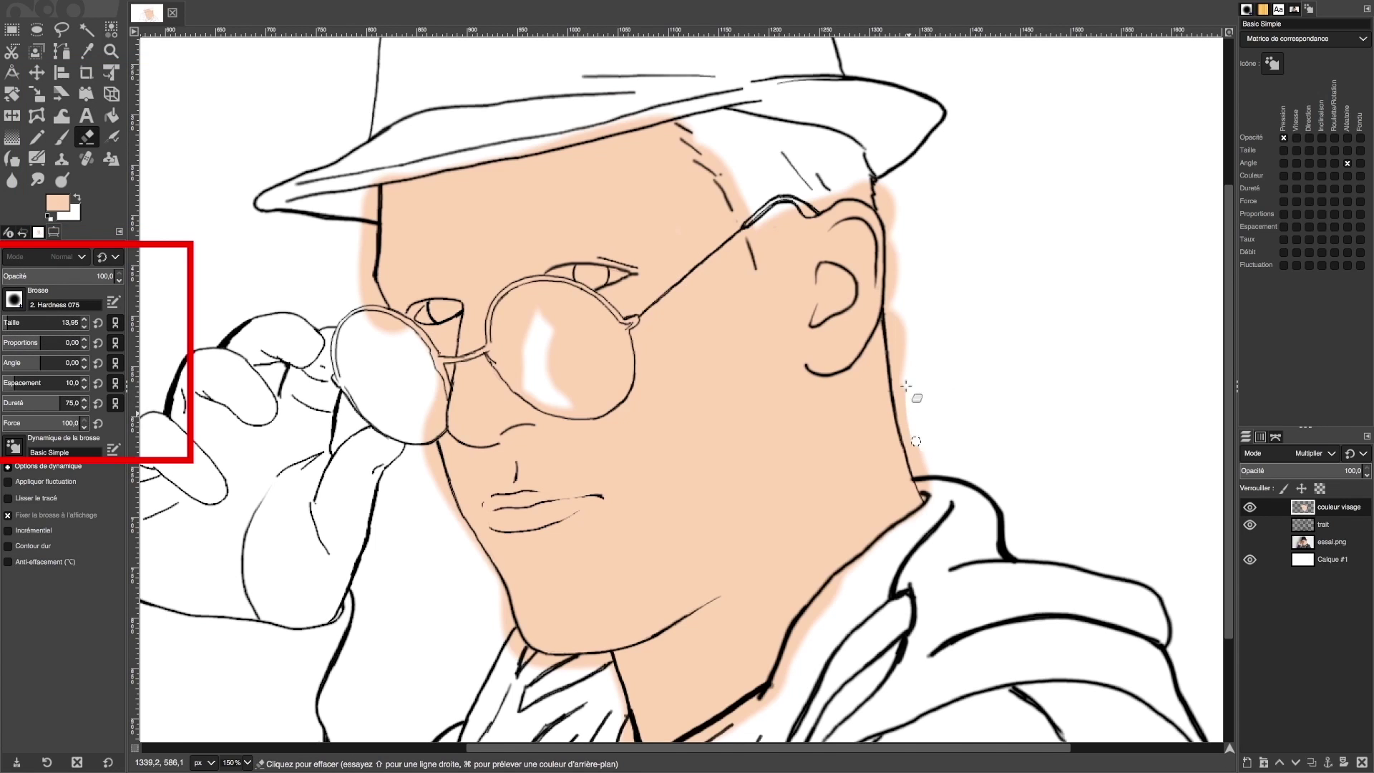
{"action": "left_click_drag", "start_coordinate": [914, 466], "coordinate": [934, 492]}
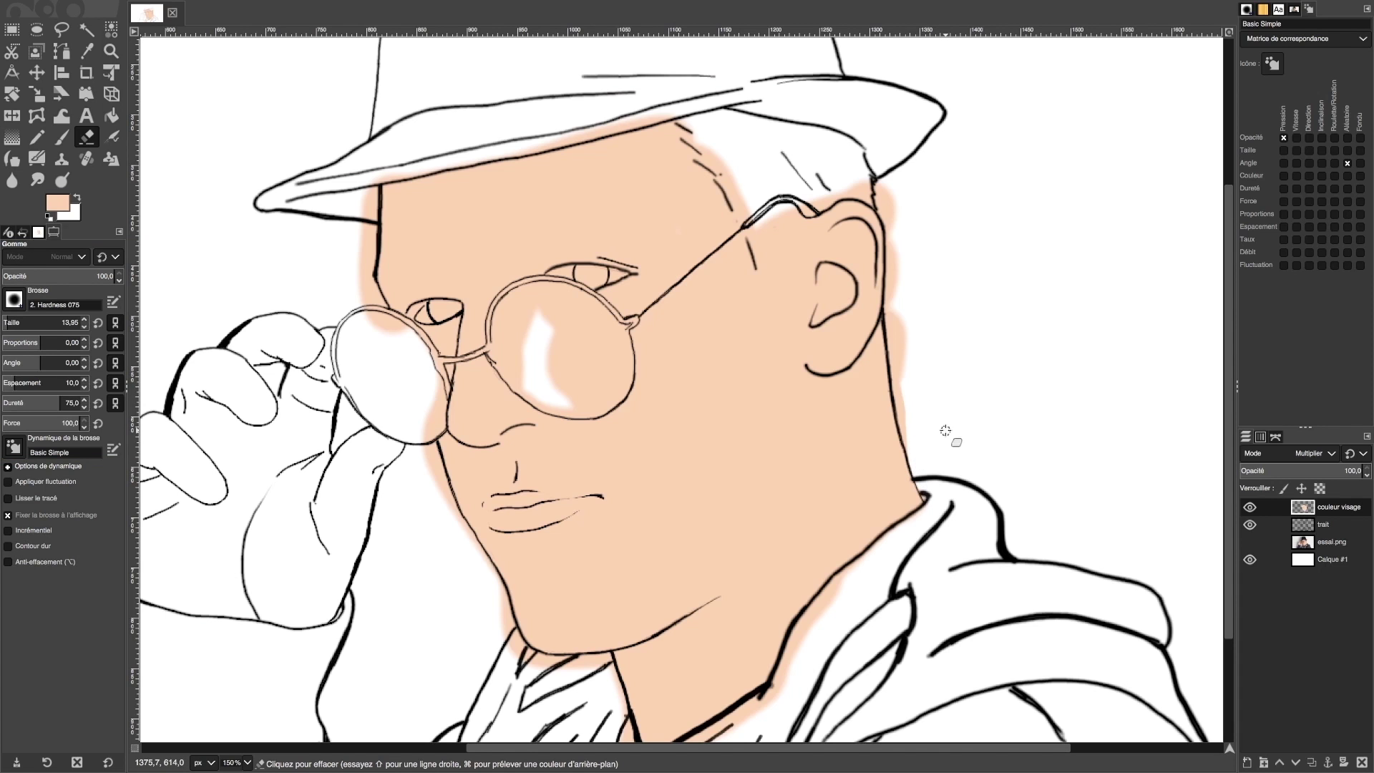
Zoom in and erase the skin-colour fringe along the right side of the neck
{"action": "key", "text": "ctrl"}
{"action": "scroll", "coordinate": [925, 418], "scroll_direction": "up", "scroll_amount": 1}
{"action": "scroll", "coordinate": [925, 419], "scroll_direction": "up", "scroll_amount": 1}
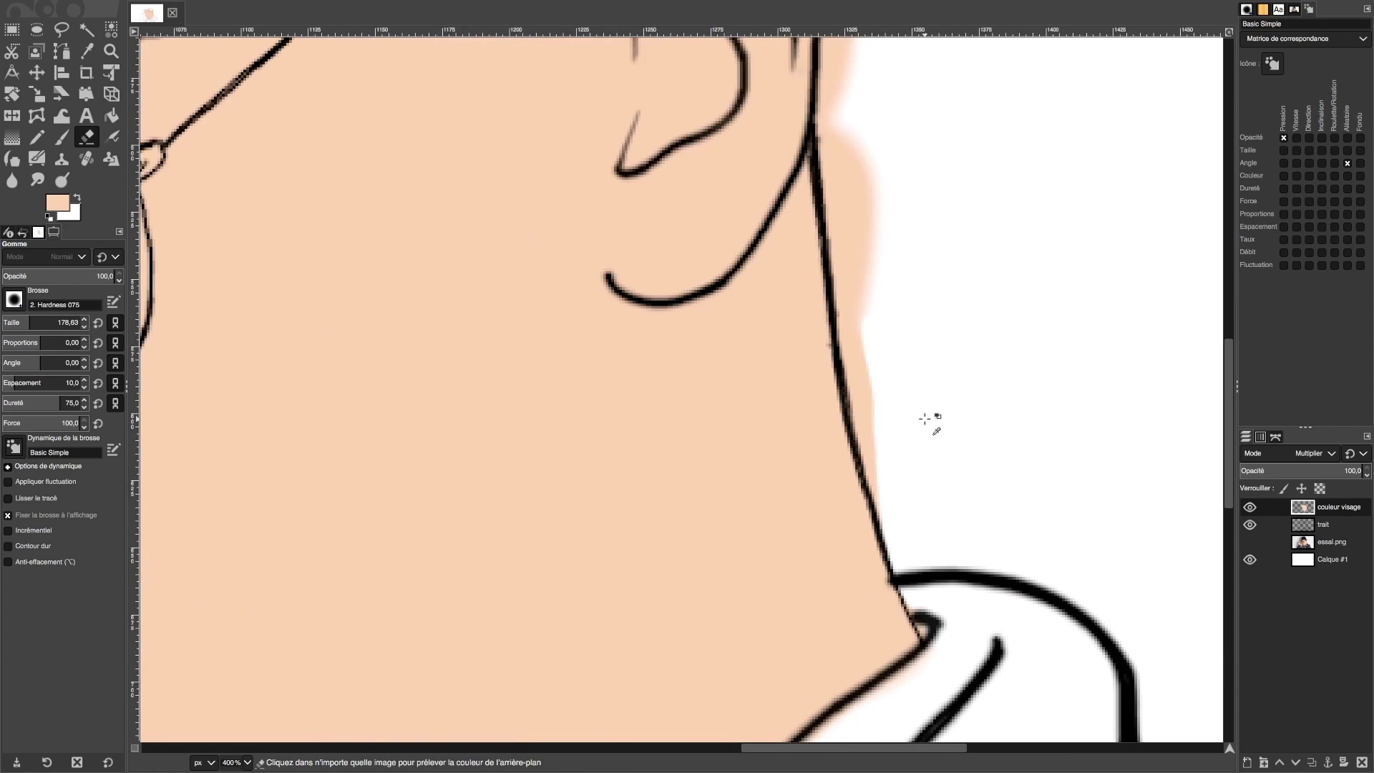
{"action": "scroll", "coordinate": [925, 418], "scroll_direction": "up", "scroll_amount": 1}
{"action": "scroll", "coordinate": [925, 419], "scroll_direction": "up", "scroll_amount": 5}
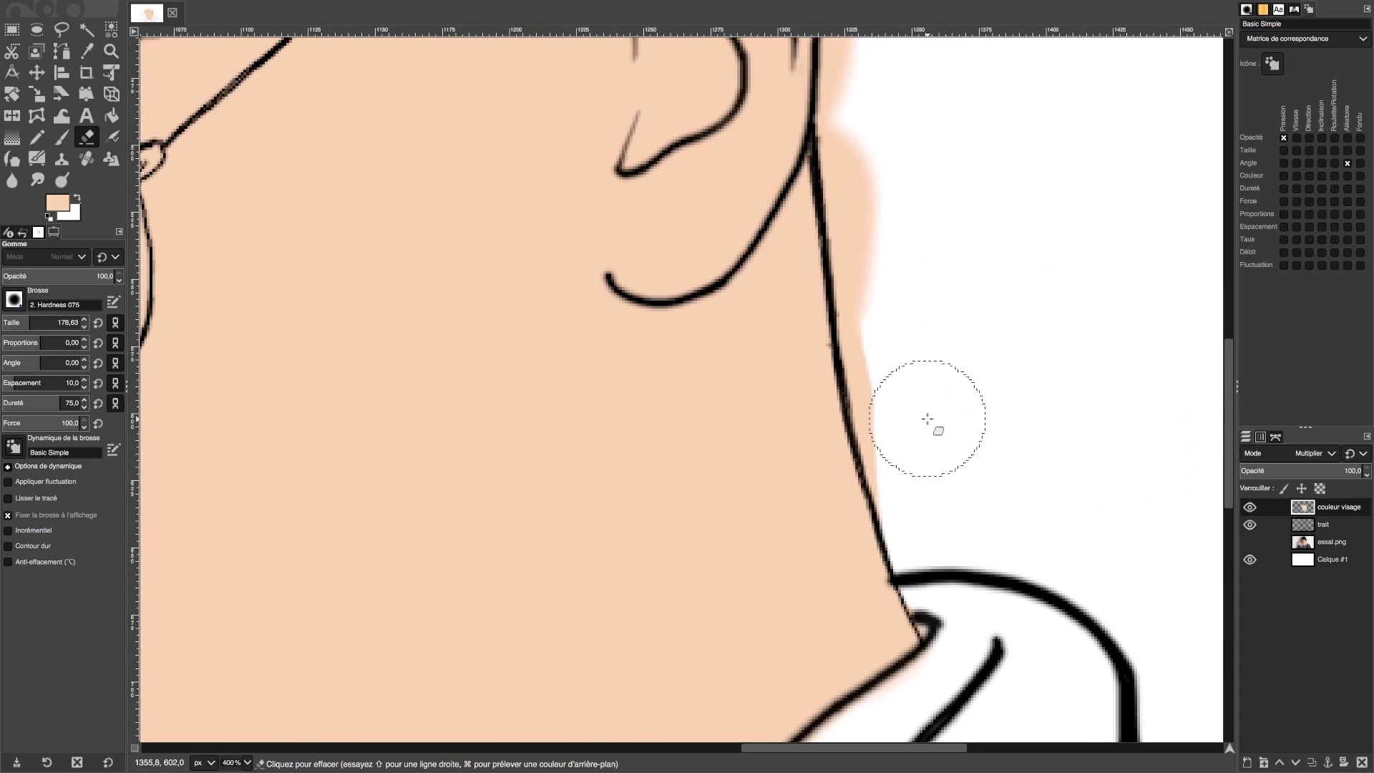
{"action": "key", "text": "bracketleft"}
{"action": "left_click_drag", "start_coordinate": [866, 169], "coordinate": [874, 216]}
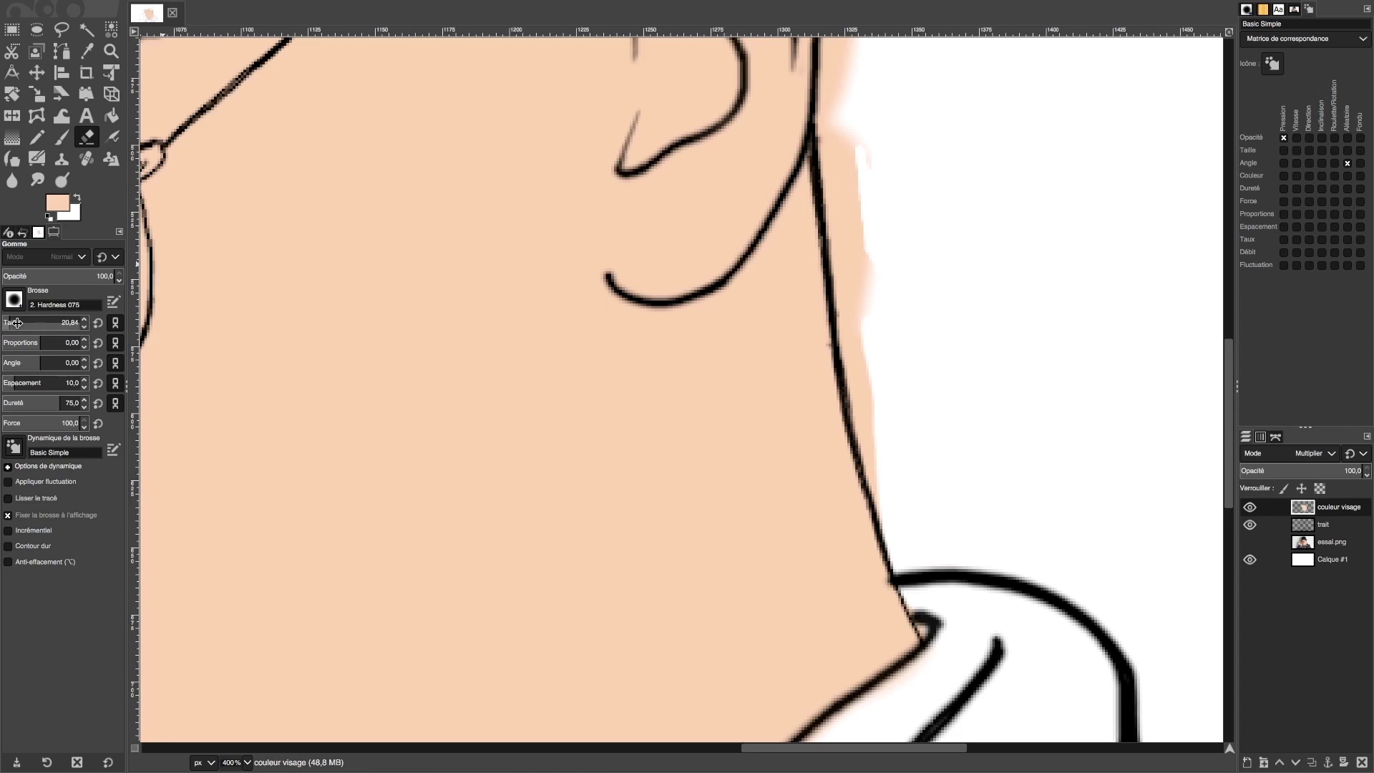
{"action": "left_click_drag", "start_coordinate": [883, 209], "coordinate": [870, 267]}
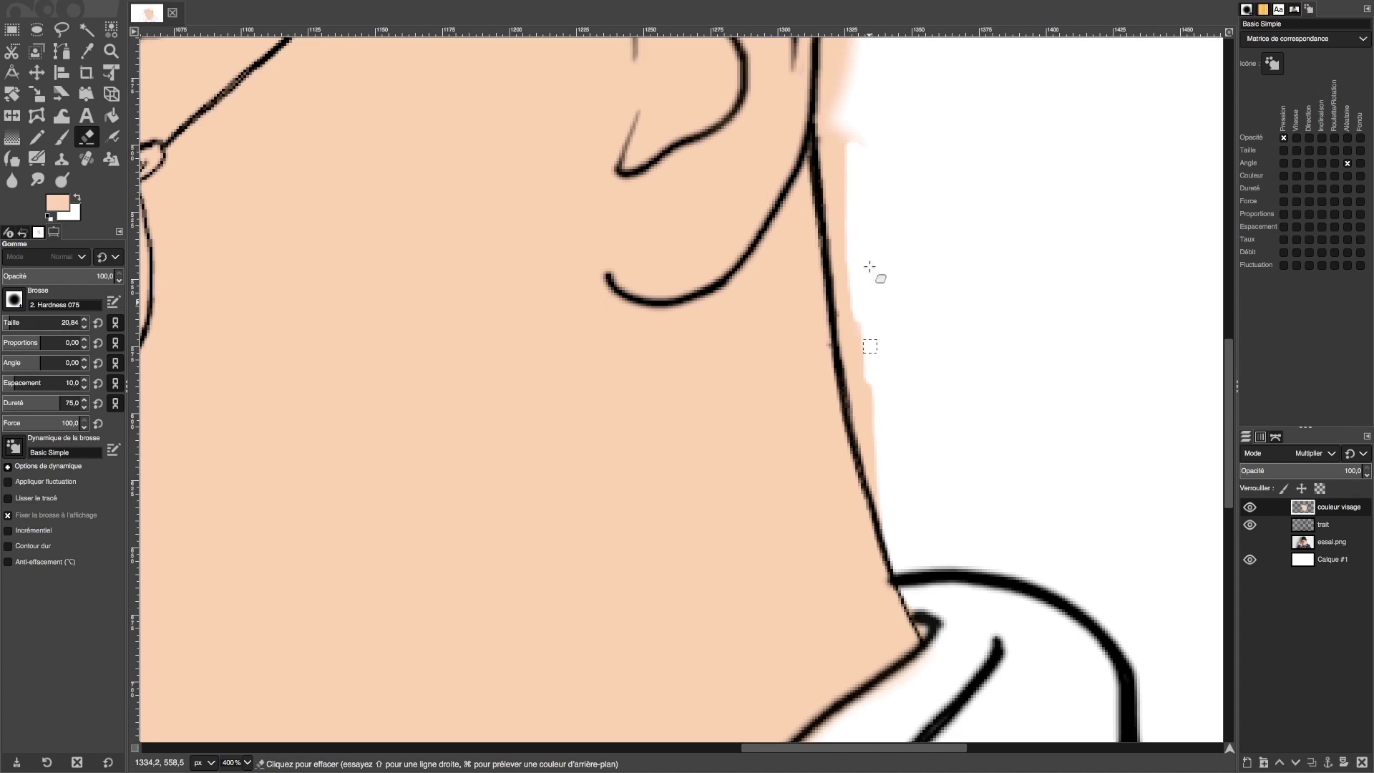
{"action": "mouse_move", "coordinate": [875, 426]}
{"action": "left_mouse_down"}
{"action": "mouse_move", "coordinate": [862, 353]}
{"action": "mouse_move", "coordinate": [853, 394]}
{"action": "left_mouse_up"}
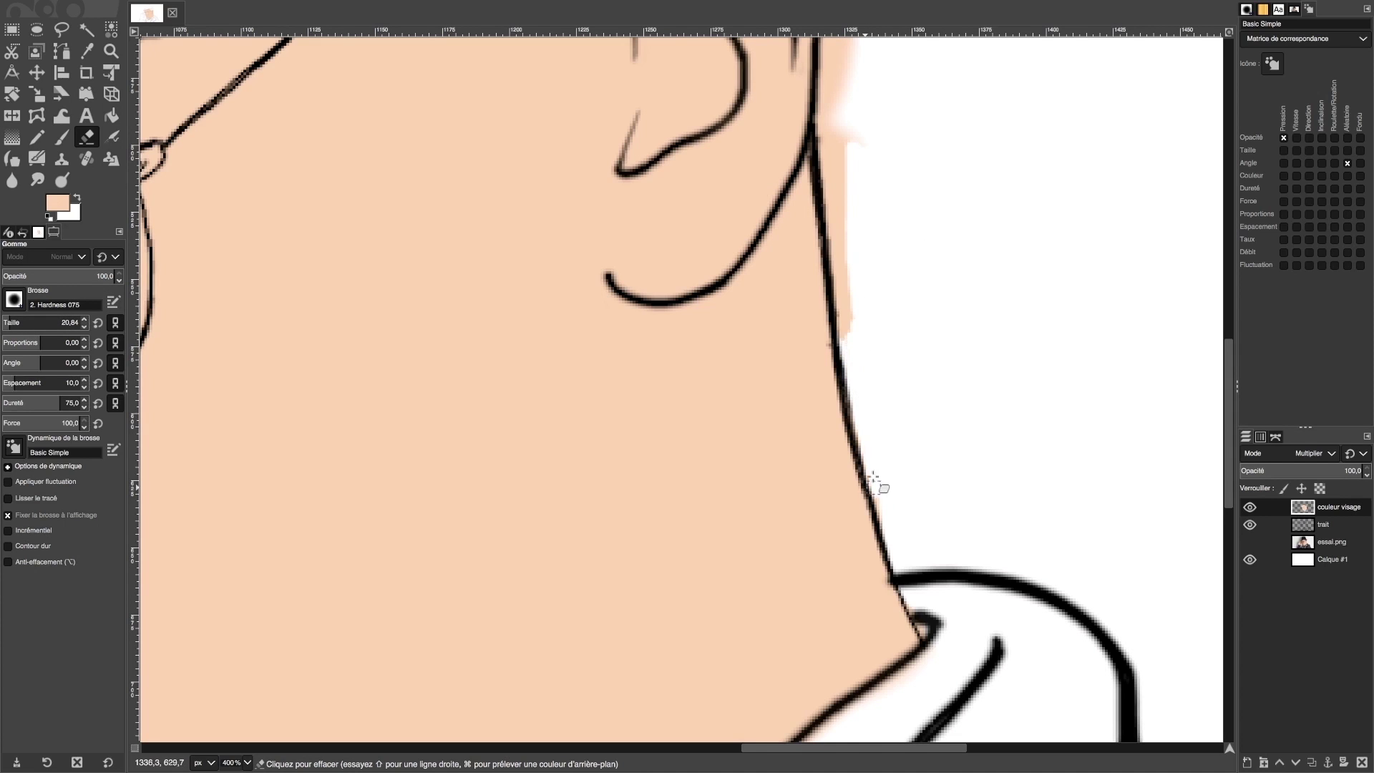
{"action": "scroll", "coordinate": [875, 481], "scroll_direction": "up", "scroll_amount": 5}
{"action": "mouse_move", "coordinate": [854, 294]}
{"action": "left_mouse_down"}
{"action": "mouse_move", "coordinate": [850, 681]}
{"action": "mouse_move", "coordinate": [794, 164]}
{"action": "mouse_move", "coordinate": [765, 161]}
{"action": "left_mouse_up"}
Erase skin beneath the glasses hinge, then soften edges with a soft brush at about 29 opacity
{"action": "mouse_move", "coordinate": [583, 227]}
{"action": "left_mouse_down"}
{"action": "mouse_move", "coordinate": [506, 300]}
{"action": "mouse_move", "coordinate": [476, 381]}
{"action": "mouse_move", "coordinate": [585, 239]}
{"action": "mouse_move", "coordinate": [488, 282]}
{"action": "left_mouse_up"}
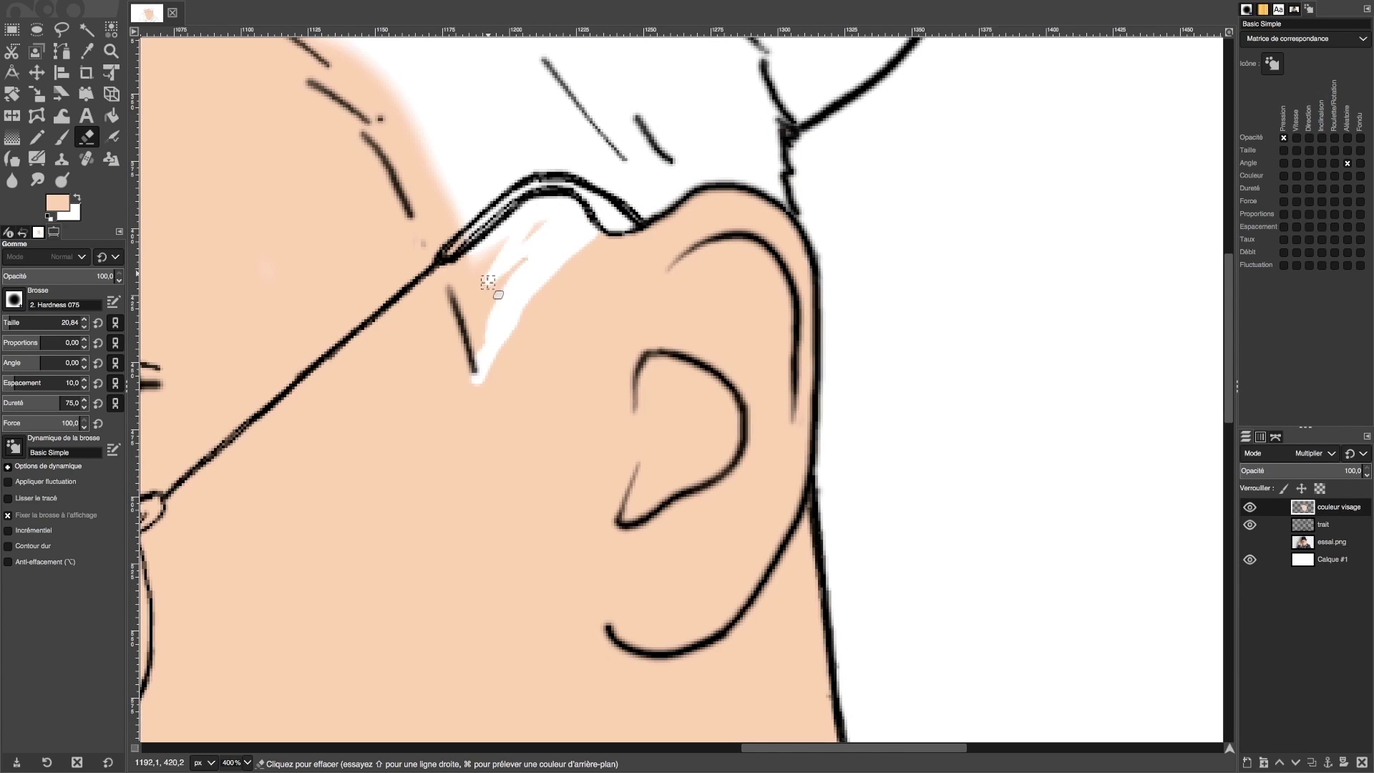
{"action": "mouse_move", "coordinate": [501, 233]}
{"action": "left_mouse_down"}
{"action": "mouse_move", "coordinate": [485, 300]}
{"action": "mouse_move", "coordinate": [467, 305]}
{"action": "left_mouse_up"}
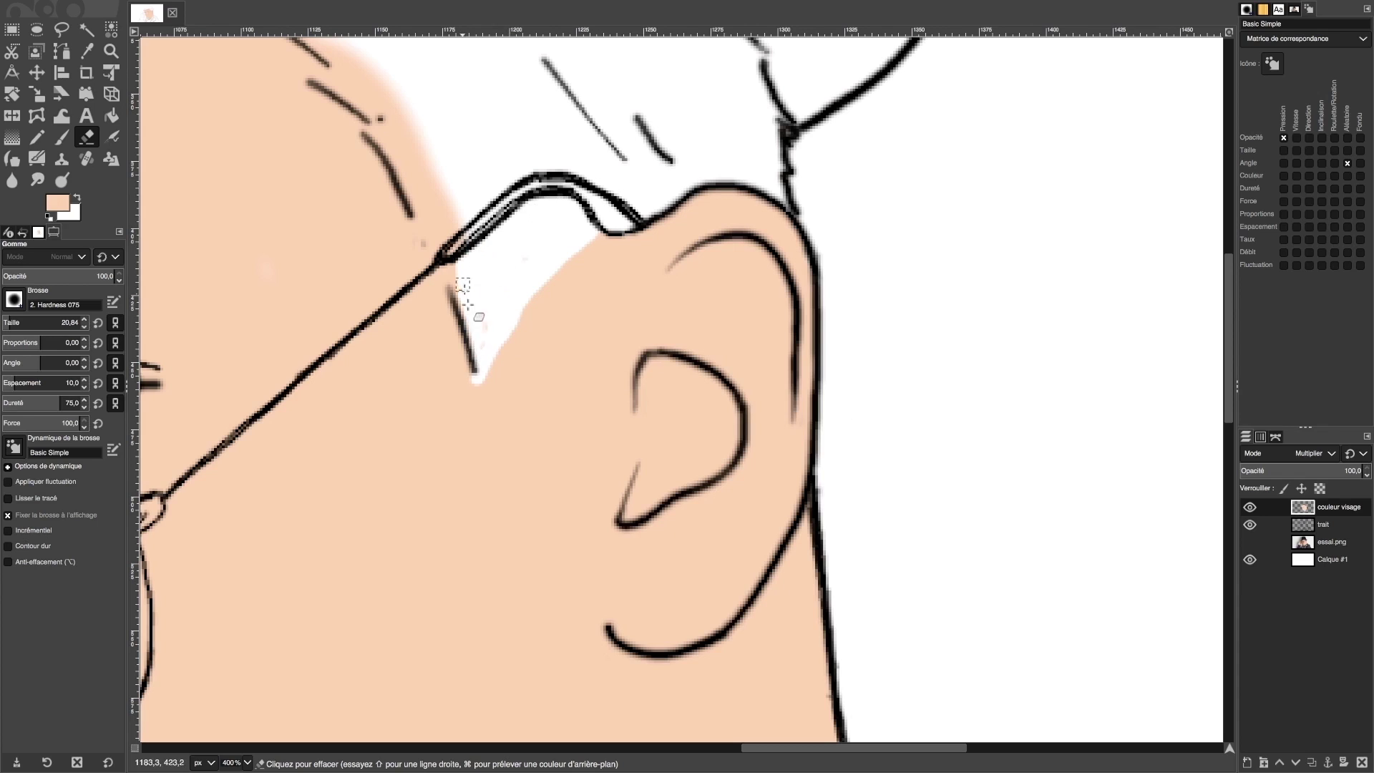
{"action": "left_click", "coordinate": [14, 299]}
{"action": "left_click", "coordinate": [15, 344]}
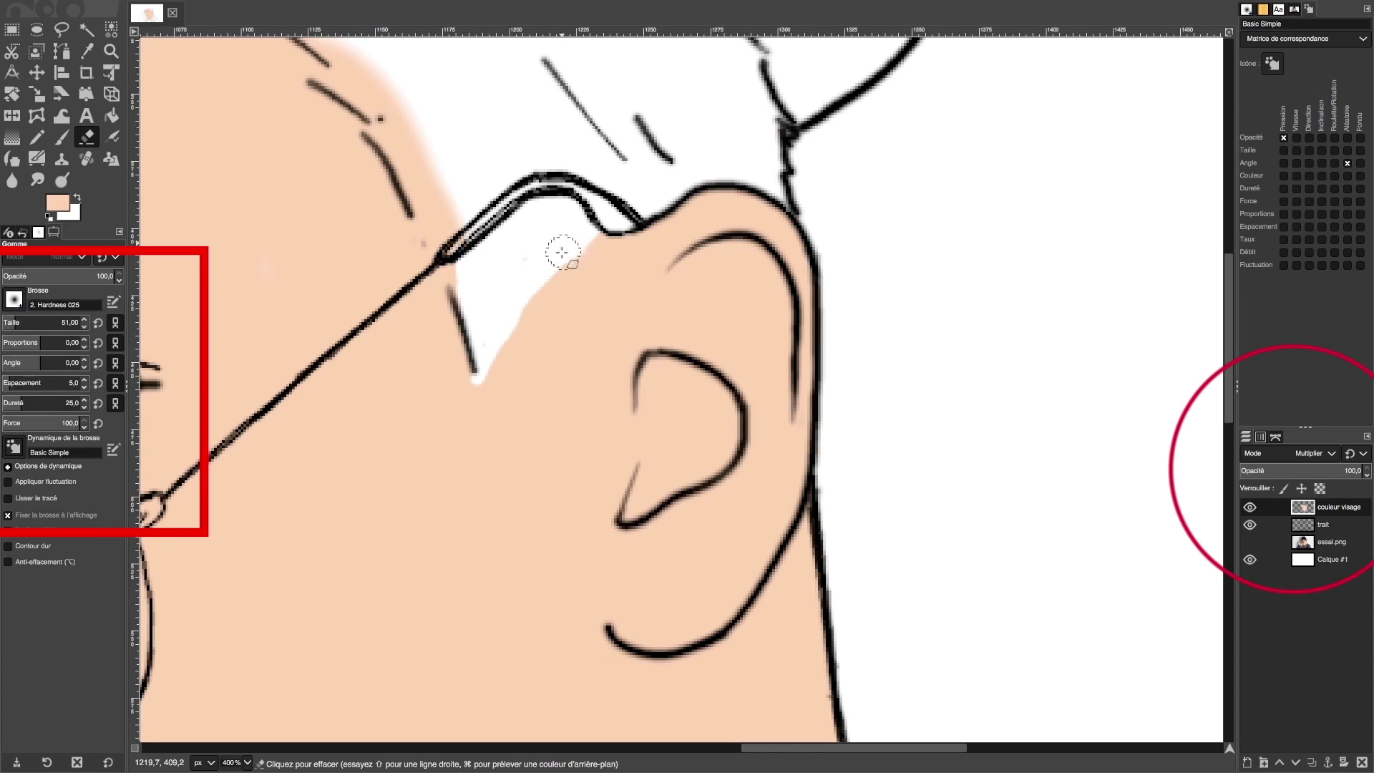
{"action": "left_click_drag", "start_coordinate": [562, 251], "coordinate": [612, 215]}
{"action": "left_click_drag", "start_coordinate": [86, 276], "coordinate": [36, 276]}
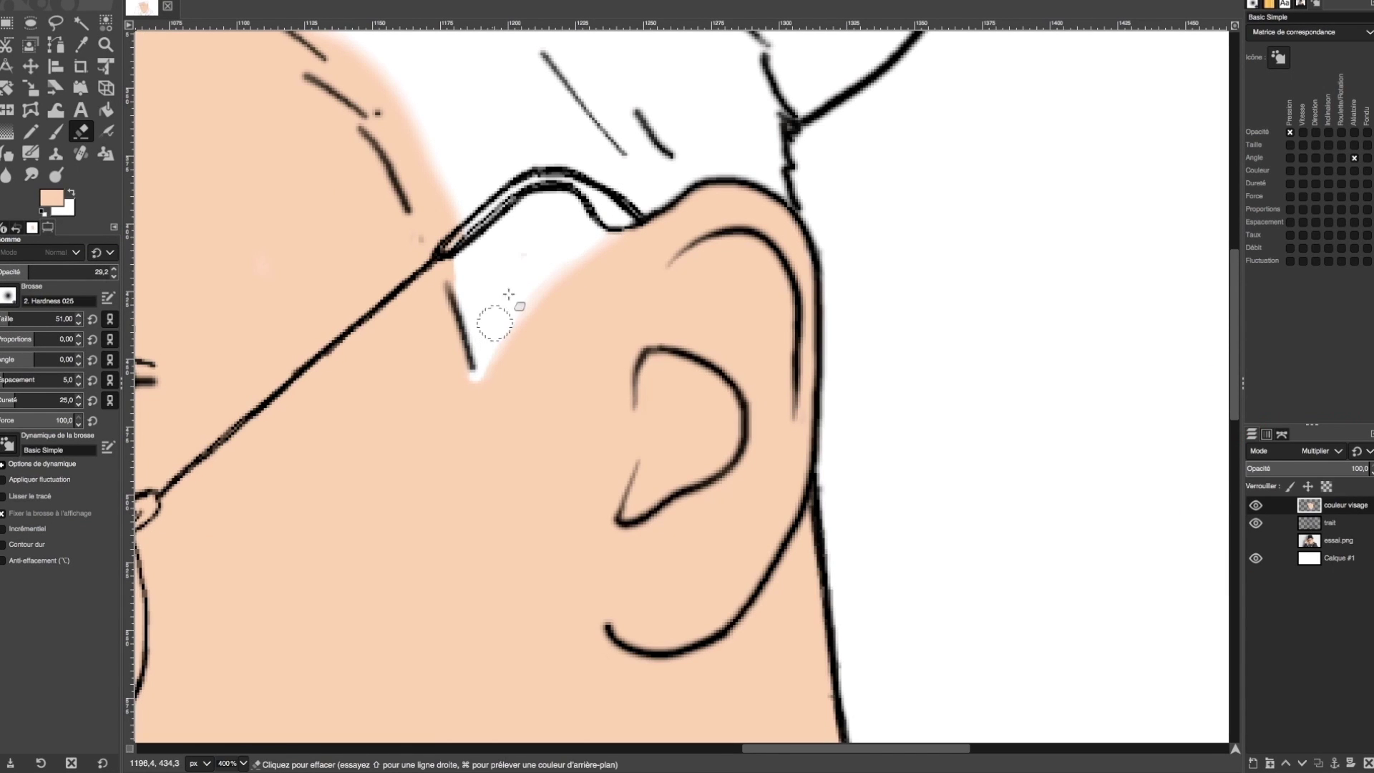
{"action": "left_click_drag", "start_coordinate": [481, 390], "coordinate": [509, 335]}
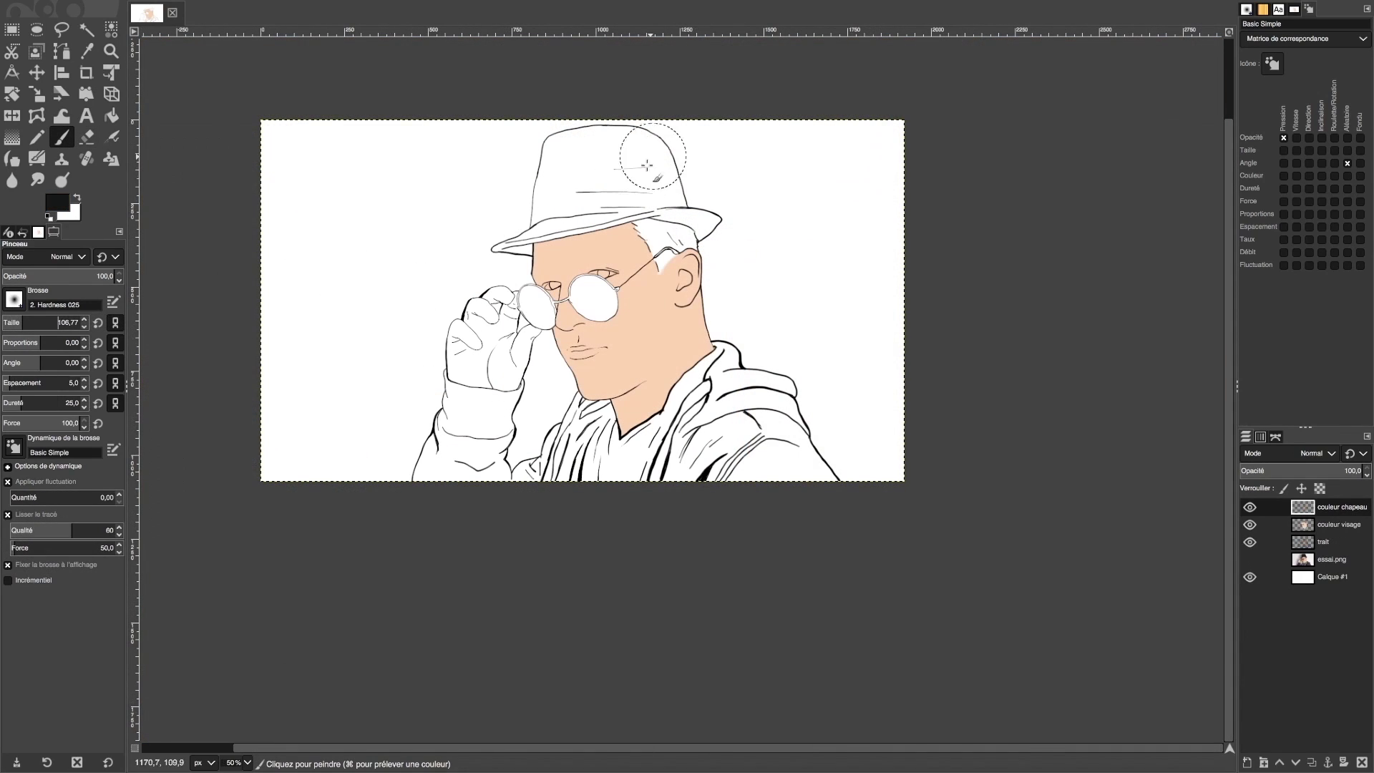
Paint the hat crown black, set the hat layer to Multiply, and repaint it dark grey
{"action": "left_click_drag", "start_coordinate": [591, 175], "coordinate": [644, 187]}
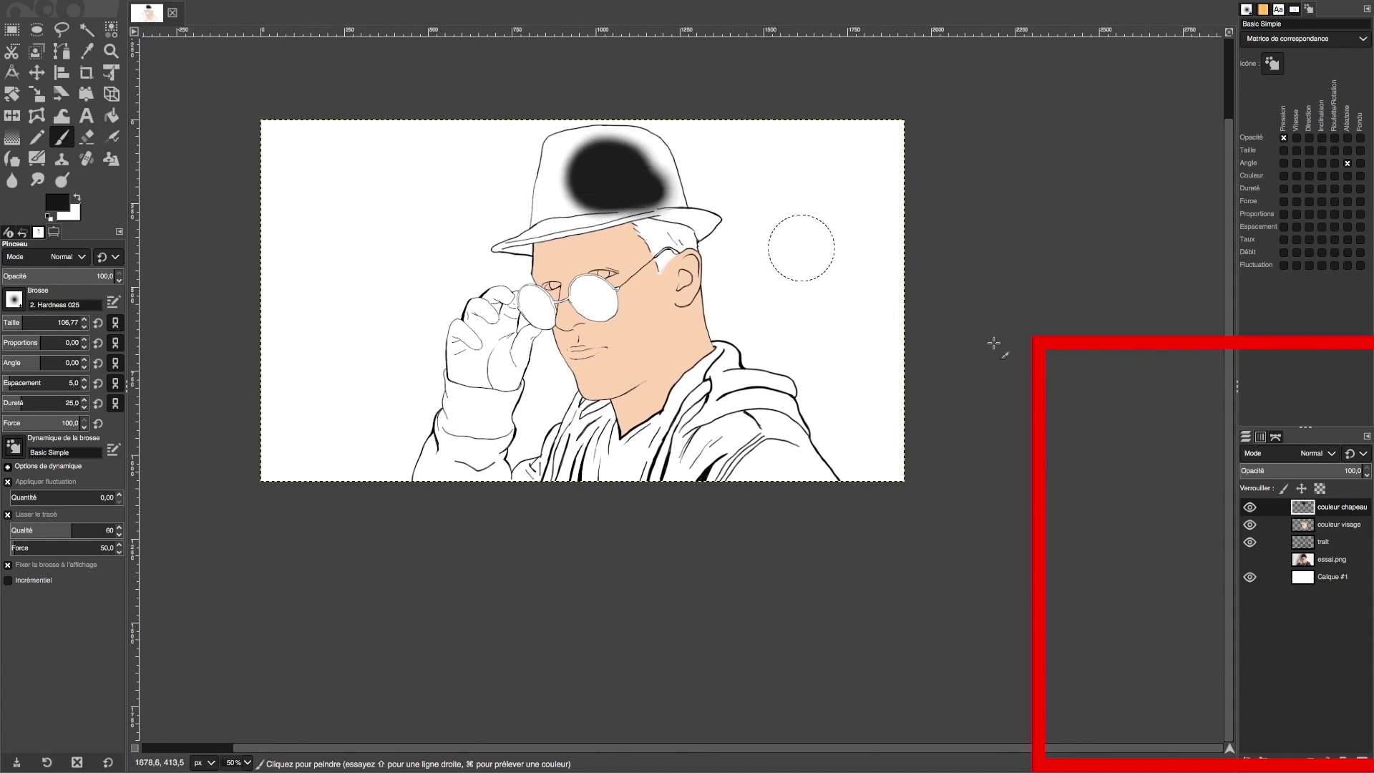
{"action": "left_click", "coordinate": [1313, 458]}
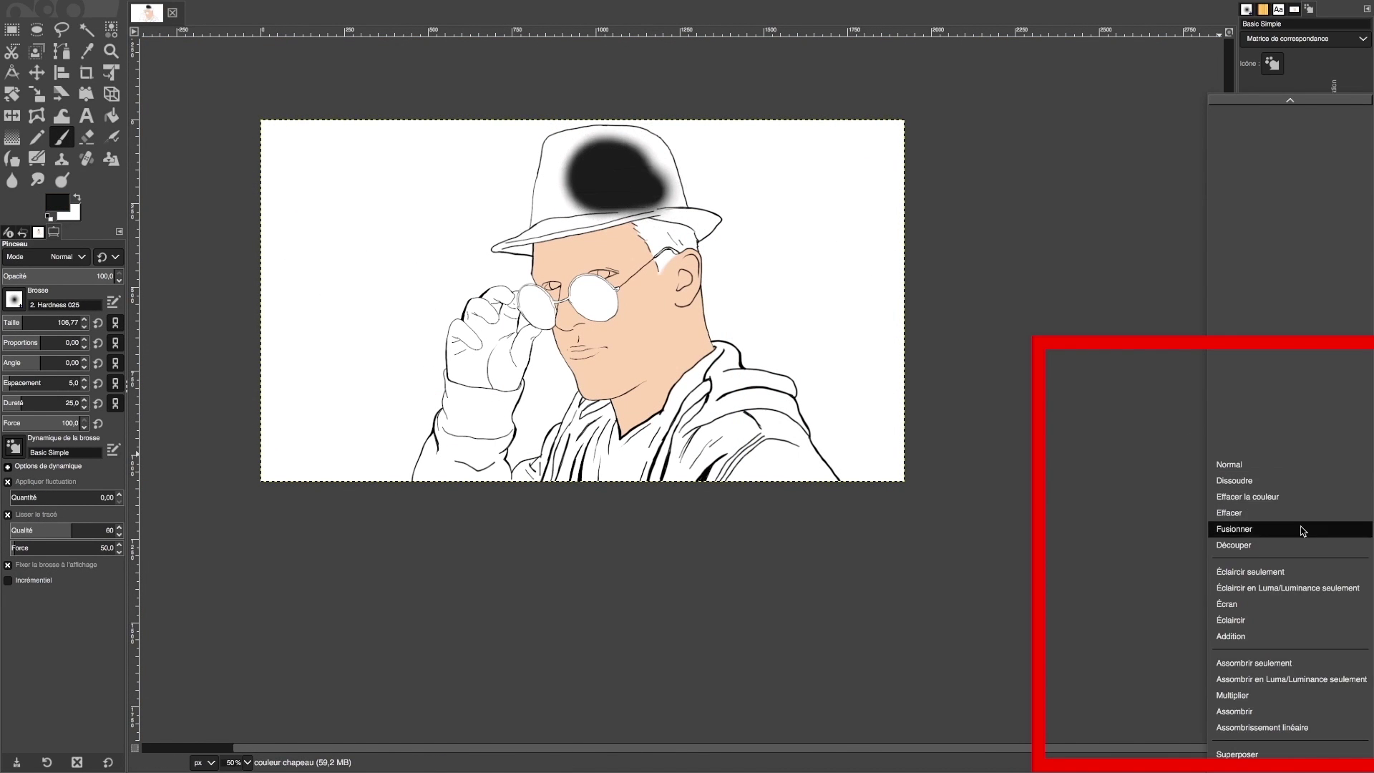
{"action": "left_click", "coordinate": [1263, 703]}
{"action": "left_click_drag", "start_coordinate": [575, 178], "coordinate": [558, 201]}
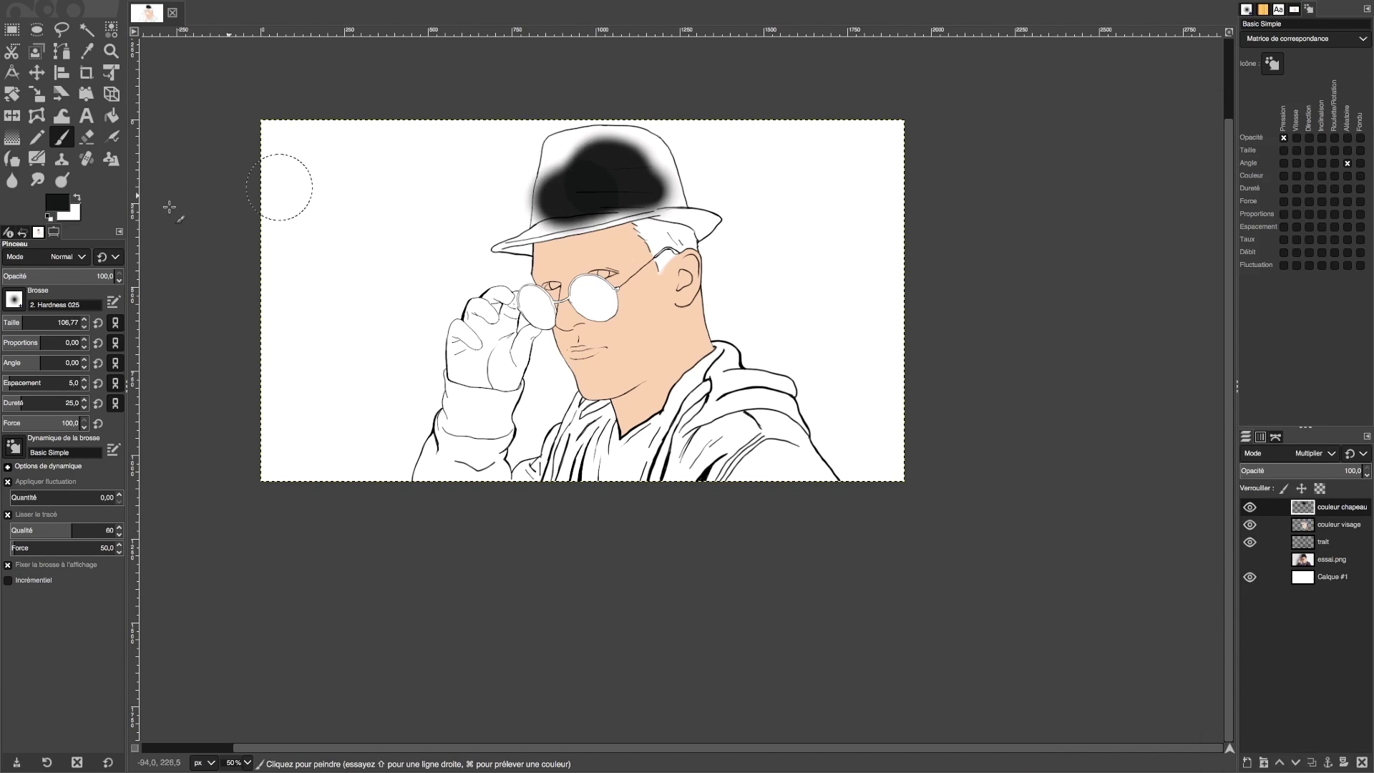
{"action": "left_click", "coordinate": [57, 203]}
{"action": "left_click", "coordinate": [18, 167]}
{"action": "left_click", "coordinate": [237, 238]}
{"action": "mouse_move", "coordinate": [615, 183]}
{"action": "left_mouse_down"}
{"action": "mouse_move", "coordinate": [629, 165]}
{"action": "mouse_move", "coordinate": [583, 175]}
{"action": "mouse_move", "coordinate": [551, 200]}
{"action": "mouse_move", "coordinate": [544, 236]}
{"action": "mouse_move", "coordinate": [508, 247]}
{"action": "mouse_move", "coordinate": [666, 201]}
{"action": "mouse_move", "coordinate": [598, 220]}
{"action": "mouse_move", "coordinate": [709, 222]}
{"action": "mouse_move", "coordinate": [666, 197]}
{"action": "mouse_move", "coordinate": [652, 154]}
{"action": "mouse_move", "coordinate": [602, 136]}
{"action": "mouse_move", "coordinate": [530, 169]}
{"action": "mouse_move", "coordinate": [547, 203]}
{"action": "left_mouse_up"}
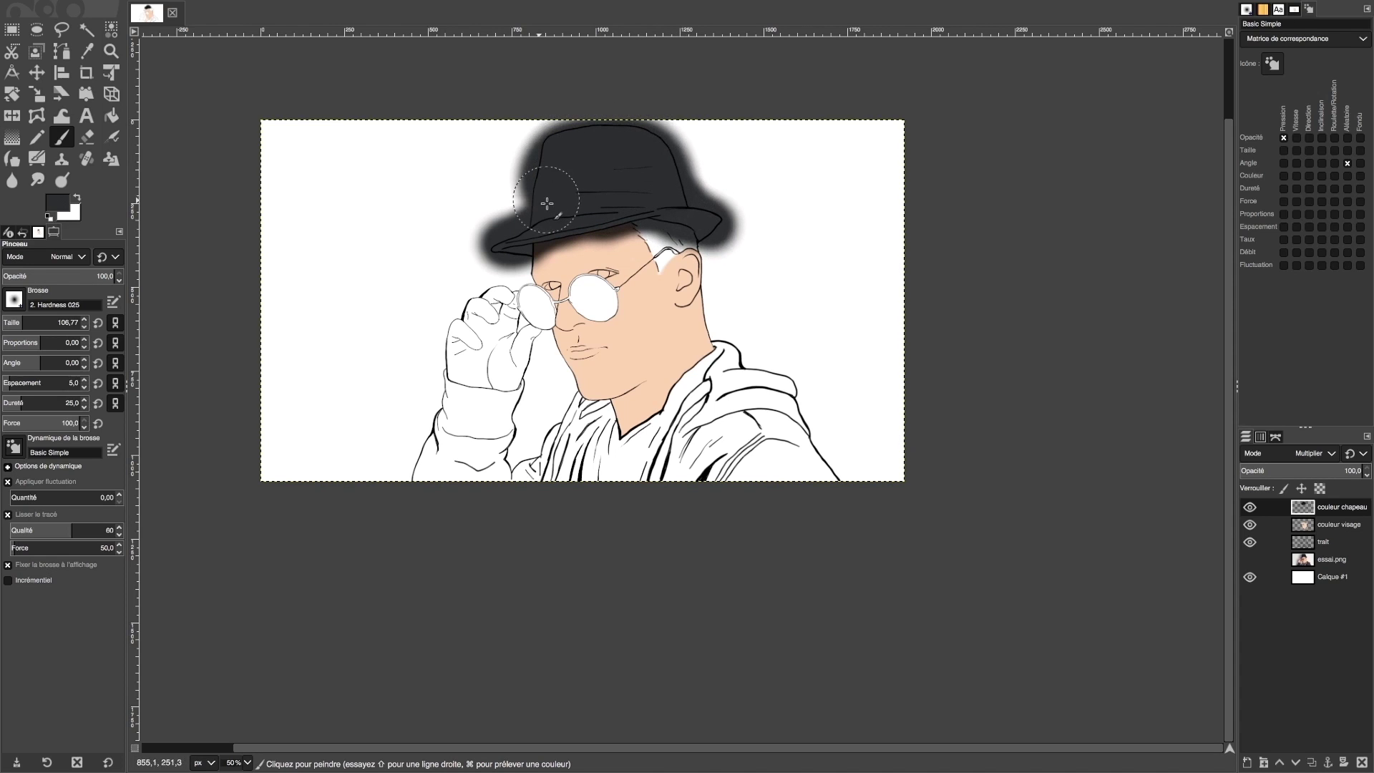
Repaint the hat near-black from crown to left brim, then zoom in on it
{"action": "left_click", "coordinate": [59, 204]}
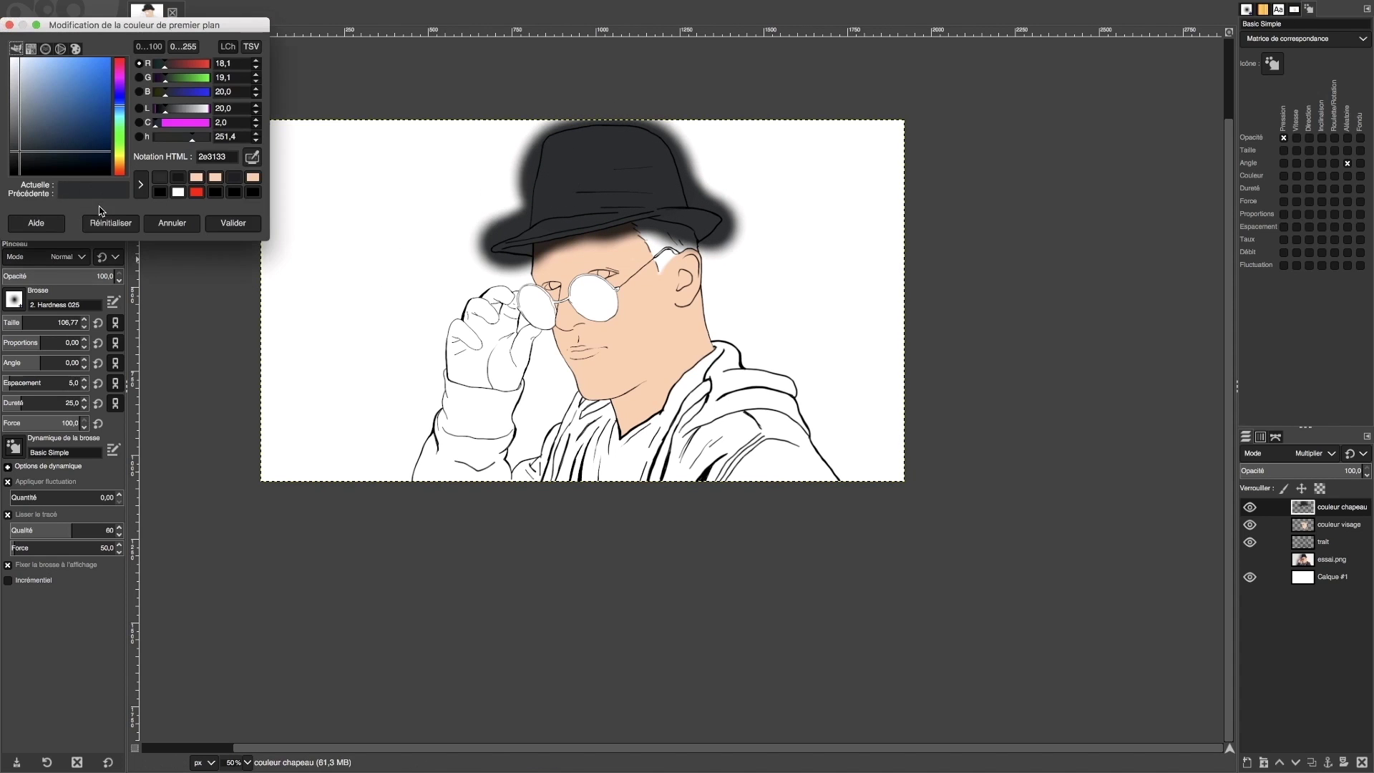
{"action": "left_click", "coordinate": [21, 160]}
{"action": "left_click", "coordinate": [224, 224]}
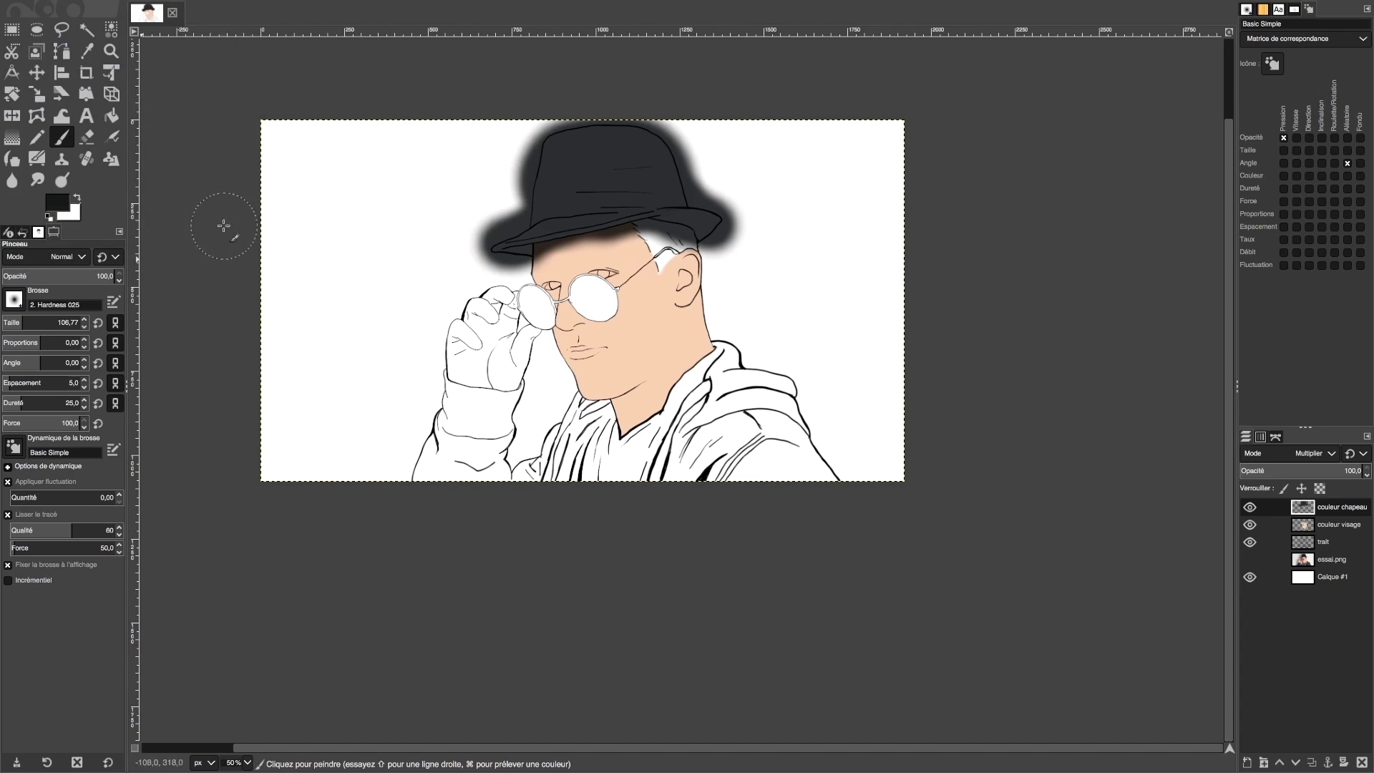
{"action": "mouse_move", "coordinate": [603, 175]}
{"action": "left_mouse_down"}
{"action": "mouse_move", "coordinate": [525, 244]}
{"action": "mouse_move", "coordinate": [685, 218]}
{"action": "mouse_move", "coordinate": [655, 157]}
{"action": "mouse_move", "coordinate": [604, 189]}
{"action": "left_mouse_up"}
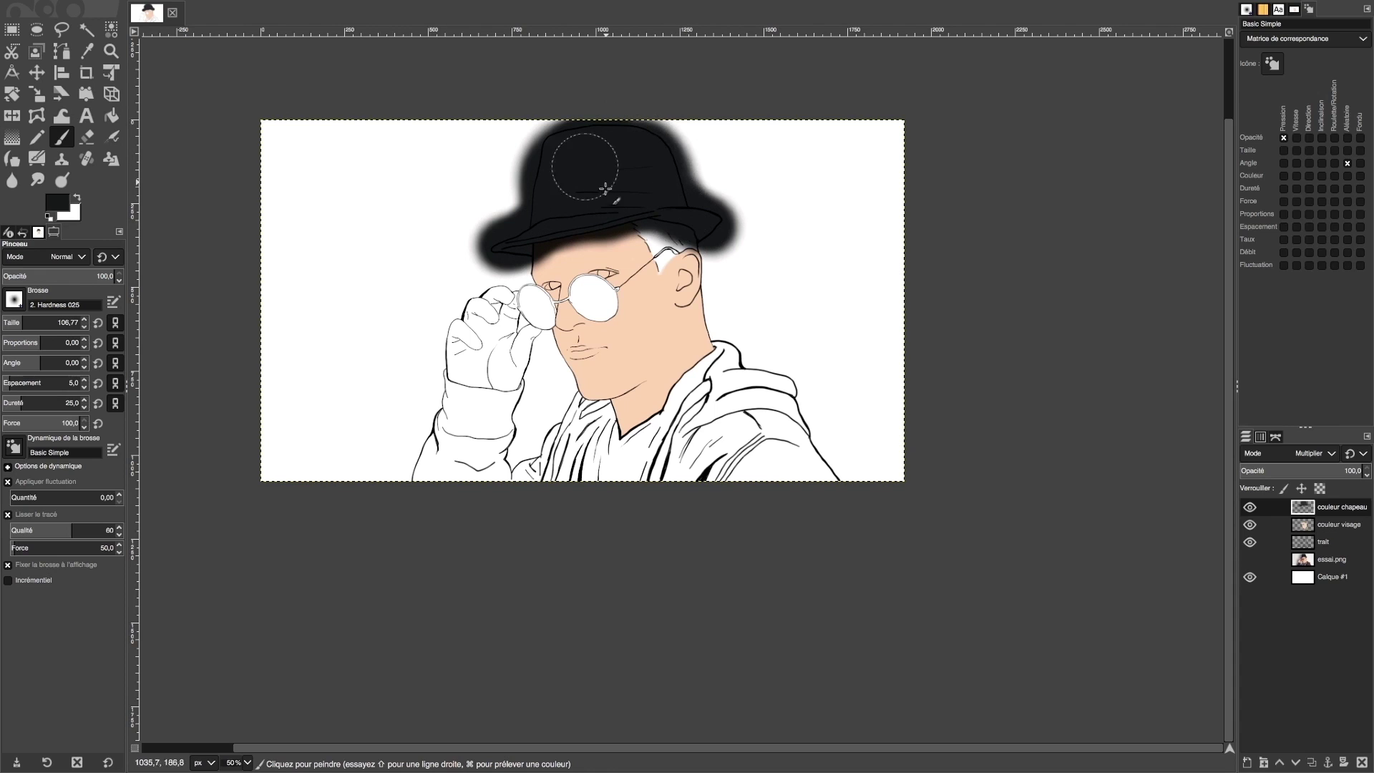
{"action": "key", "text": "ctrl"}
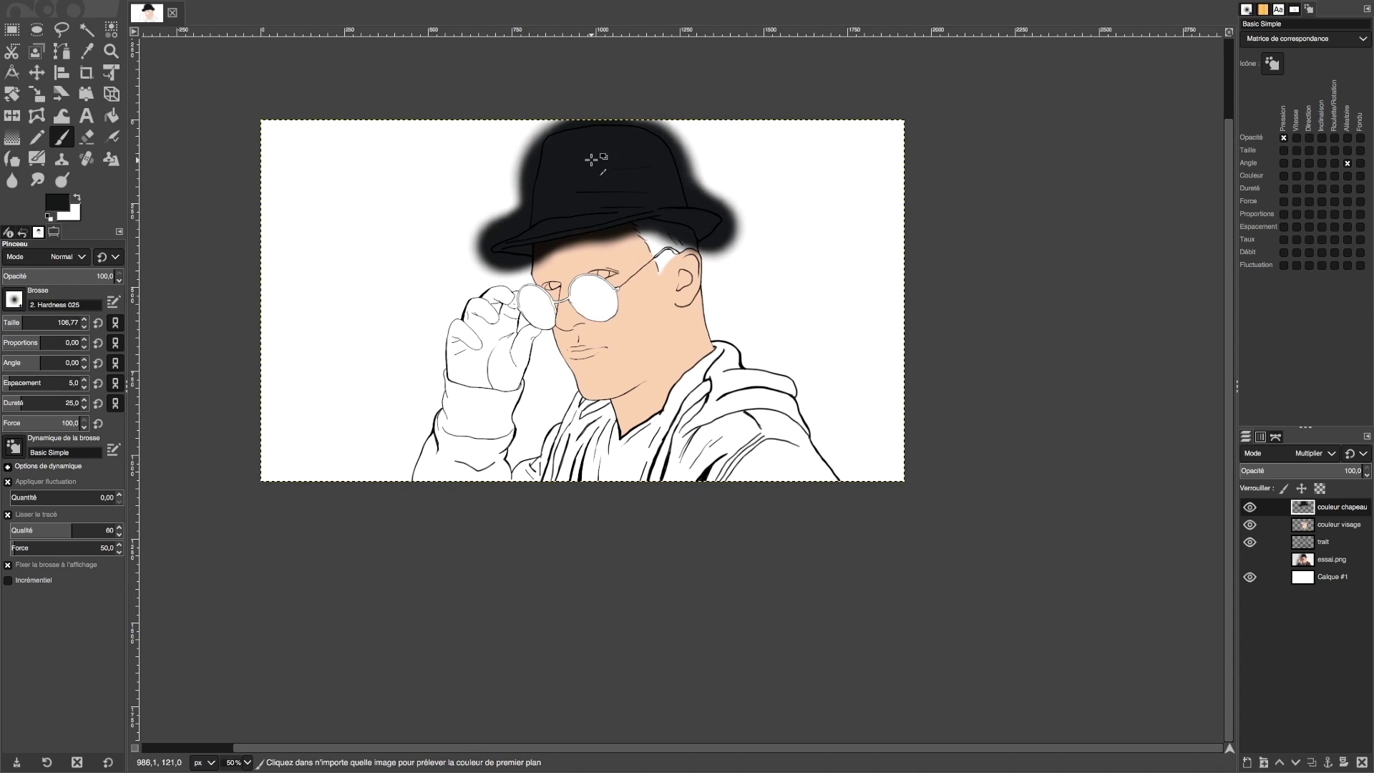
{"action": "scroll", "coordinate": [591, 159], "scroll_direction": "up", "scroll_amount": 2, "text": "ctrl"}
{"action": "scroll", "coordinate": [591, 159], "scroll_direction": "up", "scroll_amount": 2, "text": "ctrl"}
{"action": "key", "text": "period"}
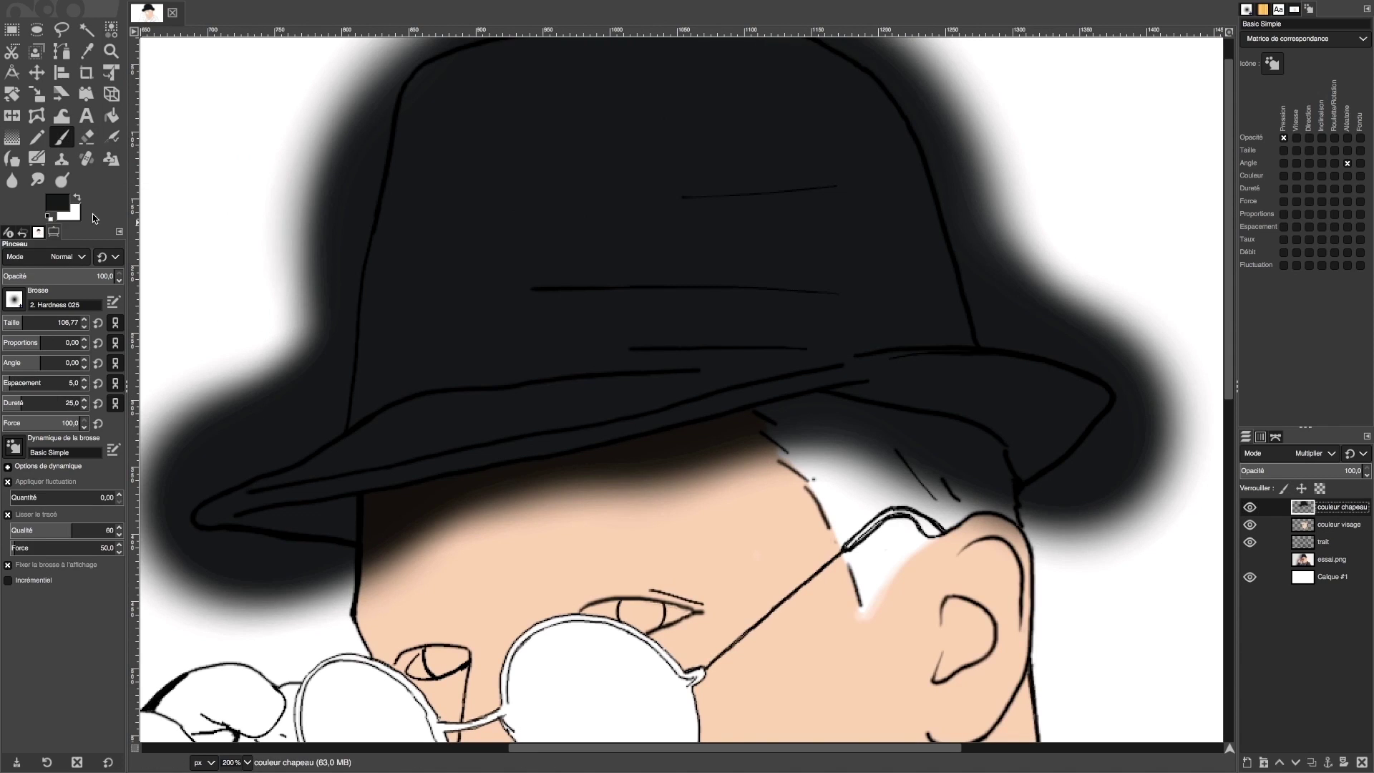
Erase the dark blur left of the hat, under the brim and around the glasses
{"action": "left_click", "coordinate": [87, 136]}
{"action": "left_click_drag", "start_coordinate": [308, 121], "coordinate": [286, 372]}
{"action": "mouse_move", "coordinate": [186, 523]}
{"action": "left_mouse_down"}
{"action": "mouse_move", "coordinate": [373, 530]}
{"action": "mouse_move", "coordinate": [182, 533]}
{"action": "left_mouse_up"}
{"action": "left_click", "coordinate": [7, 323]}
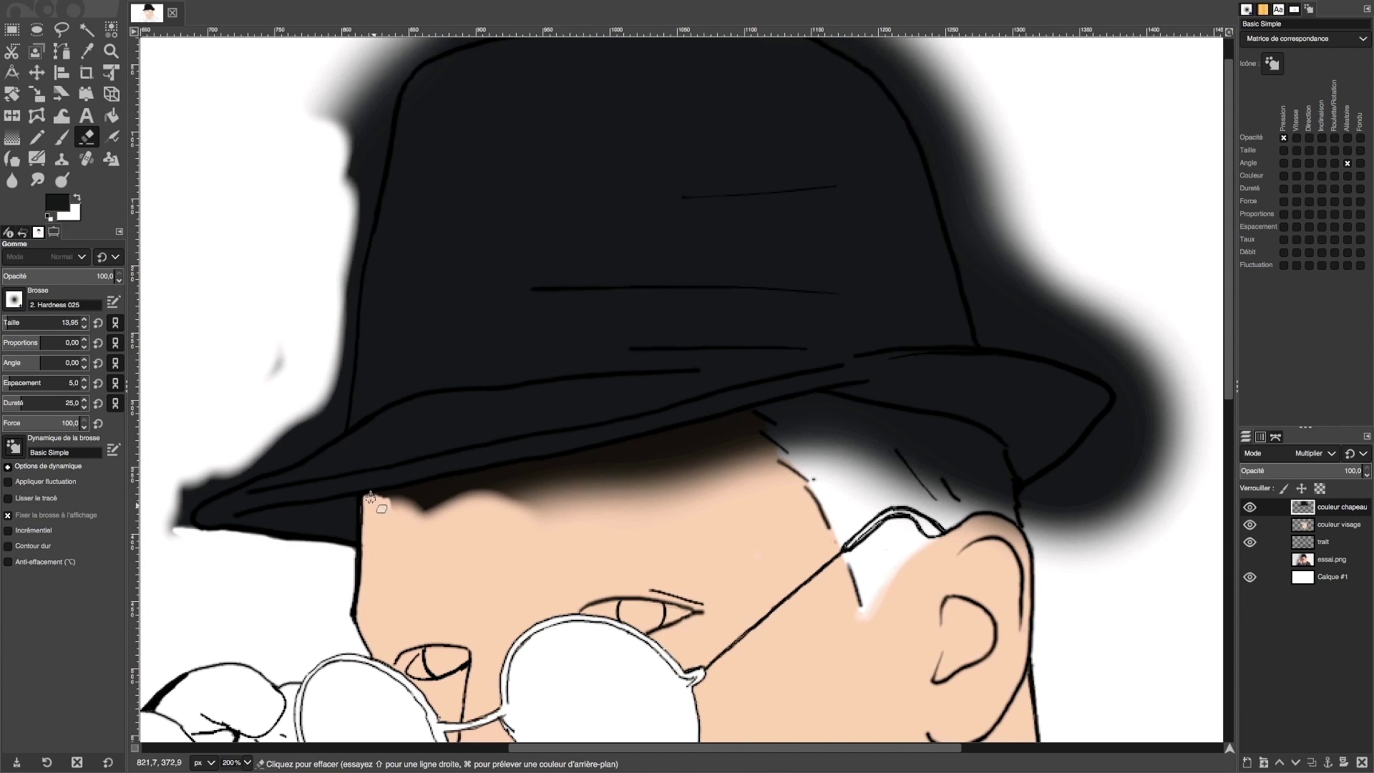
{"action": "left_click_drag", "start_coordinate": [371, 497], "coordinate": [594, 466]}
{"action": "mouse_move", "coordinate": [501, 494]}
{"action": "left_mouse_down"}
{"action": "mouse_move", "coordinate": [802, 458]}
{"action": "mouse_move", "coordinate": [546, 484]}
{"action": "mouse_move", "coordinate": [623, 408]}
{"action": "mouse_move", "coordinate": [813, 446]}
{"action": "mouse_move", "coordinate": [866, 415]}
{"action": "mouse_move", "coordinate": [1074, 522]}
{"action": "left_mouse_up"}
{"action": "left_click_drag", "start_coordinate": [930, 443], "coordinate": [1016, 487]}
Erase the blur around and above the right side of the brim
{"action": "key", "text": "p"}
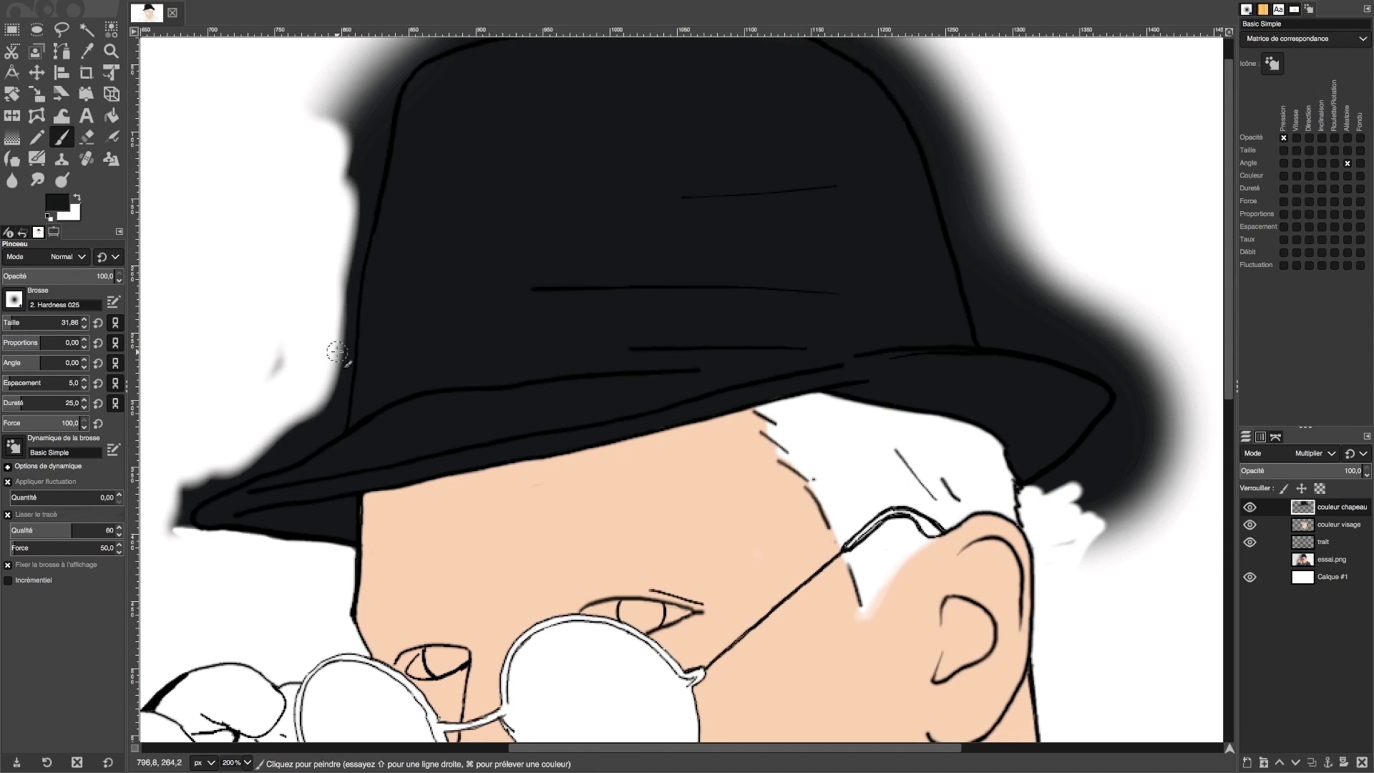
{"action": "scroll", "coordinate": [337, 352], "scroll_direction": "right", "scroll_amount": 5}
{"action": "key", "text": "shift+e"}
{"action": "left_click_drag", "start_coordinate": [816, 566], "coordinate": [923, 422]}
{"action": "mouse_move", "coordinate": [759, 558]}
{"action": "left_mouse_down"}
{"action": "mouse_move", "coordinate": [911, 453]}
{"action": "mouse_move", "coordinate": [787, 322]}
{"action": "left_mouse_up"}
{"action": "mouse_move", "coordinate": [853, 460]}
{"action": "left_mouse_down"}
{"action": "mouse_move", "coordinate": [857, 434]}
{"action": "mouse_move", "coordinate": [716, 358]}
{"action": "mouse_move", "coordinate": [758, 315]}
{"action": "left_mouse_up"}
With a medium hard eraser, clean the hat's top, left edges and brim tip
{"action": "key", "text": "bracketright"}
{"action": "key", "text": "bracketleft"}
{"action": "mouse_move", "coordinate": [767, 226]}
{"action": "left_mouse_down"}
{"action": "mouse_move", "coordinate": [726, 153]}
{"action": "mouse_move", "coordinate": [184, 46]}
{"action": "mouse_move", "coordinate": [727, 245]}
{"action": "mouse_move", "coordinate": [709, 309]}
{"action": "mouse_move", "coordinate": [715, 193]}
{"action": "mouse_move", "coordinate": [685, 208]}
{"action": "mouse_move", "coordinate": [611, 95]}
{"action": "mouse_move", "coordinate": [558, 62]}
{"action": "left_mouse_up"}
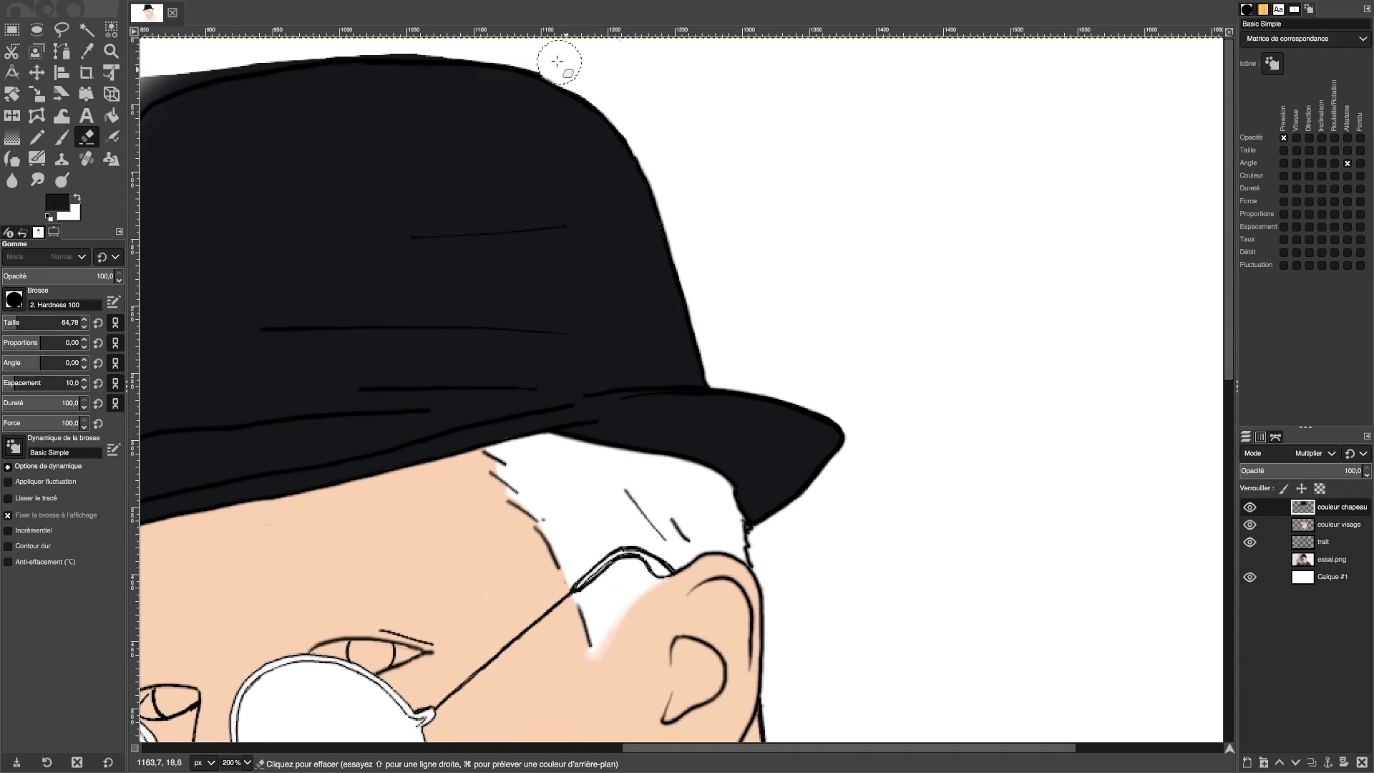
{"action": "scroll", "coordinate": [558, 61], "scroll_direction": "left", "scroll_amount": 5}
{"action": "left_click_drag", "start_coordinate": [461, 79], "coordinate": [401, 214]}
{"action": "left_click_drag", "start_coordinate": [301, 501], "coordinate": [236, 594]}
{"action": "key", "text": "bracketleft"}
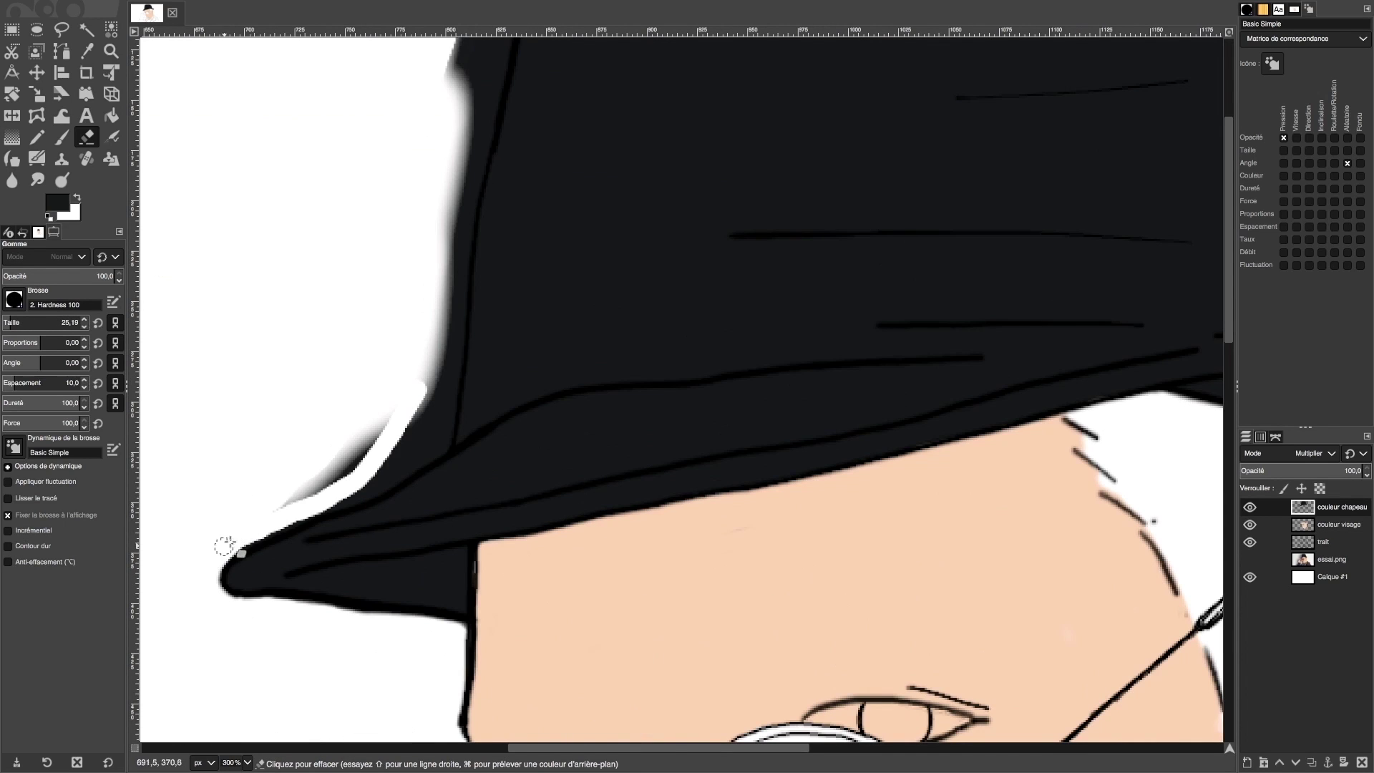
{"action": "mouse_move", "coordinate": [221, 546]}
{"action": "left_mouse_down"}
{"action": "mouse_move", "coordinate": [215, 558]}
{"action": "mouse_move", "coordinate": [439, 460]}
{"action": "mouse_move", "coordinate": [430, 405]}
{"action": "left_mouse_up"}
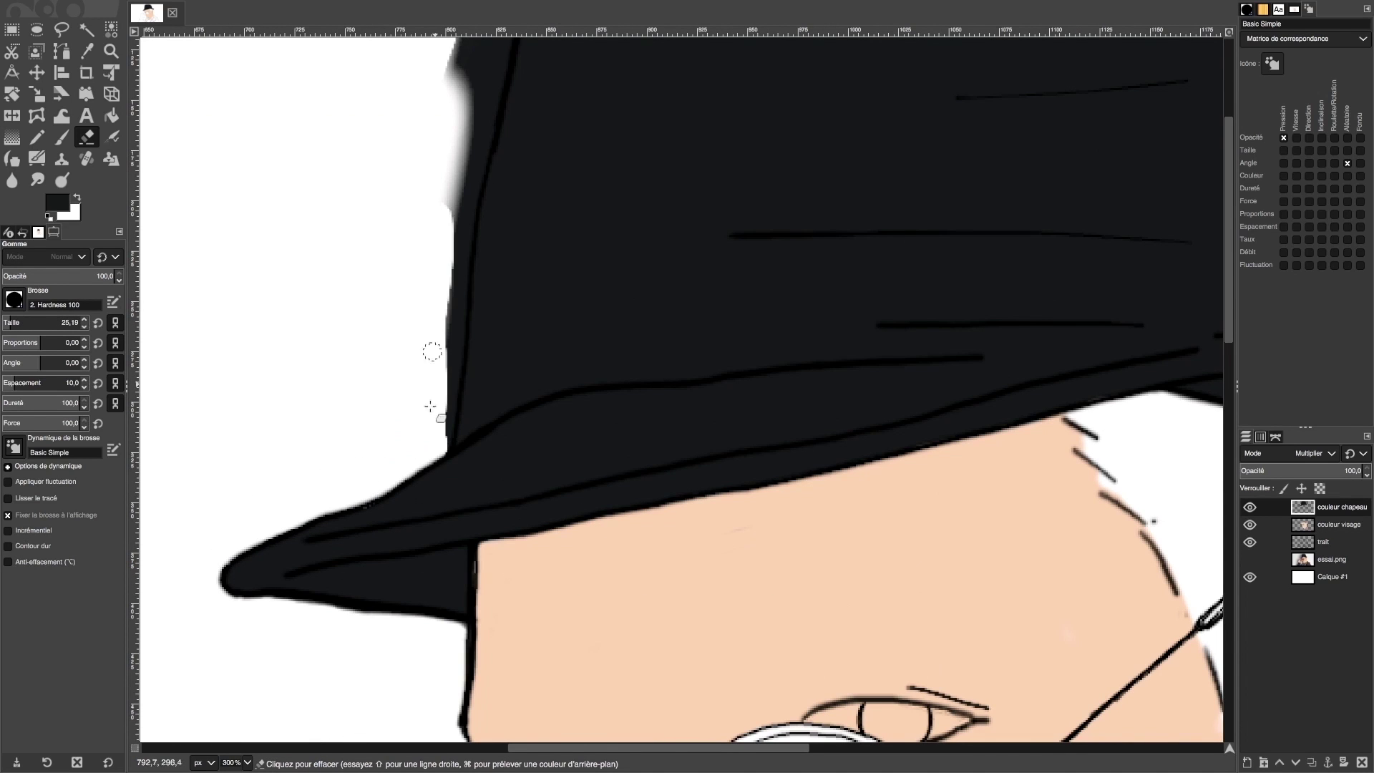
{"action": "scroll", "coordinate": [430, 406], "scroll_direction": "up", "scroll_amount": 5}
{"action": "mouse_move", "coordinate": [436, 306]}
{"action": "left_mouse_down"}
{"action": "mouse_move", "coordinate": [499, 337]}
{"action": "mouse_move", "coordinate": [515, 169]}
{"action": "mouse_move", "coordinate": [466, 354]}
{"action": "mouse_move", "coordinate": [628, 108]}
{"action": "mouse_move", "coordinate": [787, 72]}
{"action": "mouse_move", "coordinate": [1117, 71]}
{"action": "left_mouse_up"}
Set a low-opacity Paintbrush with a light grey foreground colour
{"action": "key", "text": "p"}
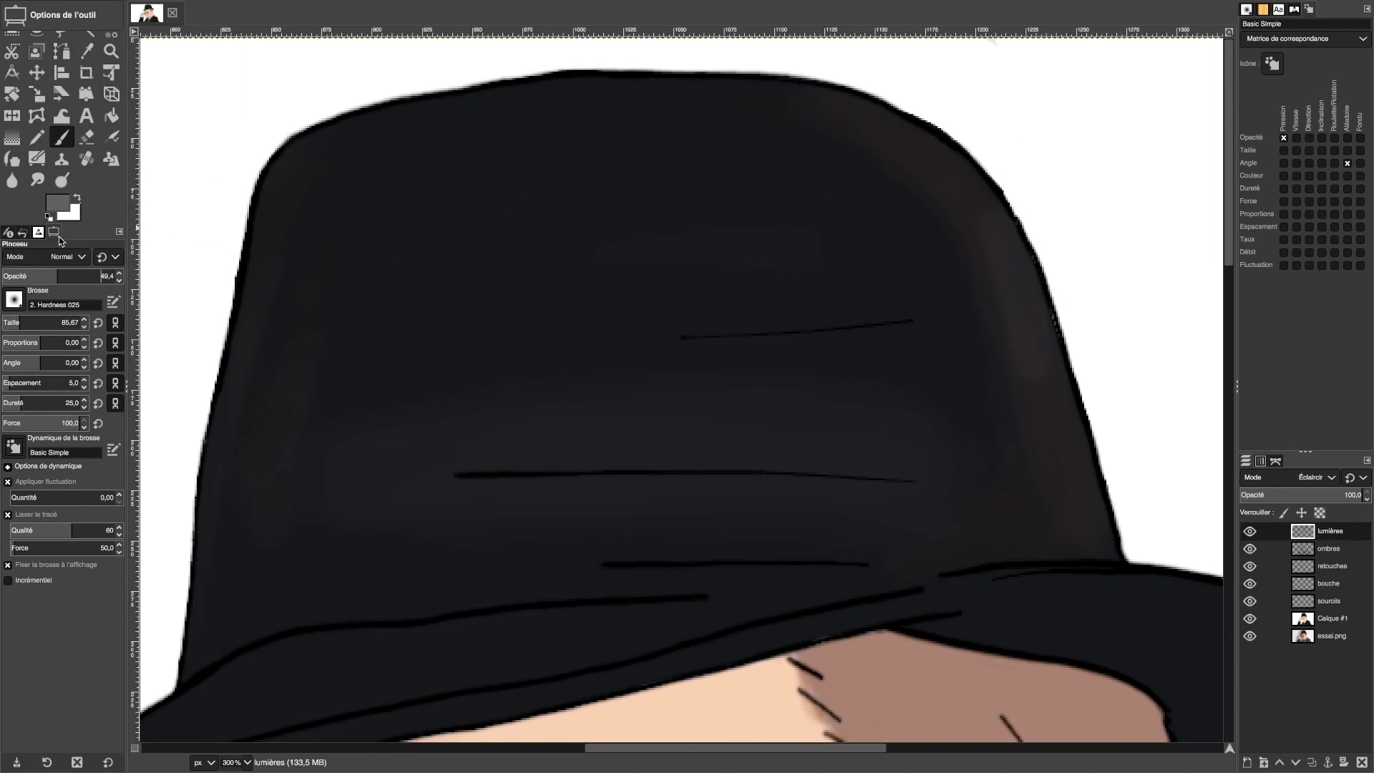
{"action": "left_click", "coordinate": [15, 274]}
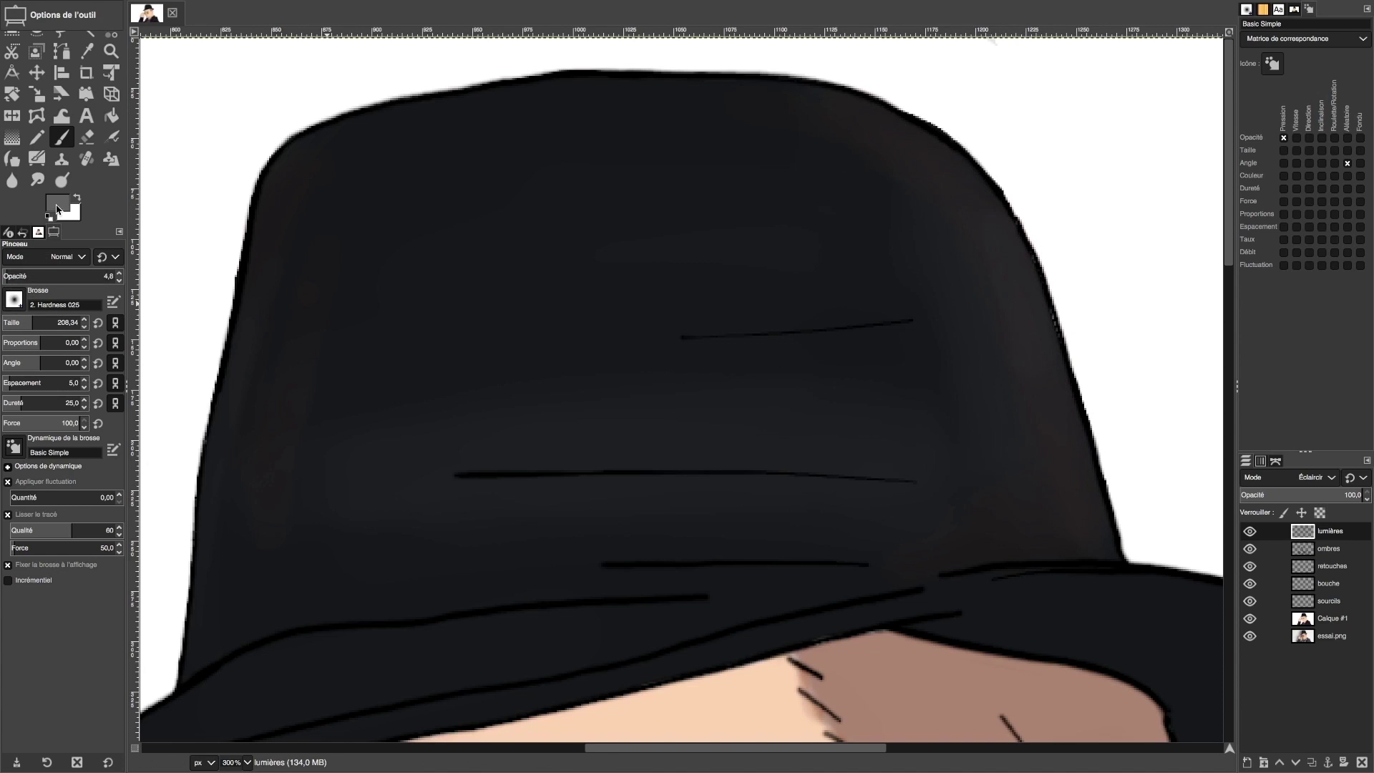
{"action": "left_click", "coordinate": [57, 210]}
{"action": "left_click", "coordinate": [178, 149]}
{"action": "key", "text": "Return"}
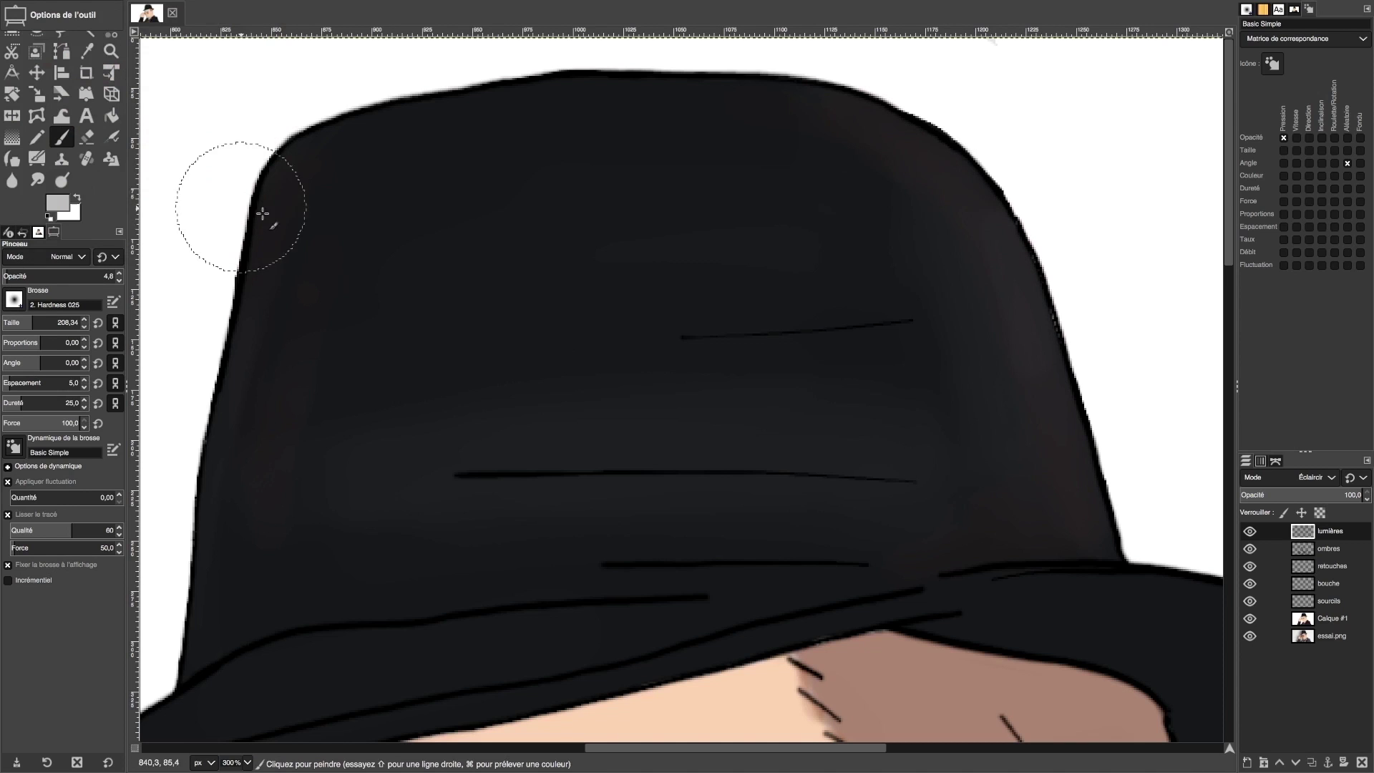
Paint a faint grey highlight across the hat's upper area, then soften part of it
{"action": "left_click_drag", "start_coordinate": [838, 150], "coordinate": [1054, 479]}
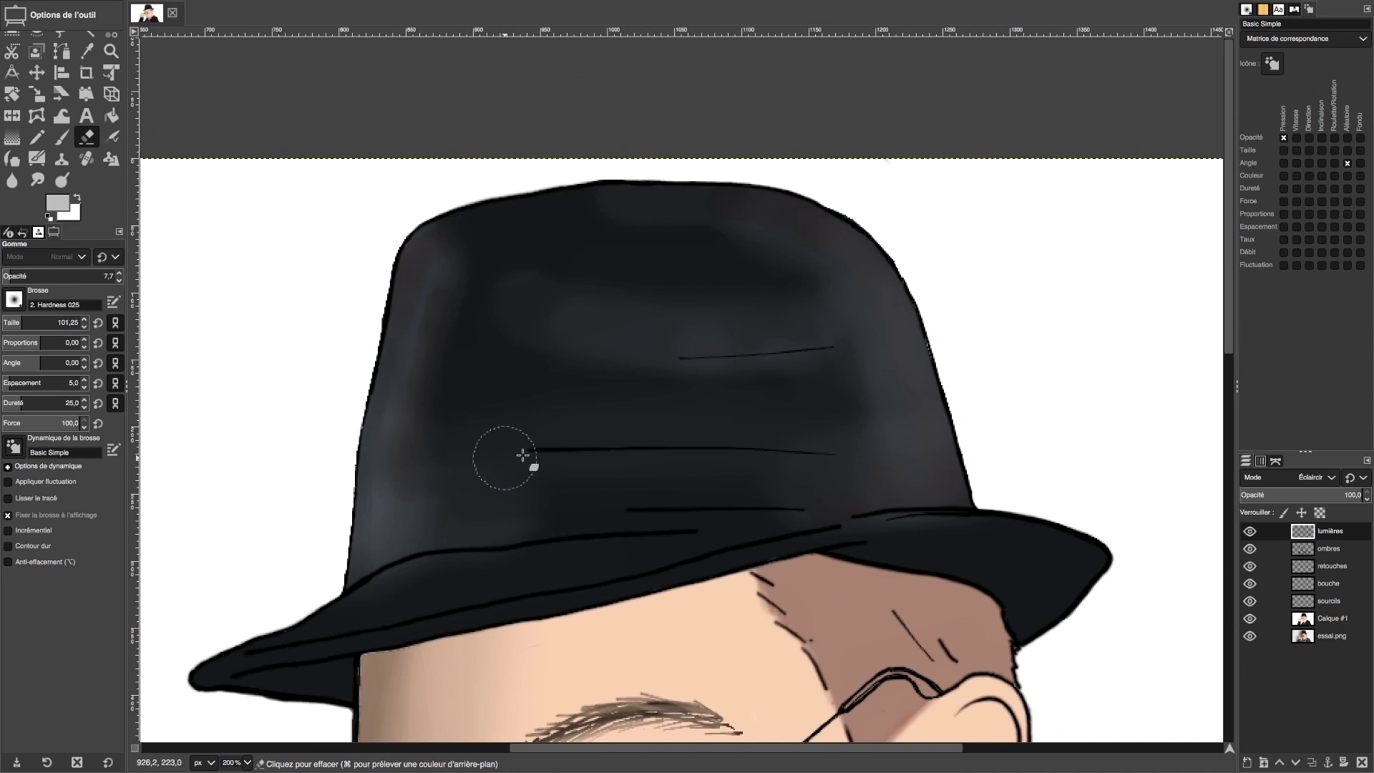
{"action": "left_click_drag", "start_coordinate": [523, 456], "coordinate": [503, 434]}
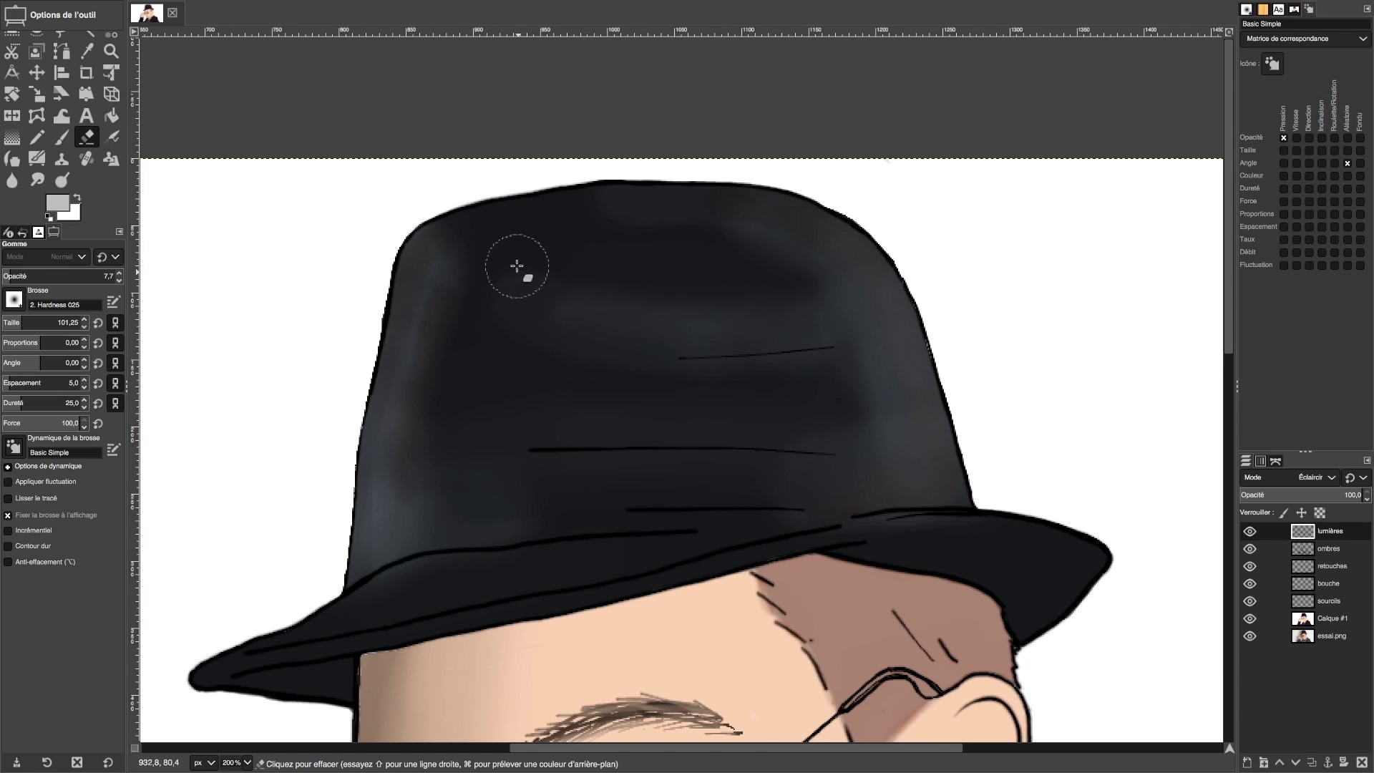
{"action": "left_click", "coordinate": [16, 269]}
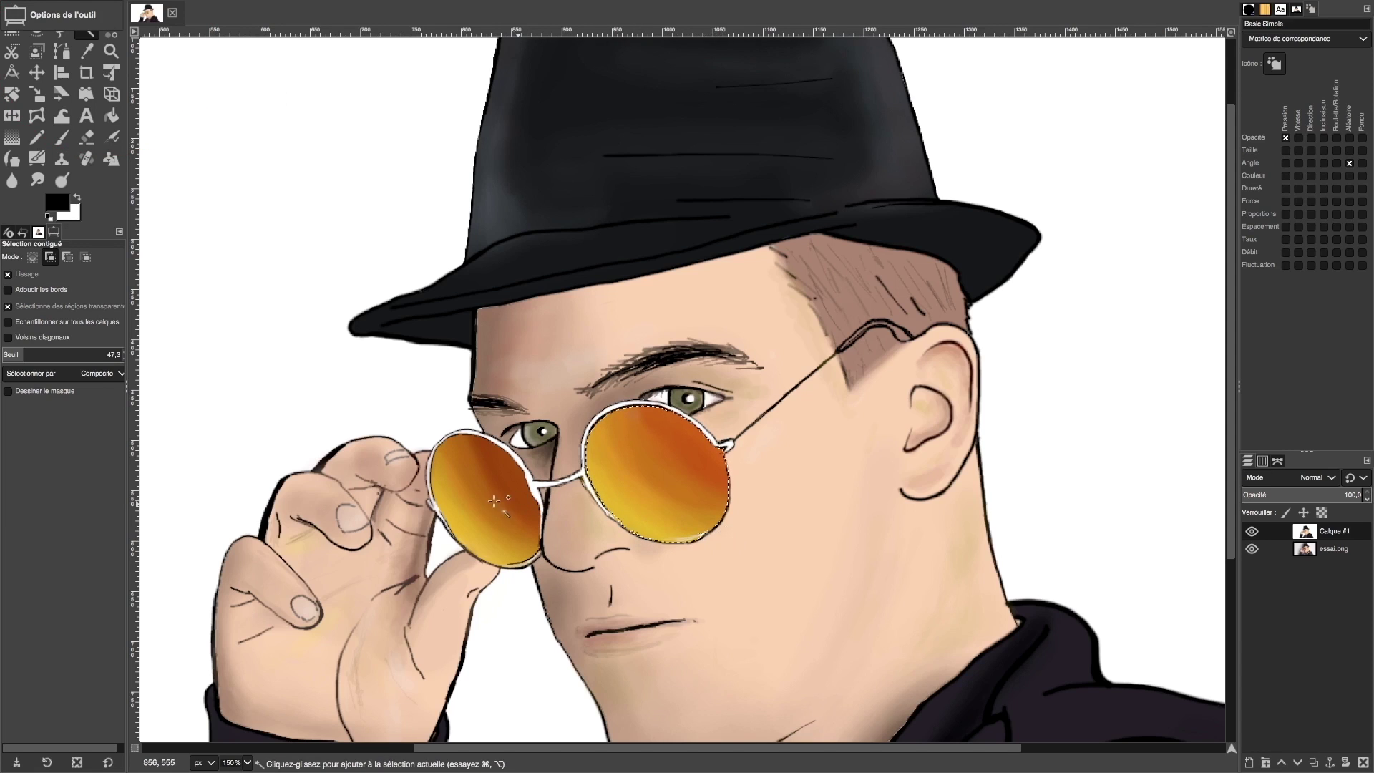
Select the orange lenses and zoom out to fit the whole image
{"action": "left_click", "coordinate": [478, 514]}
{"action": "key", "text": "ctrl+shift+a"}
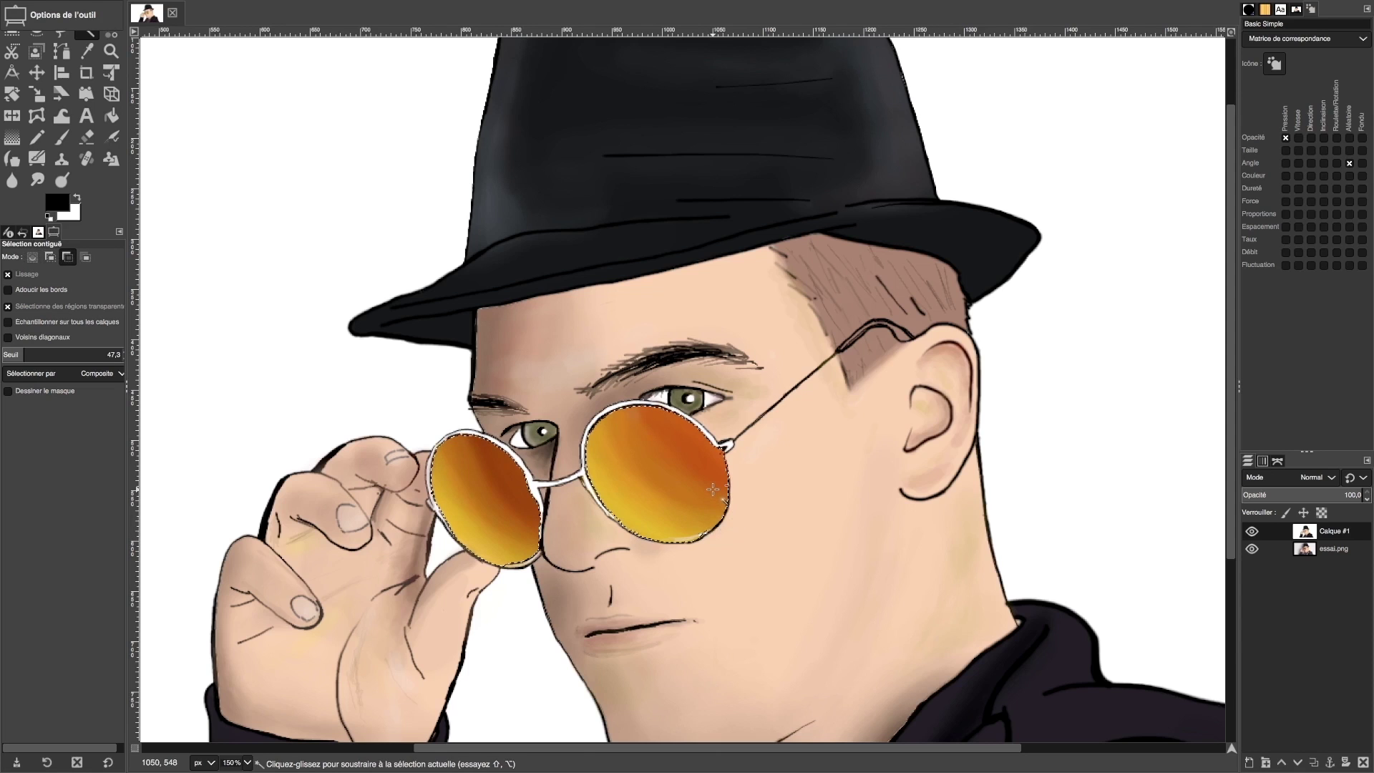
{"action": "key", "text": "minus"}
{"action": "key", "text": "minus"}
{"action": "key", "text": "minus"}
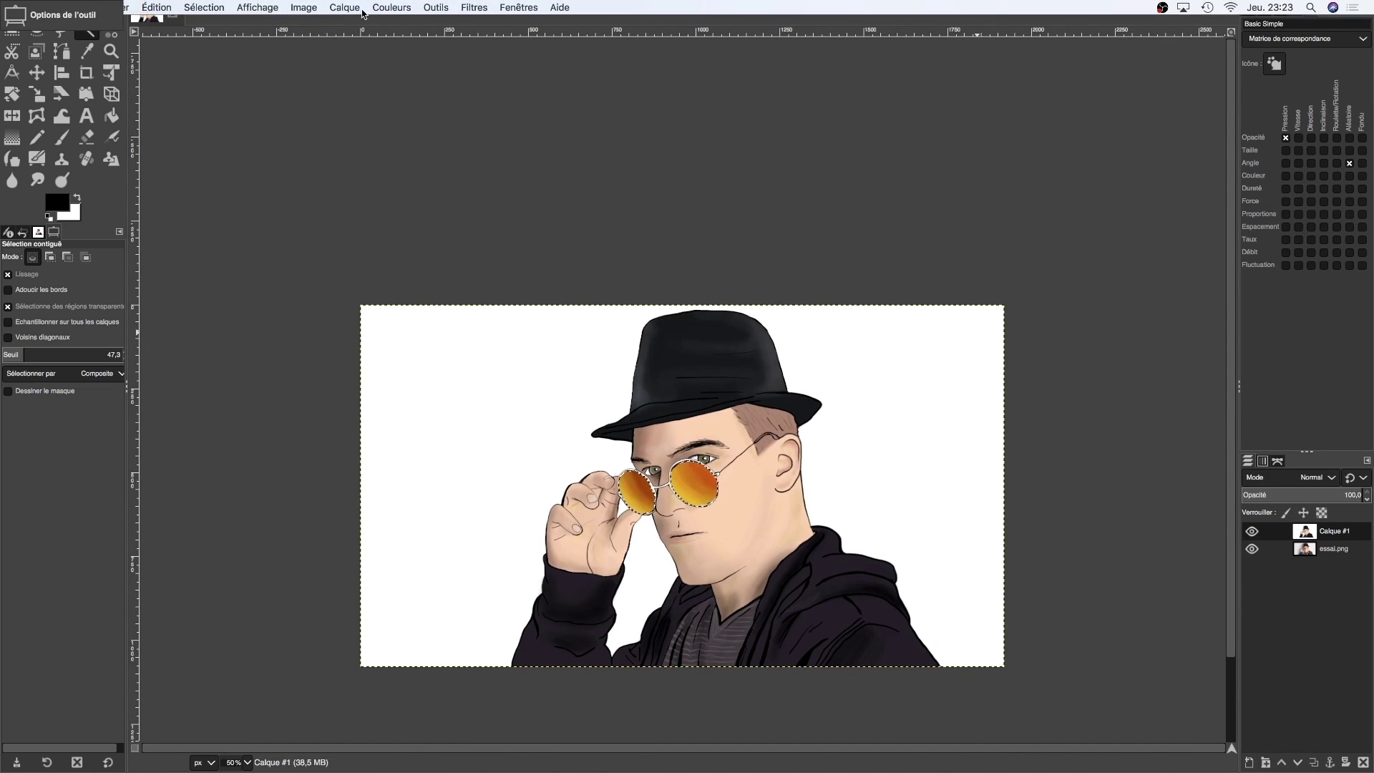
Shift the lens hue from orange to blue with Hue-Saturation
{"action": "left_click", "coordinate": [369, 13]}
{"action": "left_click", "coordinate": [428, 62]}
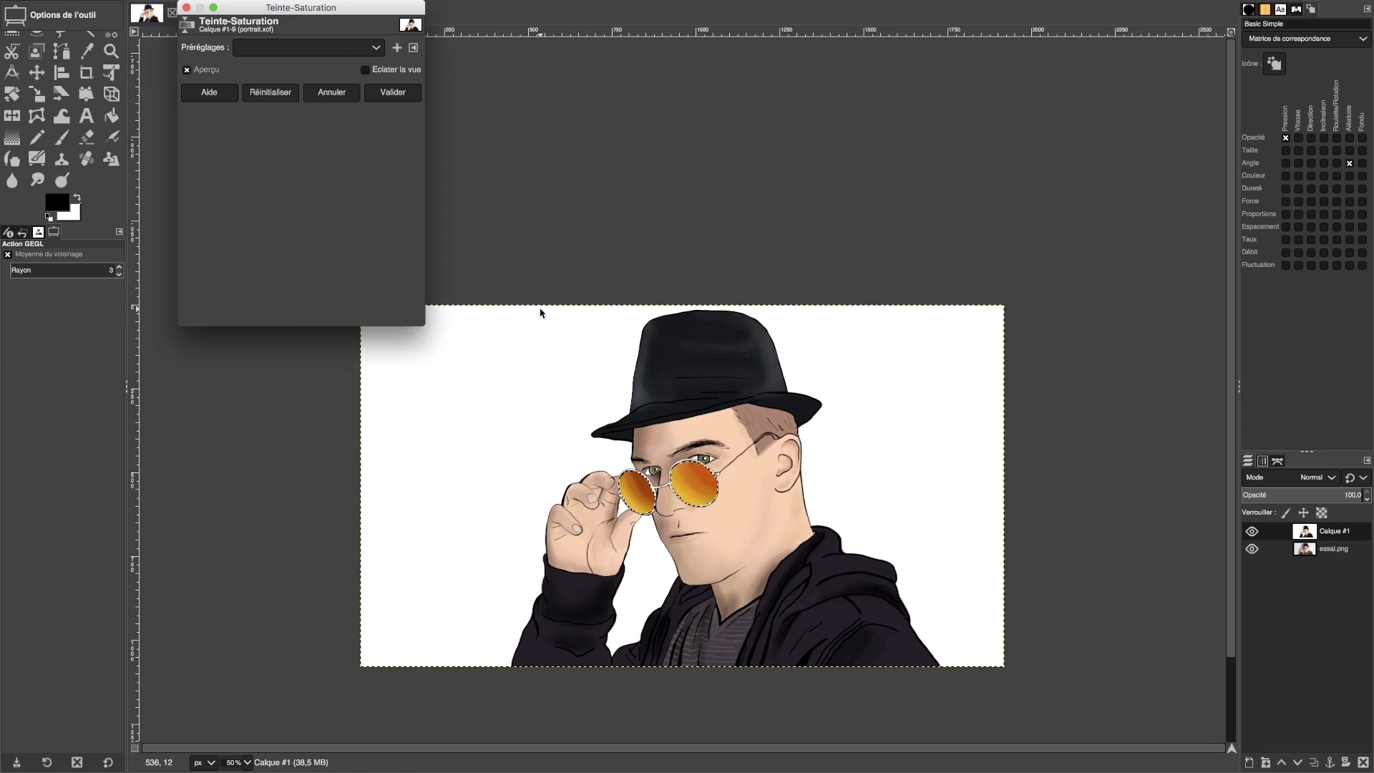
{"action": "left_click_drag", "start_coordinate": [313, 207], "coordinate": [396, 204]}
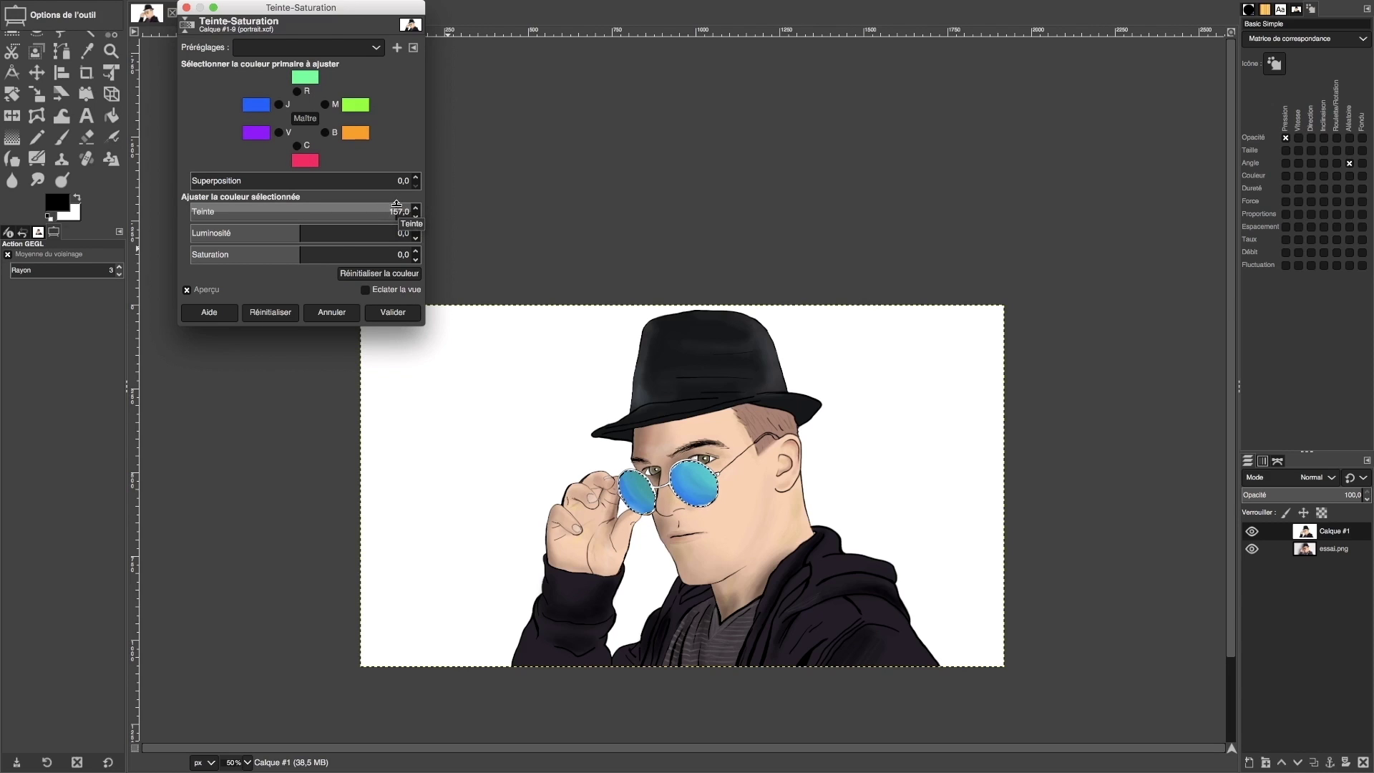
{"action": "mouse_move", "coordinate": [396, 204]}
{"action": "left_mouse_down"}
{"action": "mouse_move", "coordinate": [197, 197]}
{"action": "mouse_move", "coordinate": [403, 200]}
{"action": "left_mouse_up"}
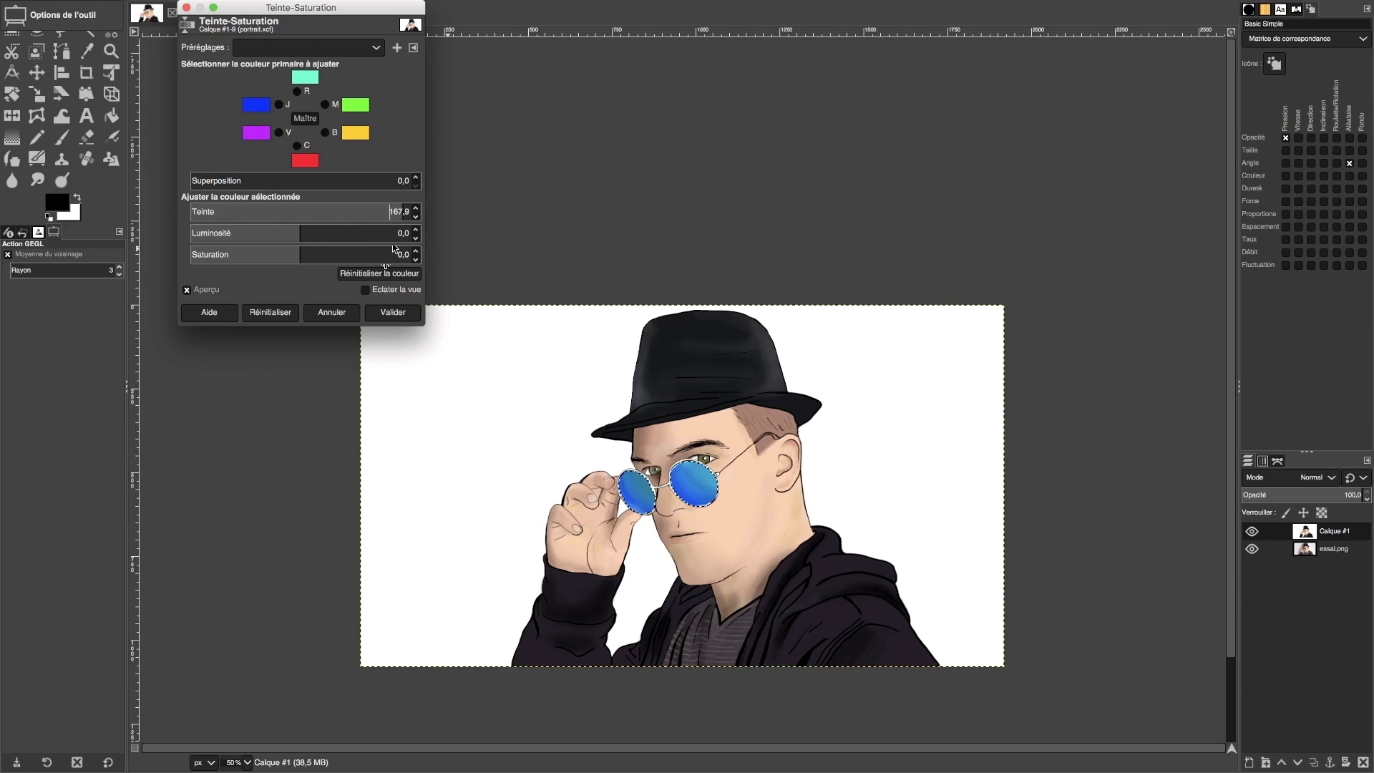
{"action": "left_click", "coordinate": [390, 311]}
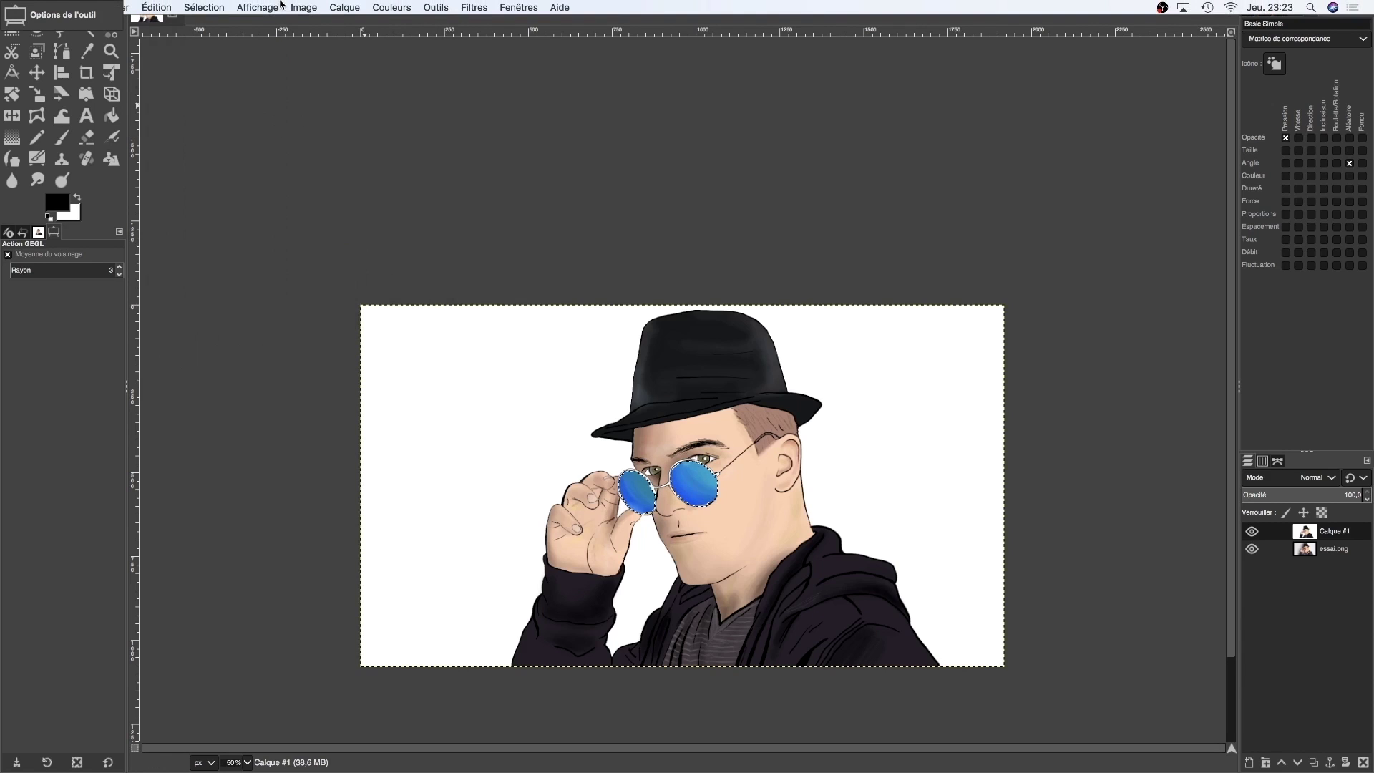
Clear the lens selection and sample the skin tone from the forehead
{"action": "left_click", "coordinate": [202, 9]}
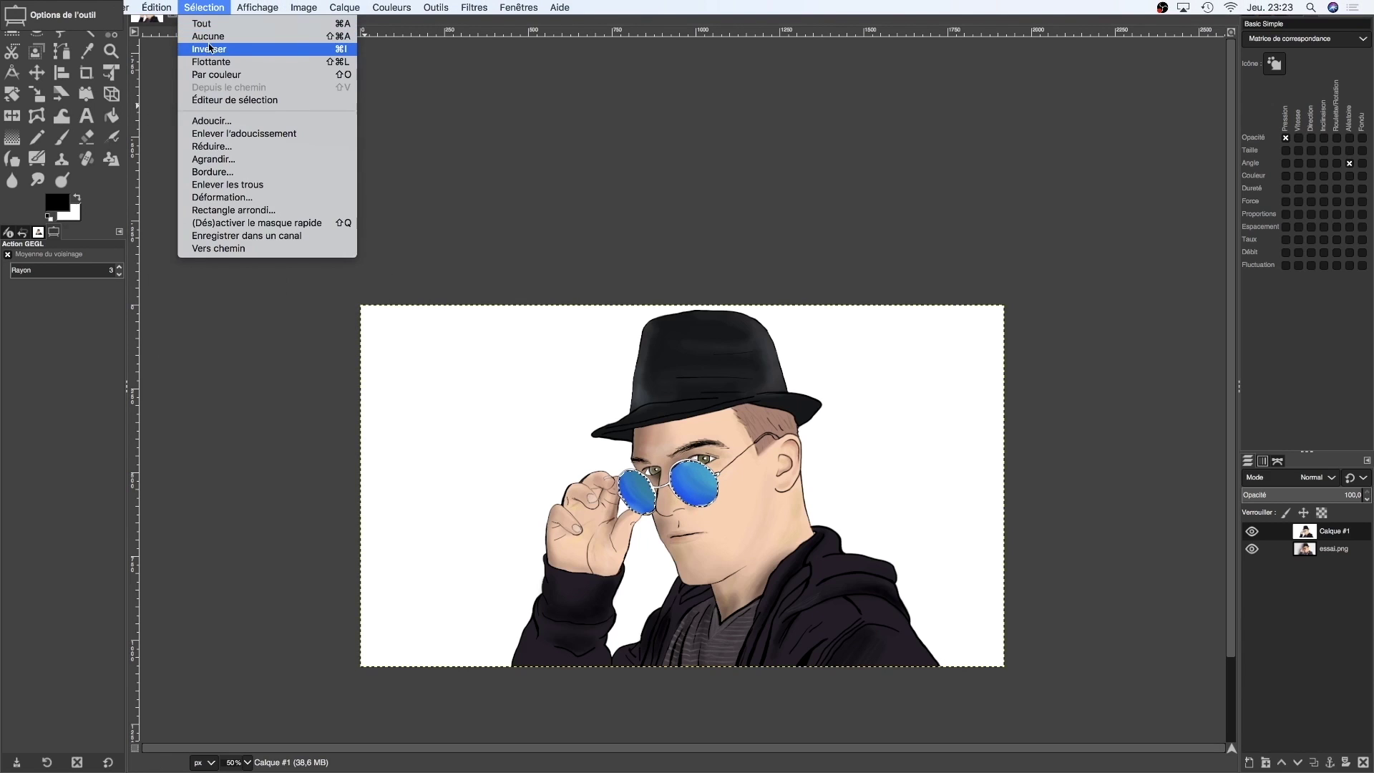
{"action": "left_click", "coordinate": [220, 37]}
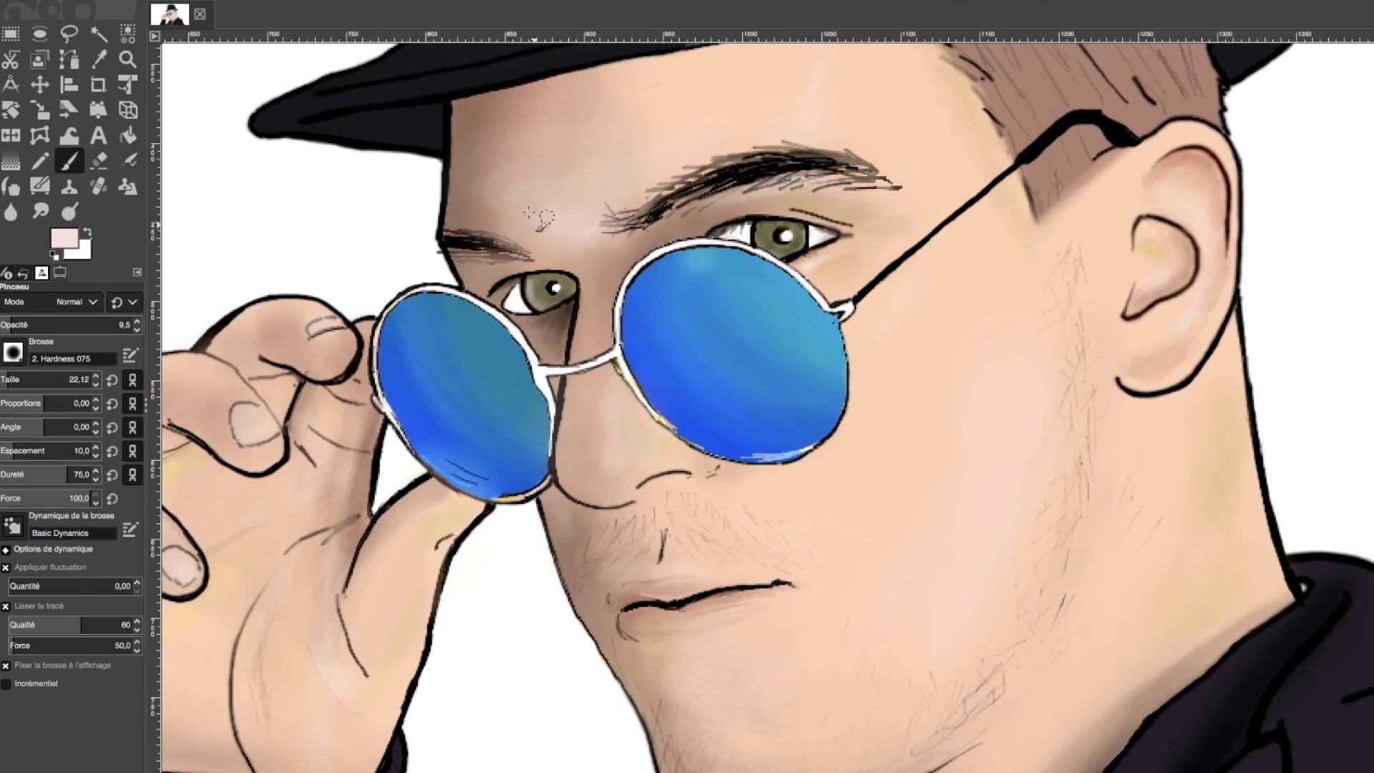
{"action": "left_click", "coordinate": [99, 59]}
{"action": "left_click", "coordinate": [524, 119]}
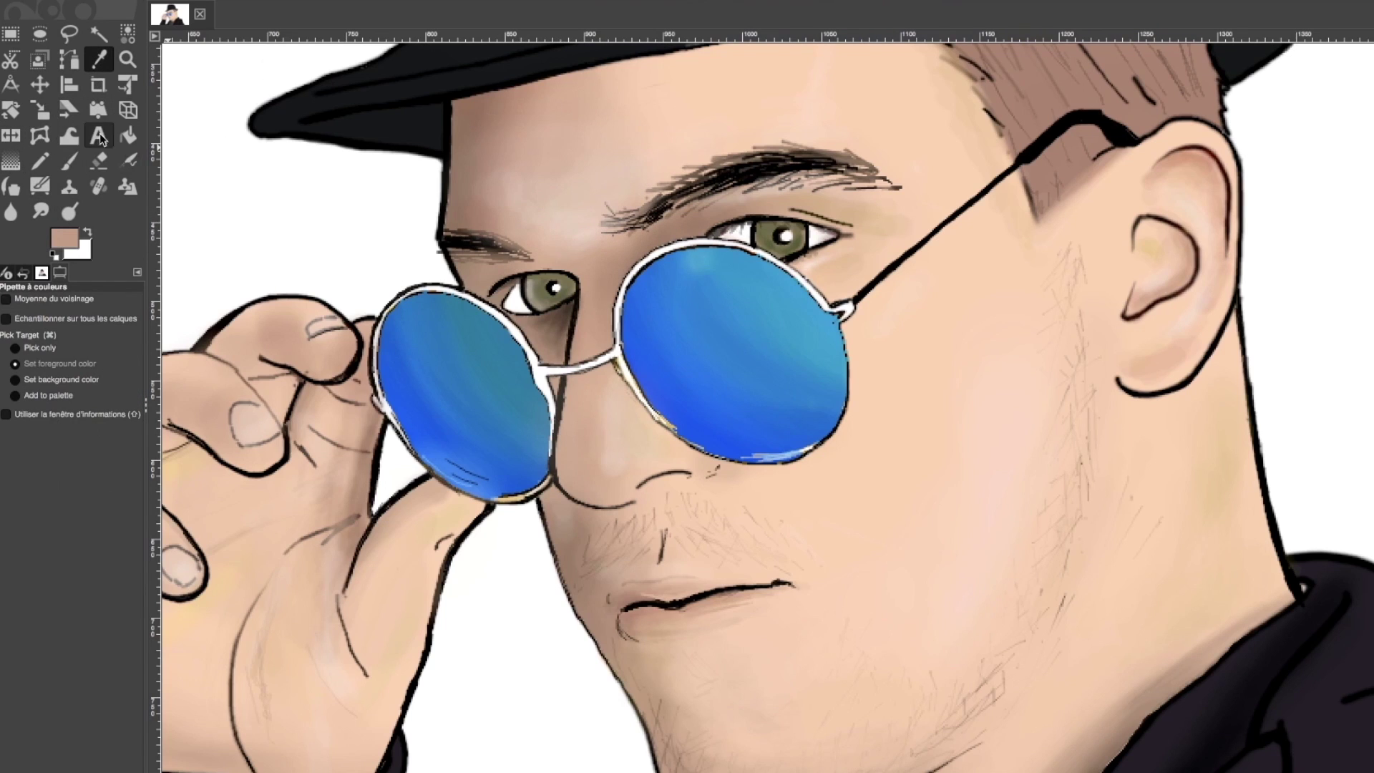
With a large 3.6% opacity brush, shade the forehead, mustache, right cheek and chin
{"action": "left_click", "coordinate": [68, 162]}
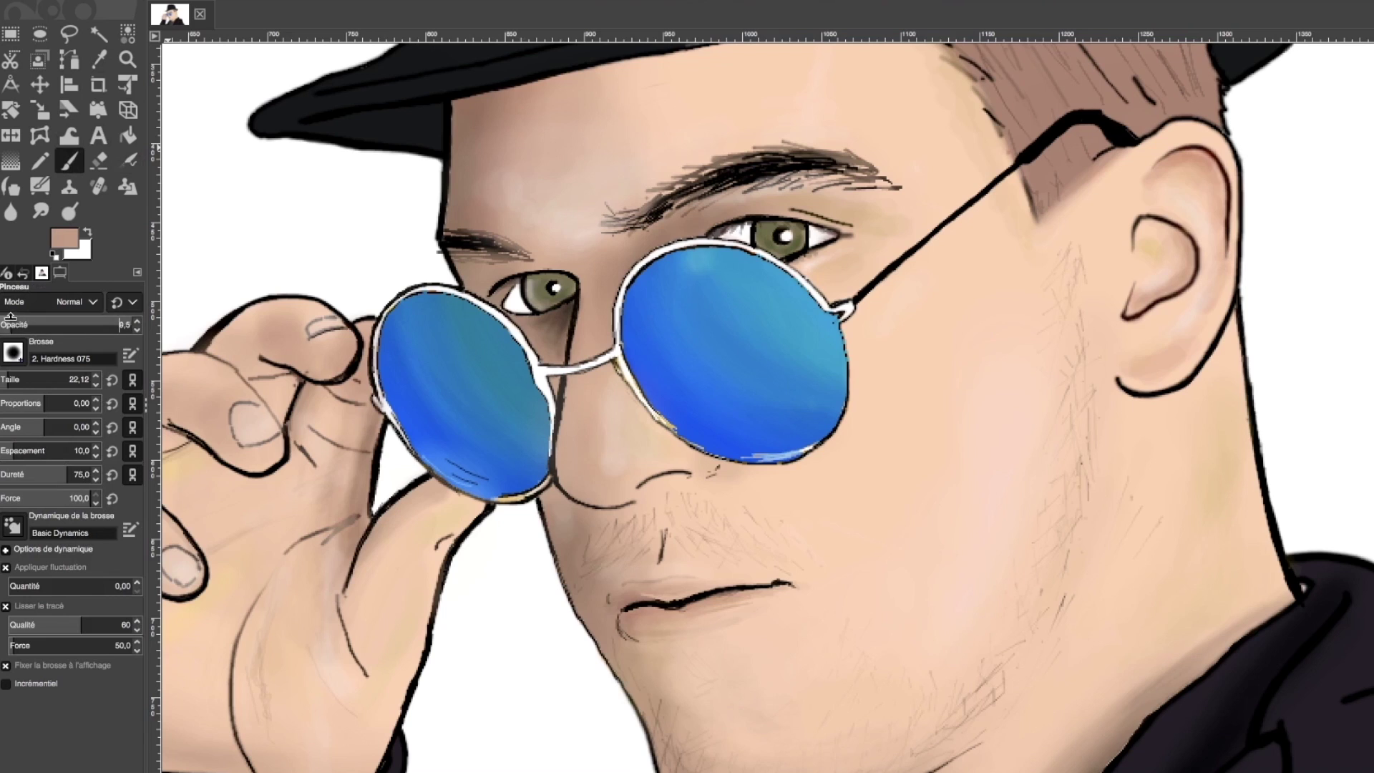
{"action": "left_click", "coordinate": [19, 373]}
{"action": "left_click", "coordinate": [4, 321]}
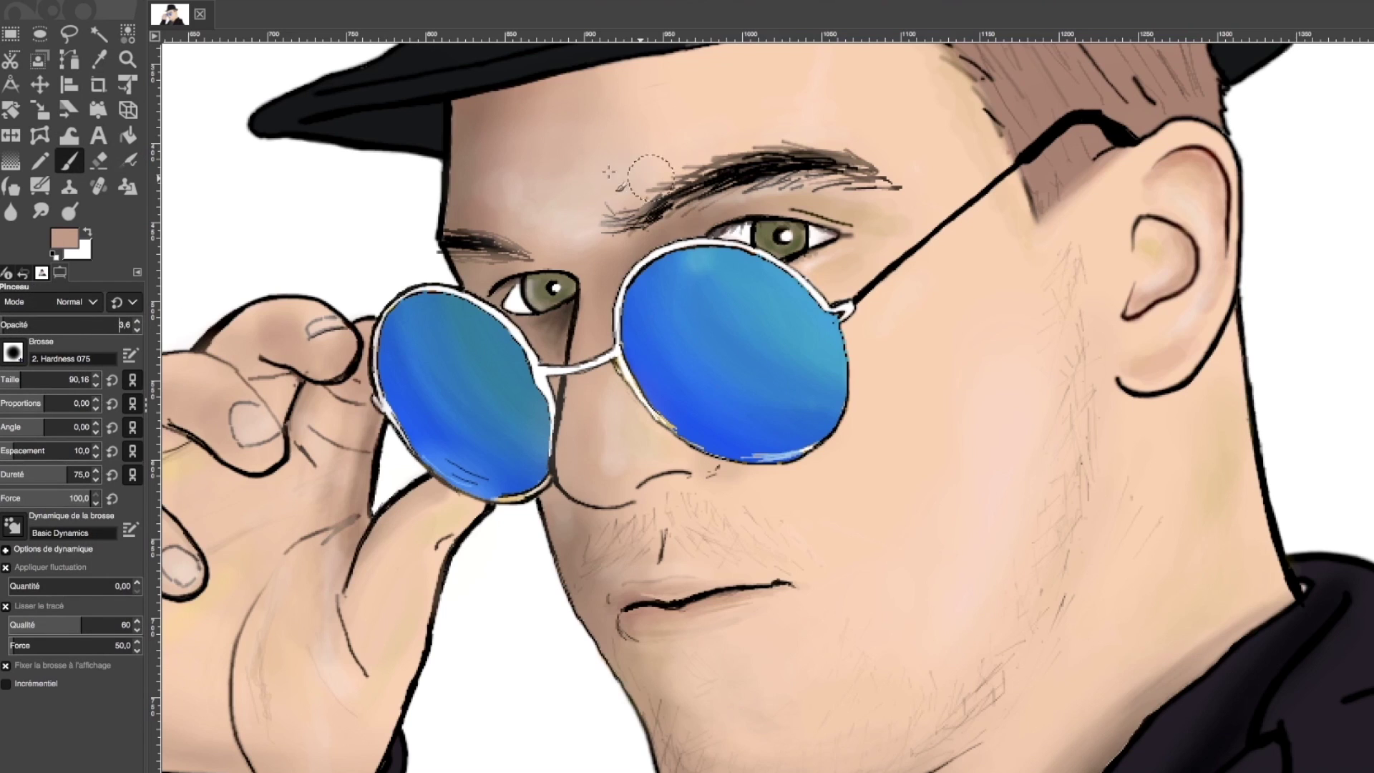
{"action": "left_click_drag", "start_coordinate": [25, 383], "coordinate": [75, 383]}
{"action": "left_click_drag", "start_coordinate": [514, 189], "coordinate": [570, 211]}
{"action": "mouse_move", "coordinate": [604, 554]}
{"action": "left_mouse_down"}
{"action": "mouse_move", "coordinate": [767, 553]}
{"action": "mouse_move", "coordinate": [1012, 466]}
{"action": "left_mouse_up"}
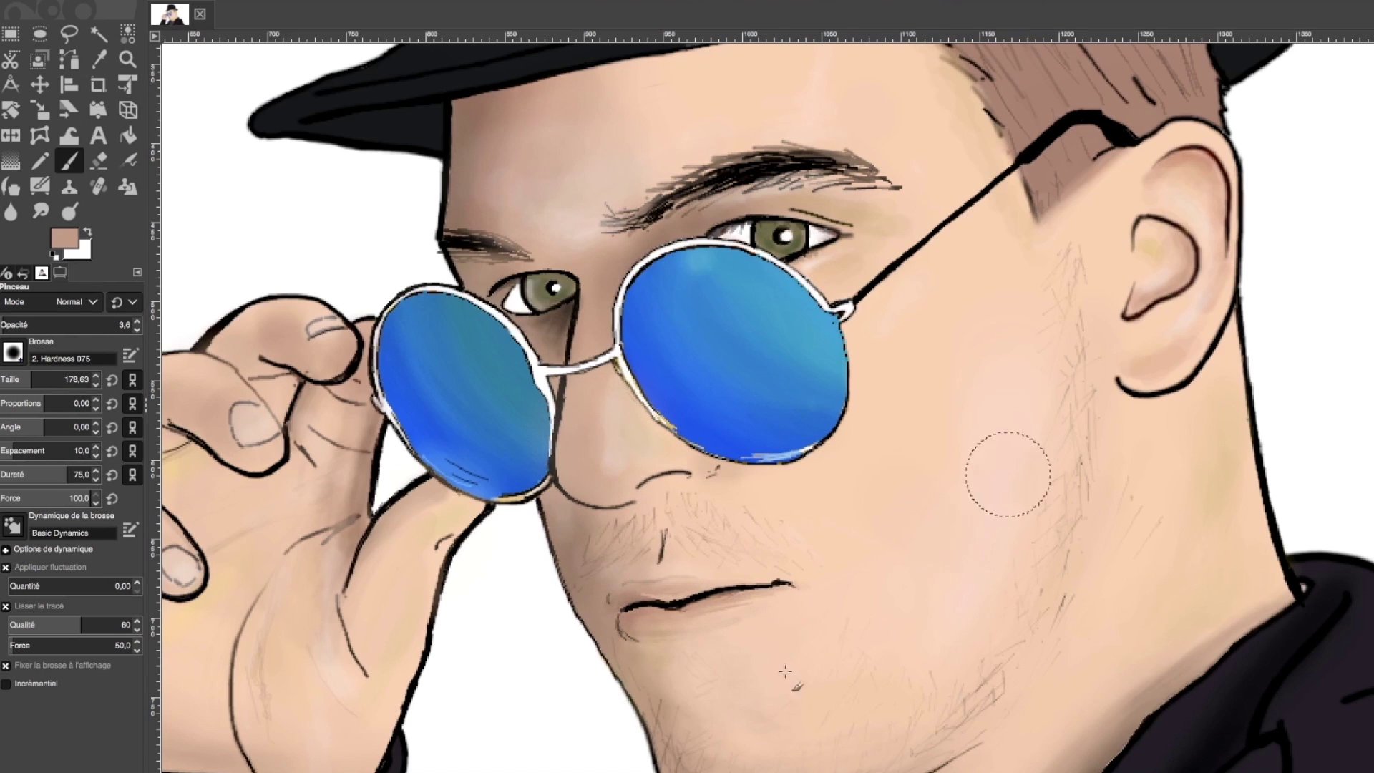
{"action": "mouse_move", "coordinate": [695, 674]}
{"action": "left_mouse_down"}
{"action": "mouse_move", "coordinate": [776, 599]}
{"action": "mouse_move", "coordinate": [730, 607]}
{"action": "mouse_move", "coordinate": [791, 598]}
{"action": "mouse_move", "coordinate": [791, 558]}
{"action": "mouse_move", "coordinate": [723, 614]}
{"action": "mouse_move", "coordinate": [798, 591]}
{"action": "left_mouse_up"}
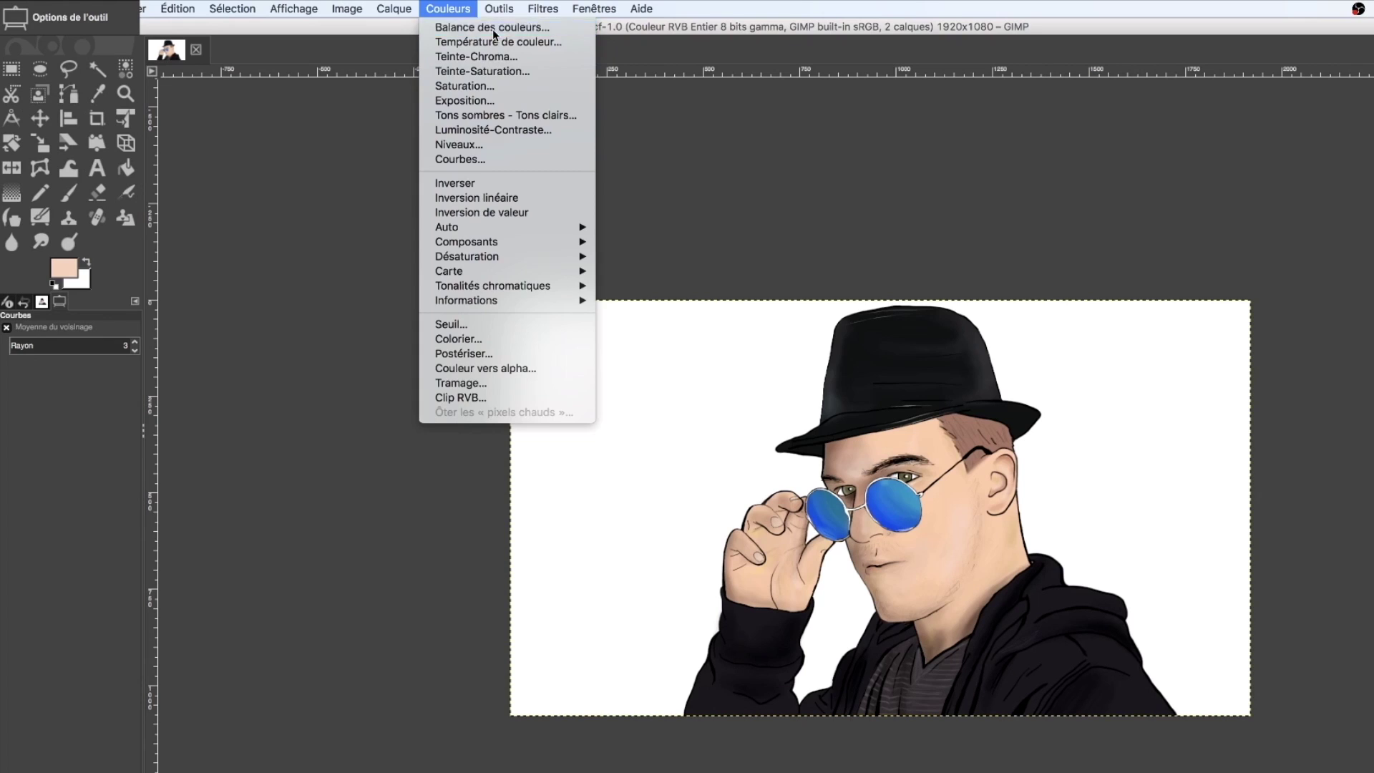
In Color Balance, move the midtones Cyan–Red slider to about -26
{"action": "left_click", "coordinate": [493, 29]}
{"action": "mouse_move", "coordinate": [344, 162]}
{"action": "left_mouse_down"}
{"action": "mouse_move", "coordinate": [324, 156]}
{"action": "mouse_move", "coordinate": [342, 152]}
{"action": "left_mouse_up"}
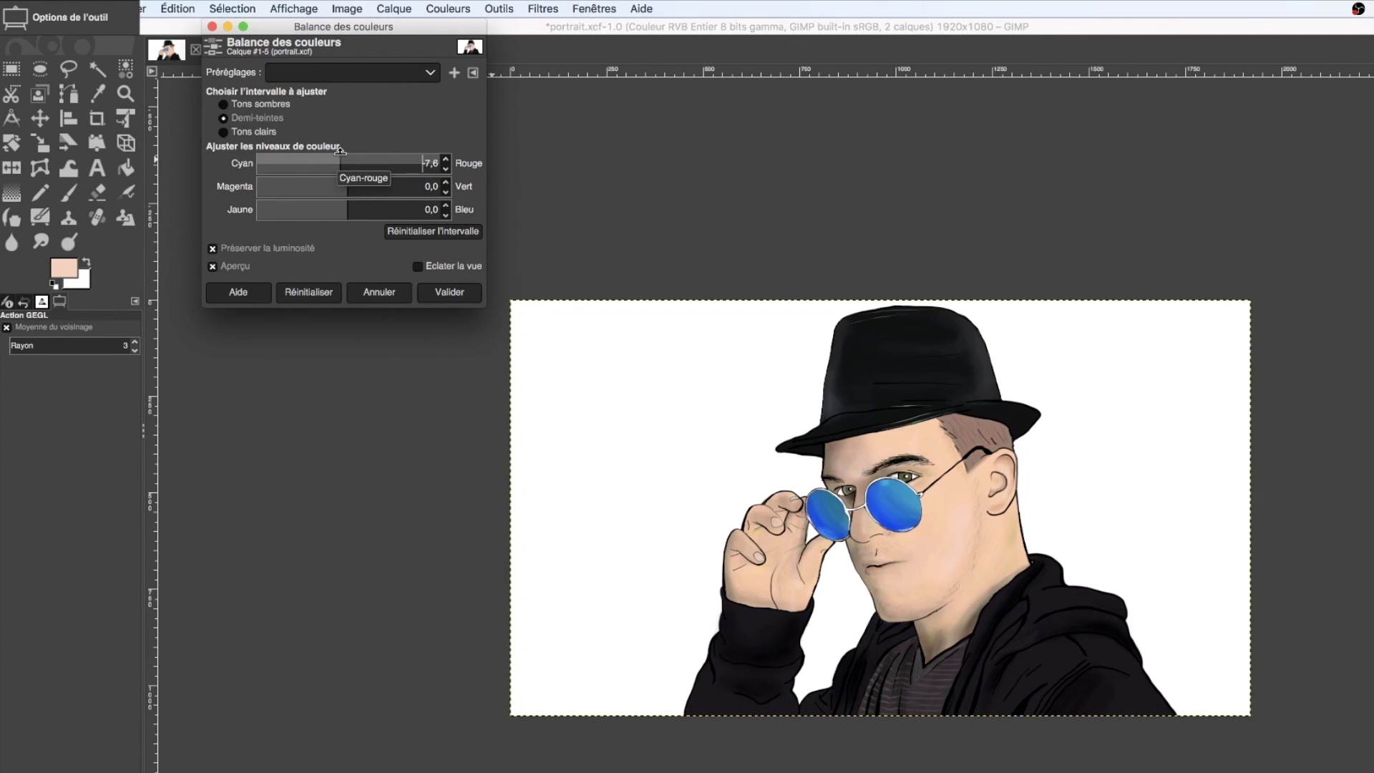